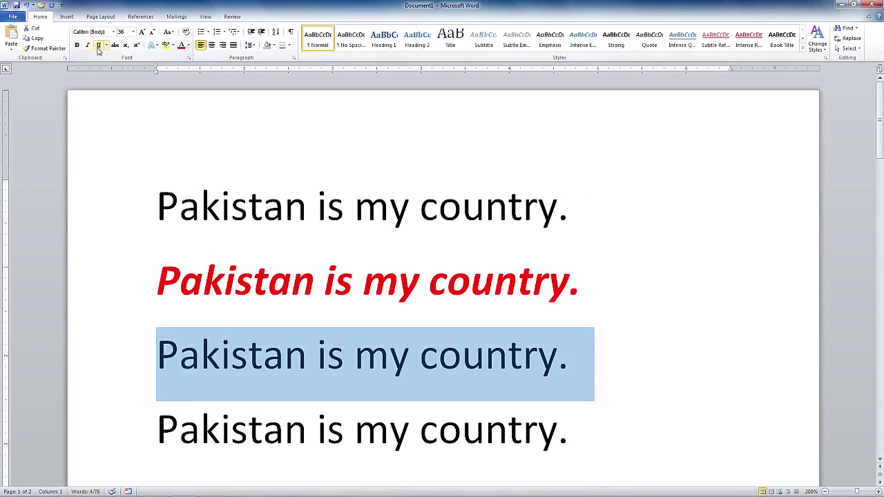
# Underline the third Pakistan line, set it in A Cut Above The Rest and colour it blue.
pyautogui.click(99, 45)
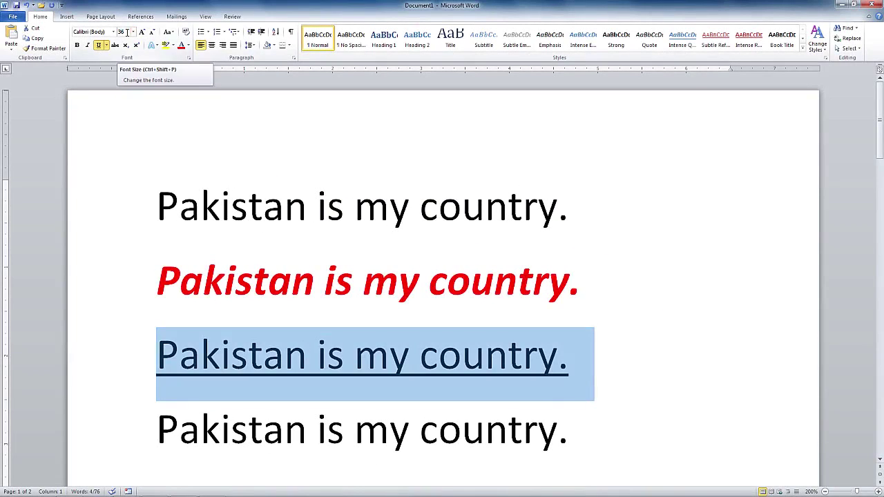
pyautogui.click(113, 31)
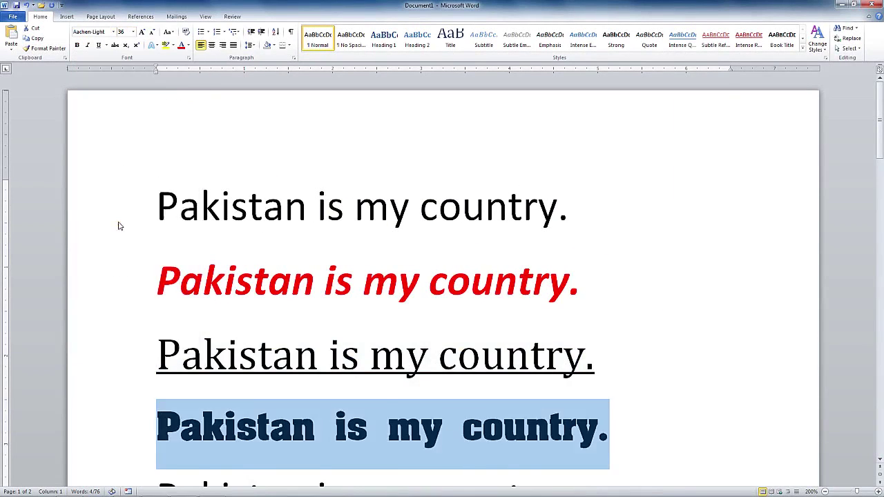
pyautogui.click(113, 32)
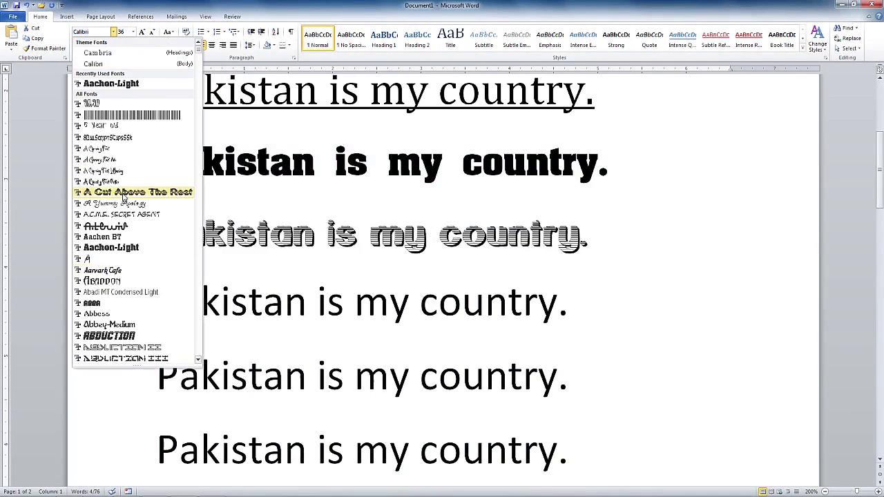
pyautogui.click(125, 218)
pyautogui.click(188, 45)
pyautogui.click(124, 302)
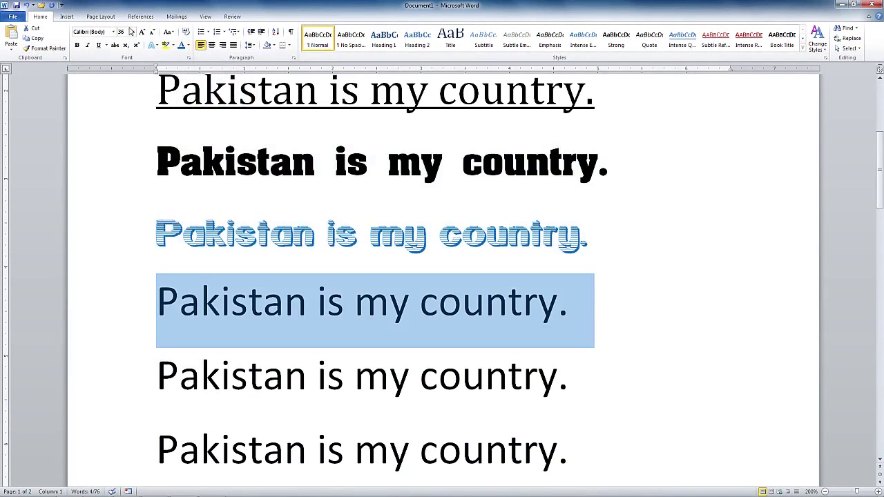
# Set the fourth line in Aarvark Cafe, underlined and coloured red.
pyautogui.click(114, 32)
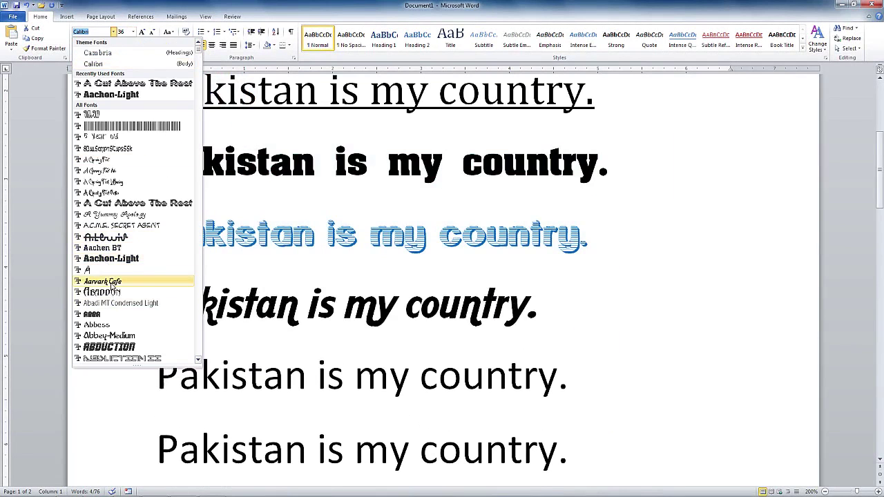
pyautogui.click(110, 283)
pyautogui.click(98, 45)
pyautogui.click(188, 45)
pyautogui.click(217, 62)
# Make the next Pakistan line size 22, purple and italic.
pyautogui.moveTo(157, 377); pyautogui.dragTo(585, 374)
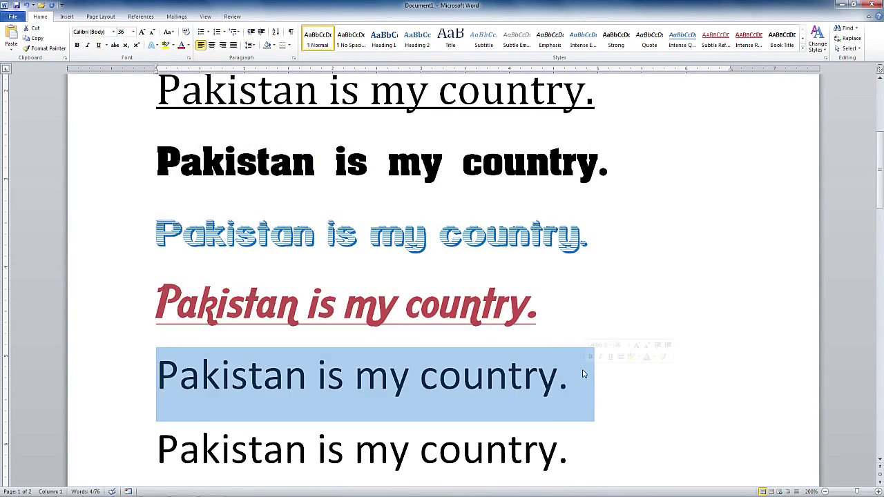
pyautogui.click(132, 31)
pyautogui.click(123, 114)
pyautogui.click(188, 45)
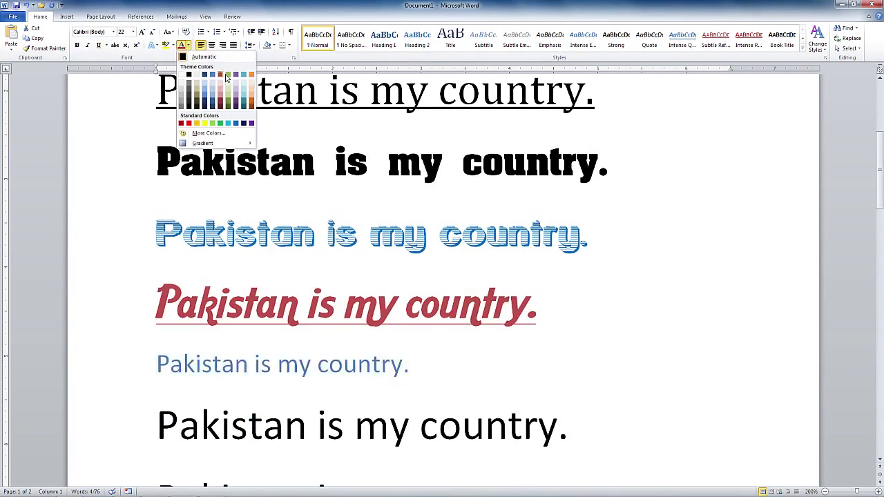
pyautogui.click(253, 121)
pyautogui.click(88, 46)
# Restyle the next line in smaller, orange, underlined, bold Abduction, then colour another line blue.
pyautogui.moveTo(156, 426); pyautogui.dragTo(588, 427)
pyautogui.click(113, 32)
pyautogui.click(103, 137)
pyautogui.click(188, 45)
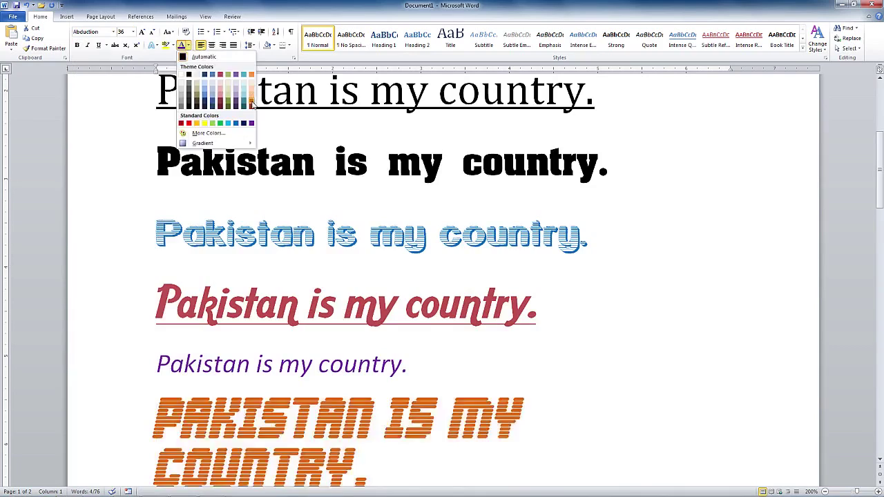
pyautogui.click(200, 121)
pyautogui.click(132, 32)
pyautogui.click(122, 136)
pyautogui.click(98, 44)
pyautogui.click(188, 45)
pyautogui.click(208, 86)
pyautogui.moveTo(156, 247); pyautogui.dragTo(569, 247)
pyautogui.click(133, 32)
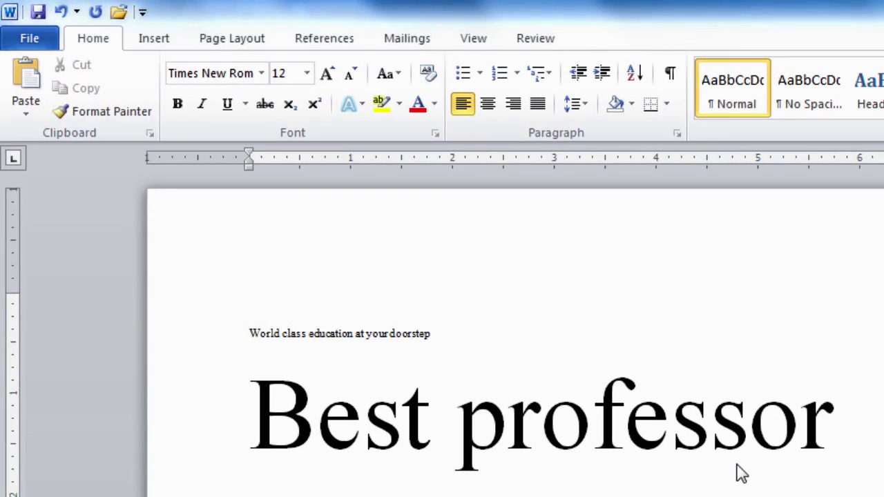
# Type 'Virtual University' on the empty line above the tagline and select it.
pyautogui.click(257, 303)
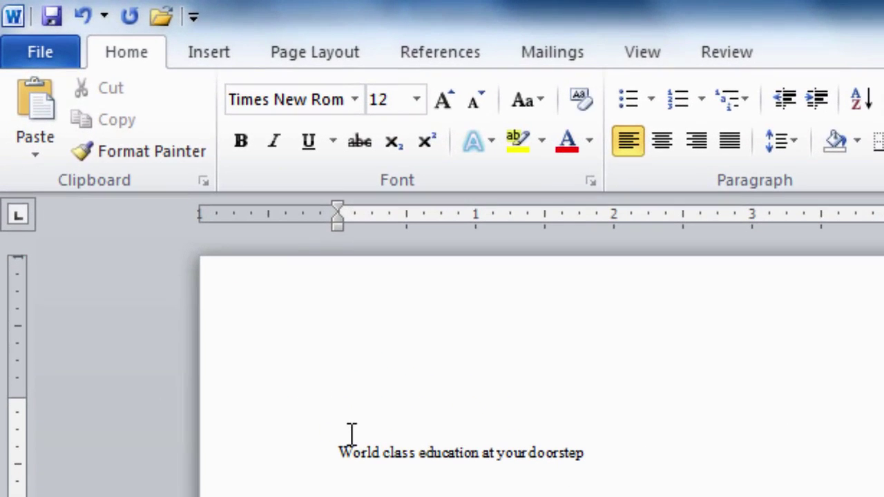
pyautogui.write('V')
pyautogui.write('irtual University')
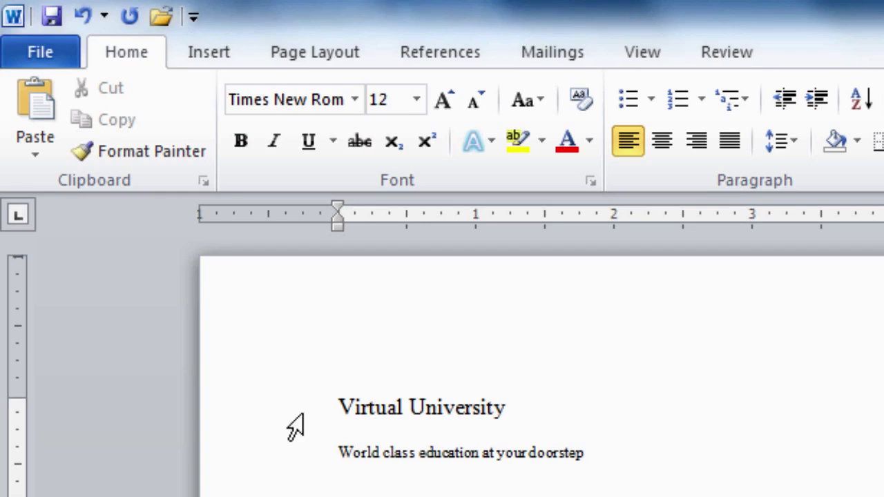
pyautogui.moveTo(338, 406)
pyautogui.mouseDown()
pyautogui.moveTo(461, 407)
pyautogui.moveTo(499, 434)
pyautogui.mouseUp()
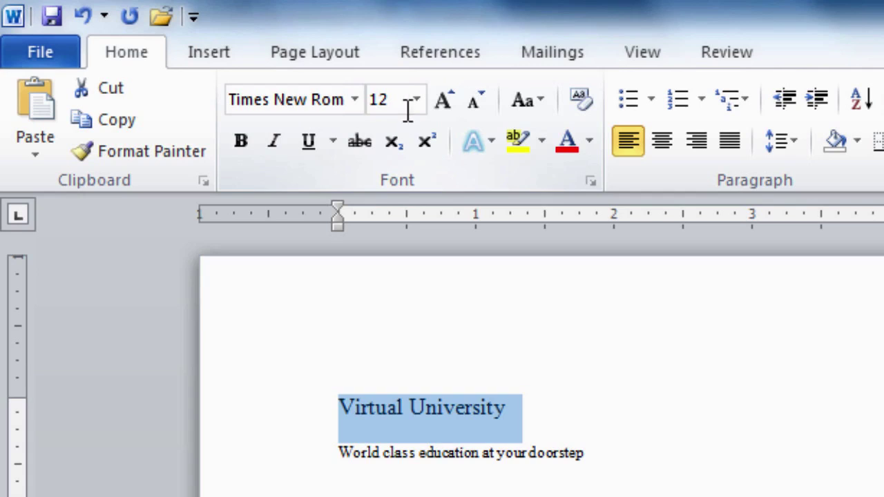
# Change the selected 'Virtual University' heading's font size to 16.
pyautogui.click(416, 102)
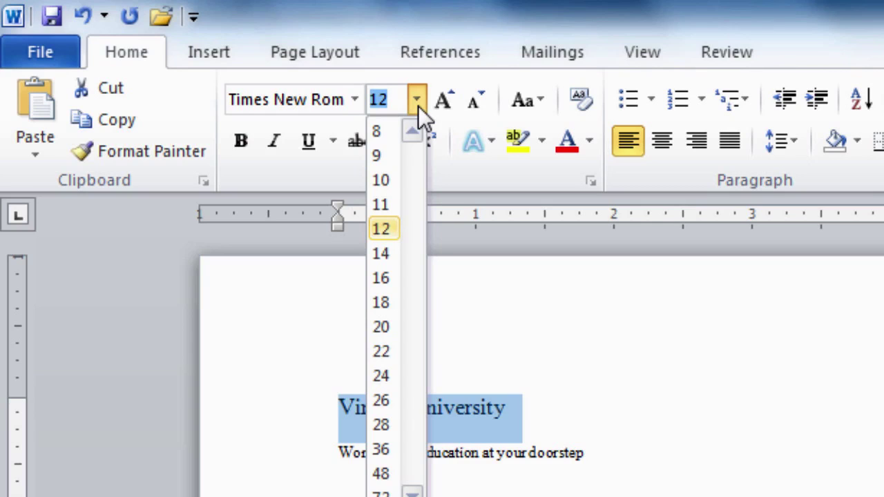
pyautogui.click(381, 277)
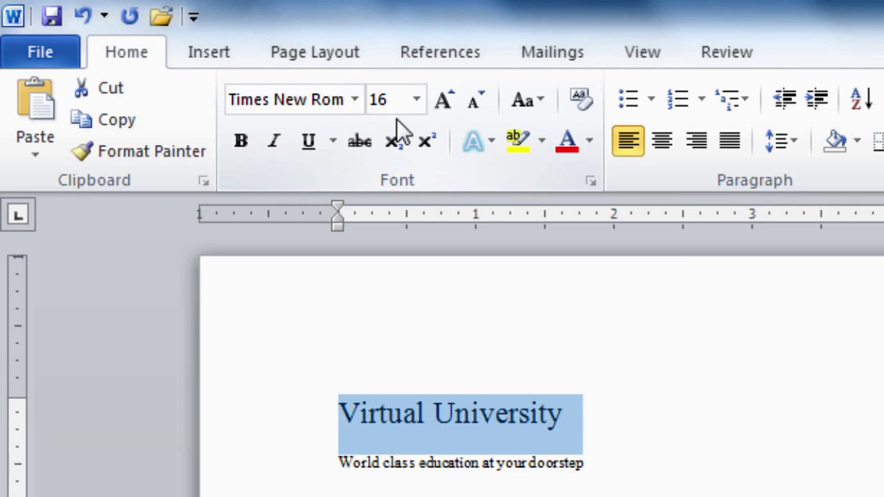
pyautogui.click(371, 464)
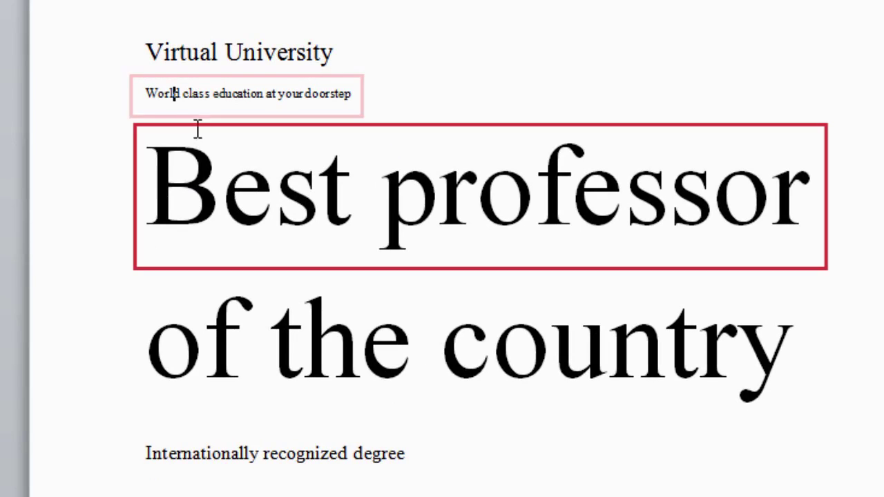
# Select the whole 'Internationally recognized degree' line.
pyautogui.click(179, 226)
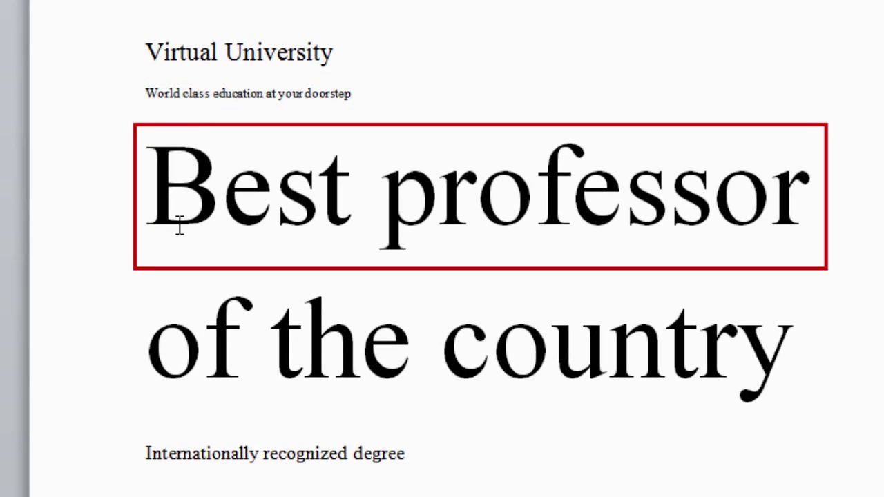
pyautogui.click(146, 453)
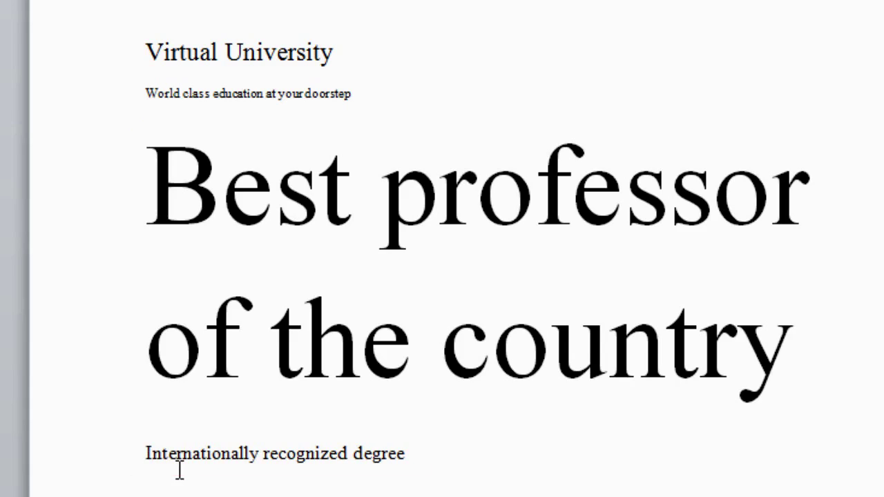
pyautogui.moveTo(143, 458); pyautogui.dragTo(402, 458)
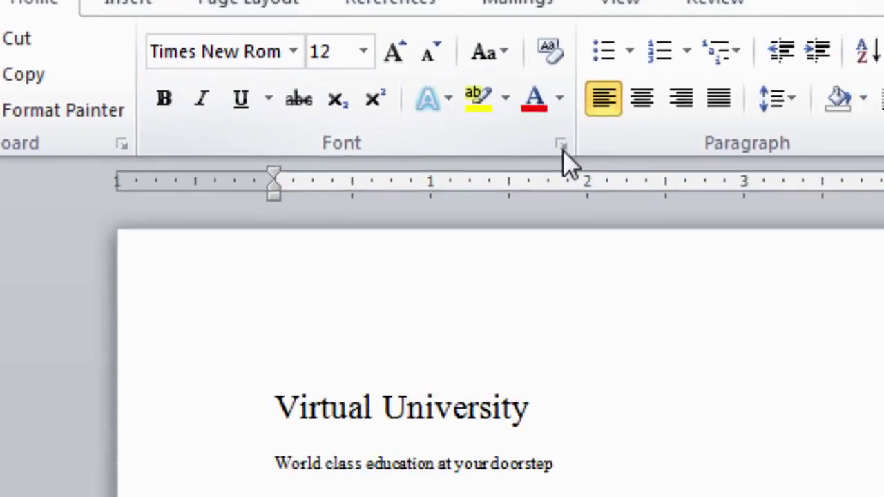
# Set the 'Internationally recognized degree' line to size 16 through the Font dialog.
pyautogui.click(778, 239)
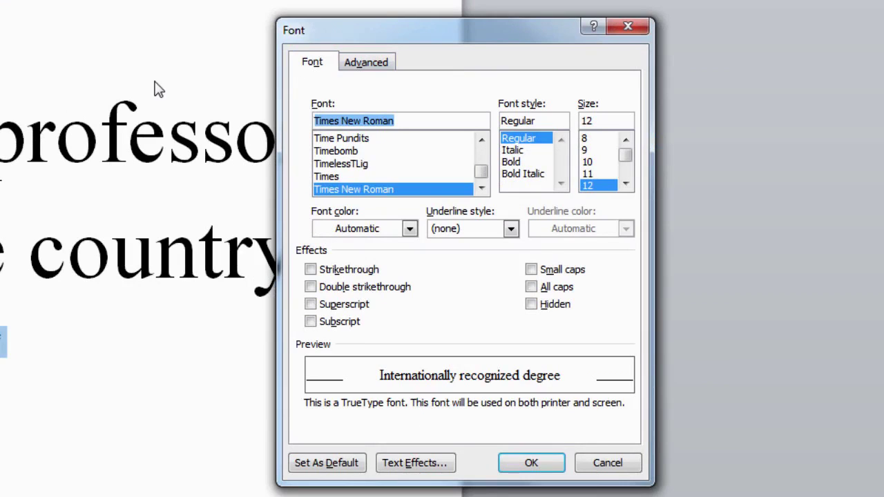
pyautogui.click(625, 183)
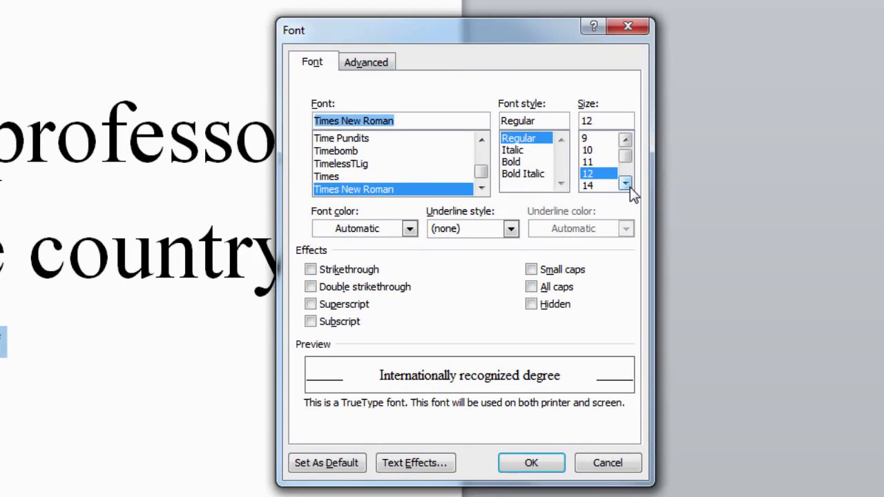
pyautogui.click(626, 183)
pyautogui.click(591, 187)
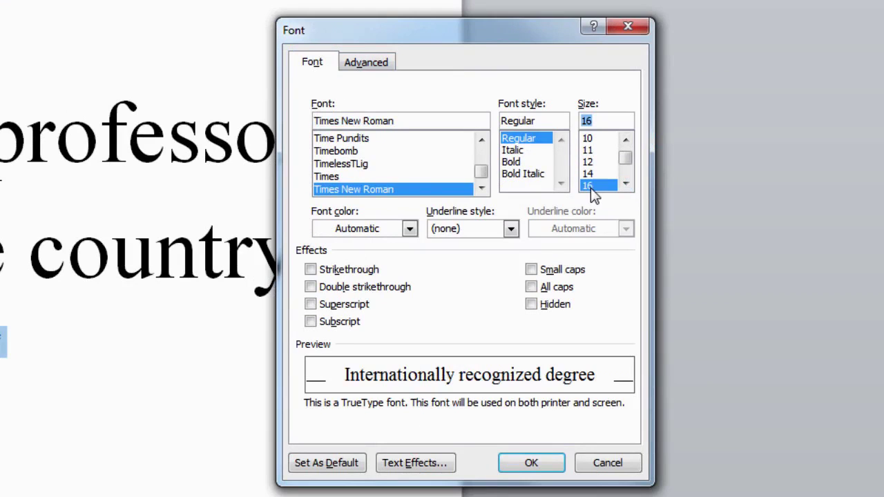
pyautogui.click(555, 464)
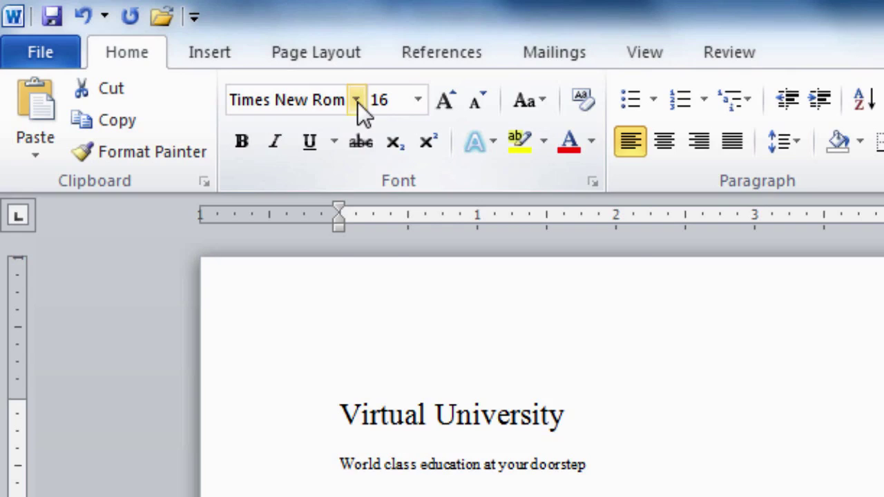
# Apply Arial Black to the degree line, then select the 'World class education' tagline.
pyautogui.click(357, 101)
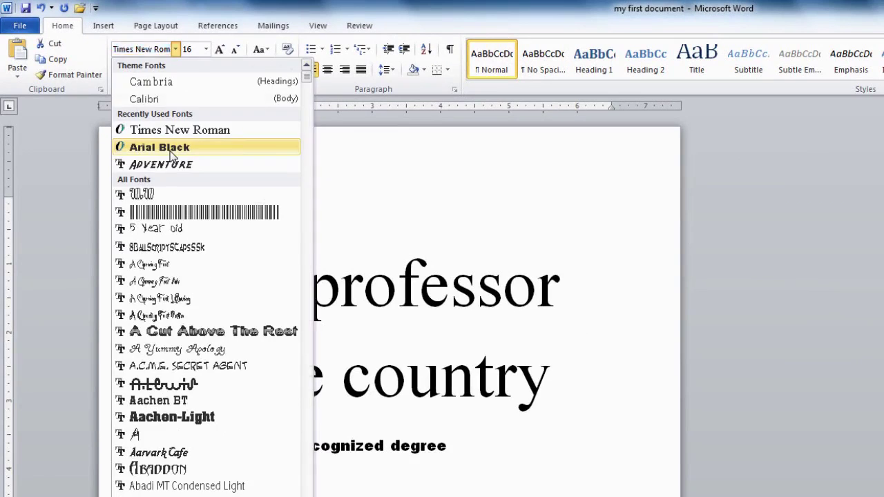
pyautogui.click(173, 147)
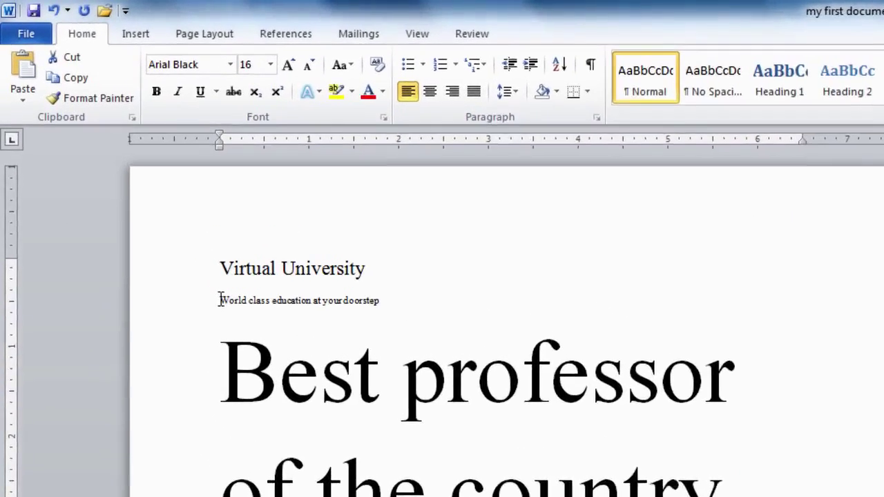
pyautogui.moveTo(168, 228); pyautogui.dragTo(284, 228)
pyautogui.moveTo(517, 415); pyautogui.dragTo(550, 413)
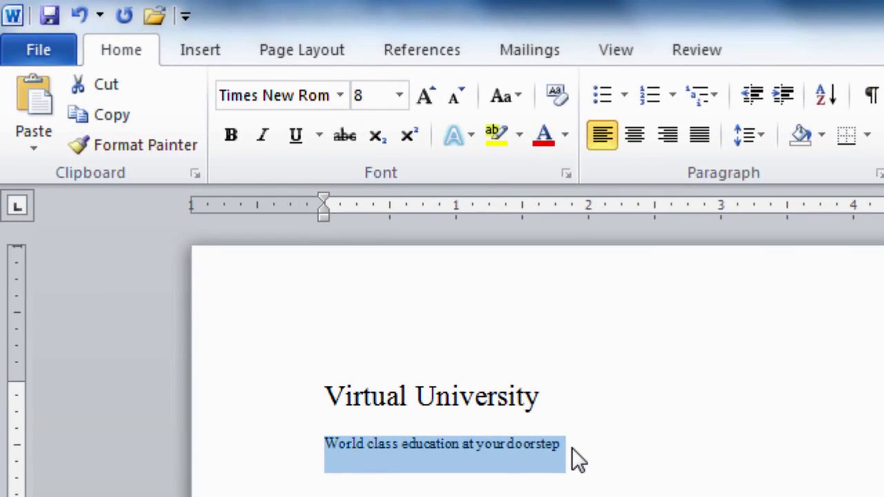
# Give the 'World class education at your doorstep' tagline 8-point Arial Black in the Font dialog.
pyautogui.click(565, 176)
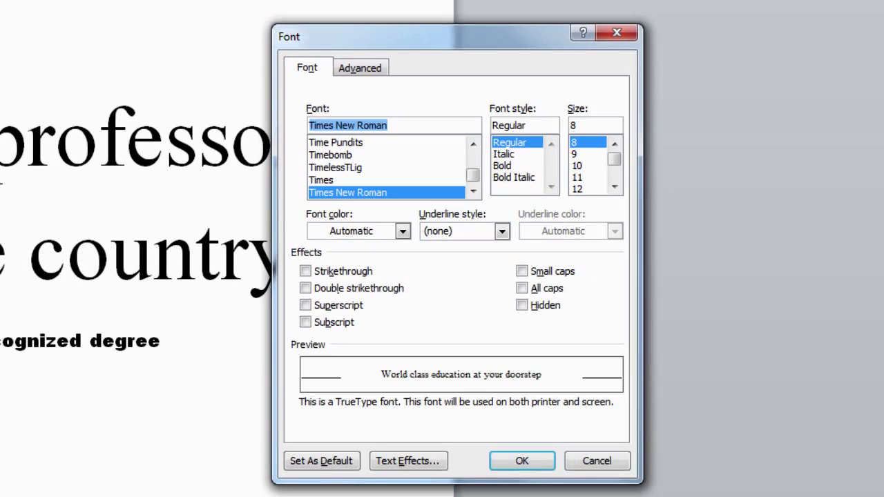
pyautogui.click(473, 191)
pyautogui.moveTo(473, 176); pyautogui.dragTo(398, 126)
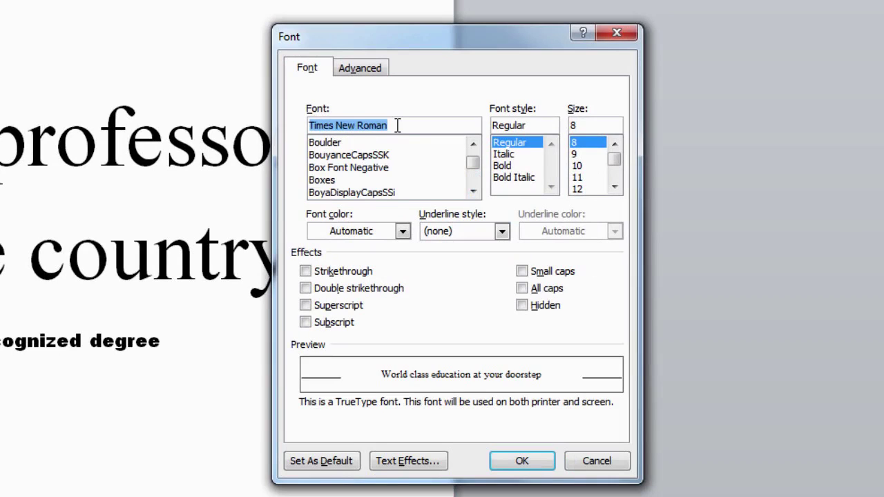
pyautogui.write('ar')
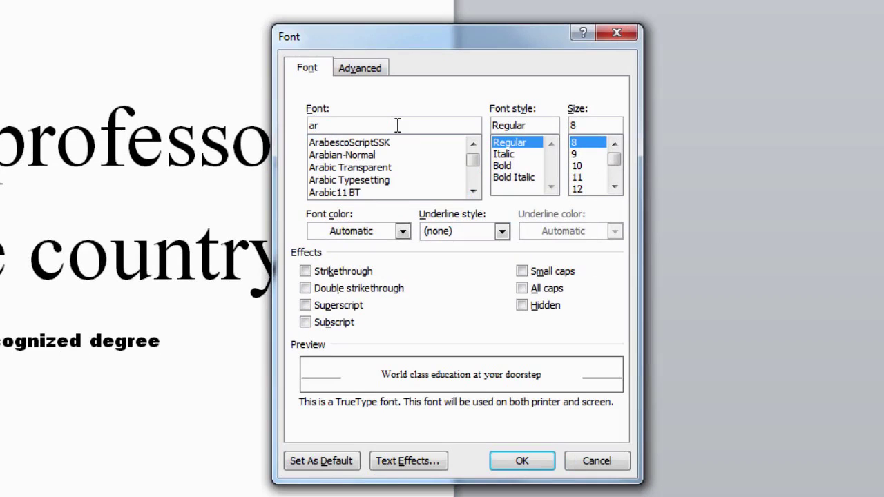
pyautogui.write('ia')
pyautogui.click(338, 170)
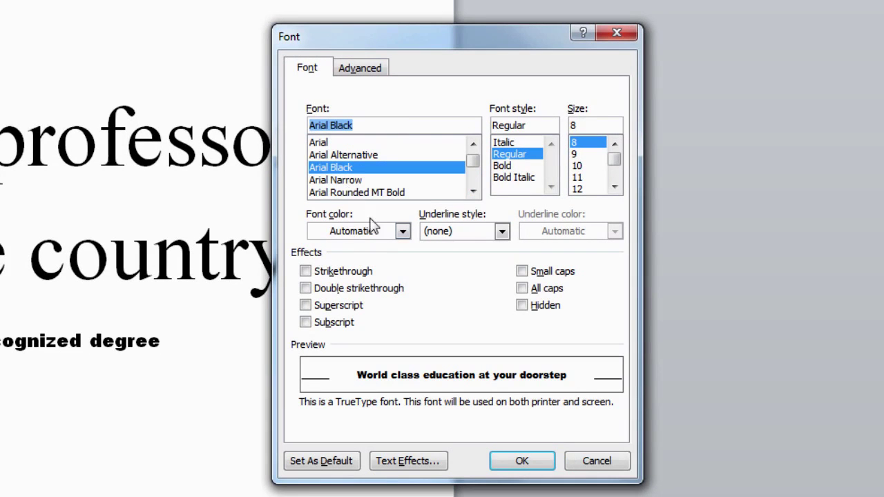
pyautogui.click(520, 464)
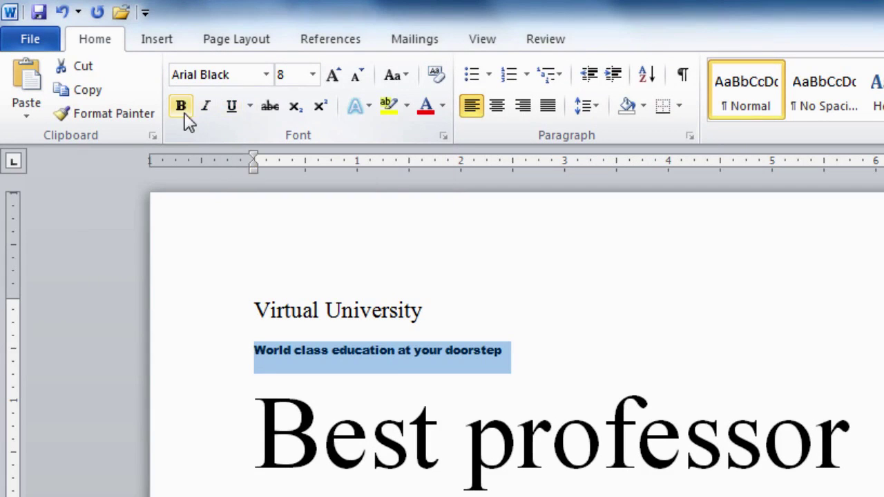
# Italicise and underline the 'World class education at your doorstep' tagline.
pyautogui.click(207, 111)
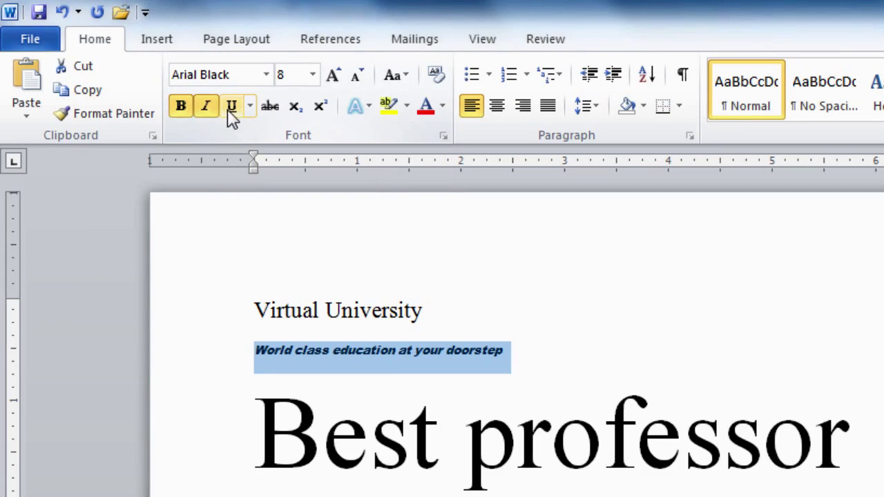
pyautogui.click(232, 111)
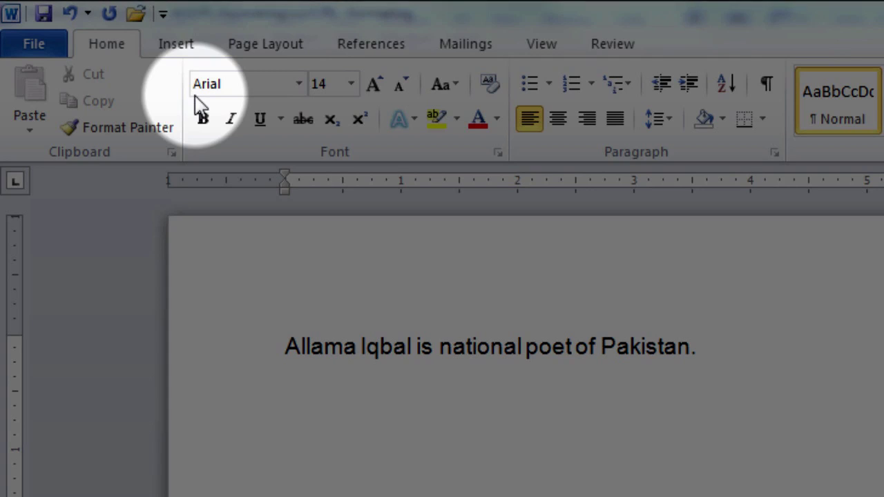
# Set 'Allama Iqbal is national poet of Pakistan.' in 20-point Times New Roman.
pyautogui.moveTo(284, 347); pyautogui.dragTo(697, 347)
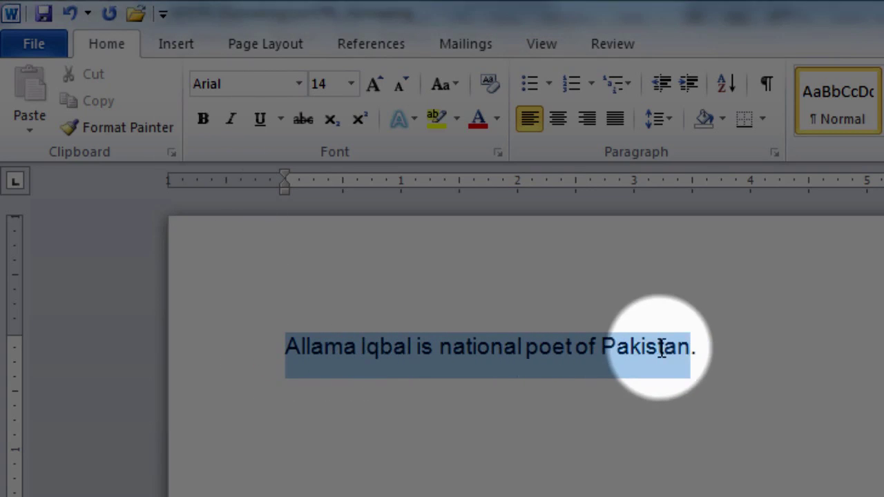
pyautogui.click(300, 84)
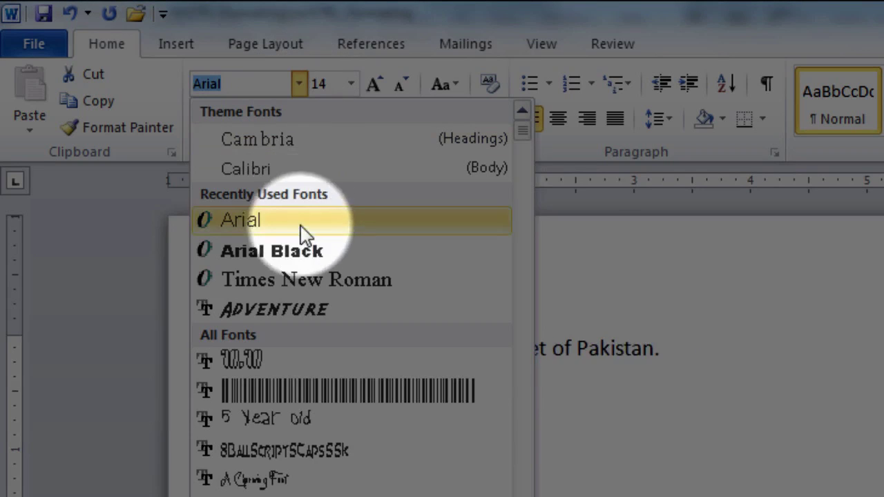
pyautogui.click(307, 290)
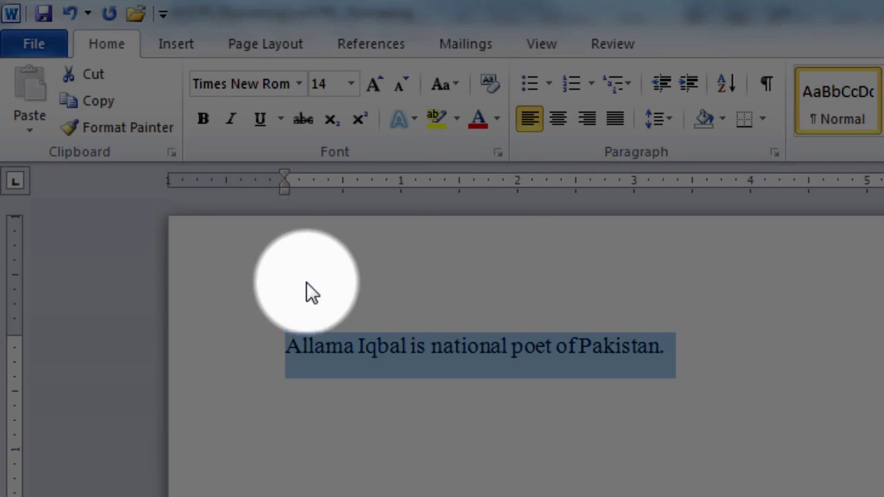
pyautogui.click(350, 85)
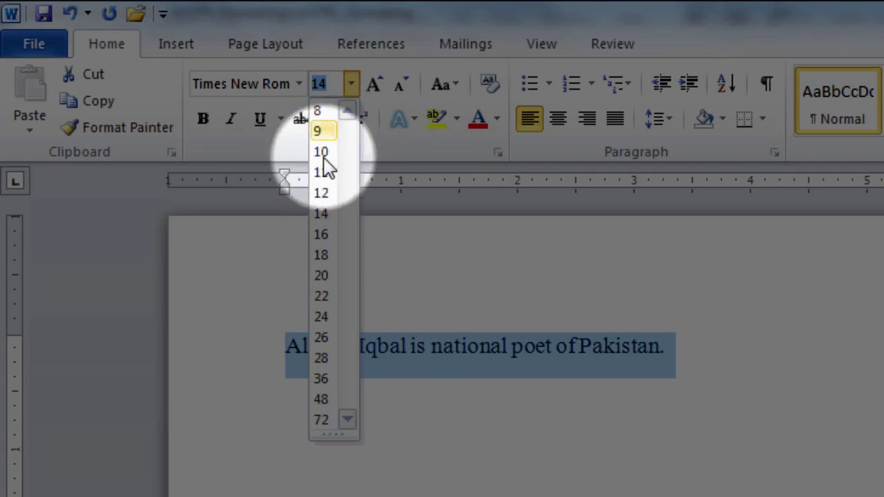
pyautogui.click(322, 277)
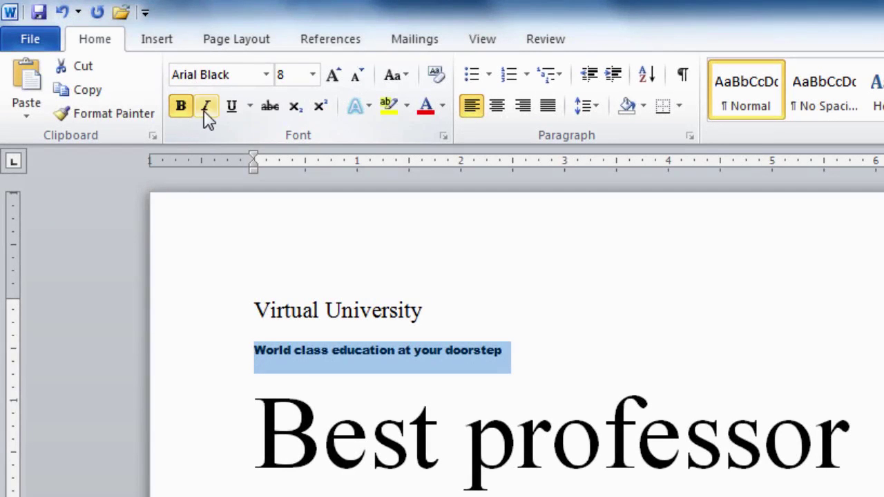
# Apply italic and underline to the selected 'World class education' tagline.
pyautogui.click(207, 106)
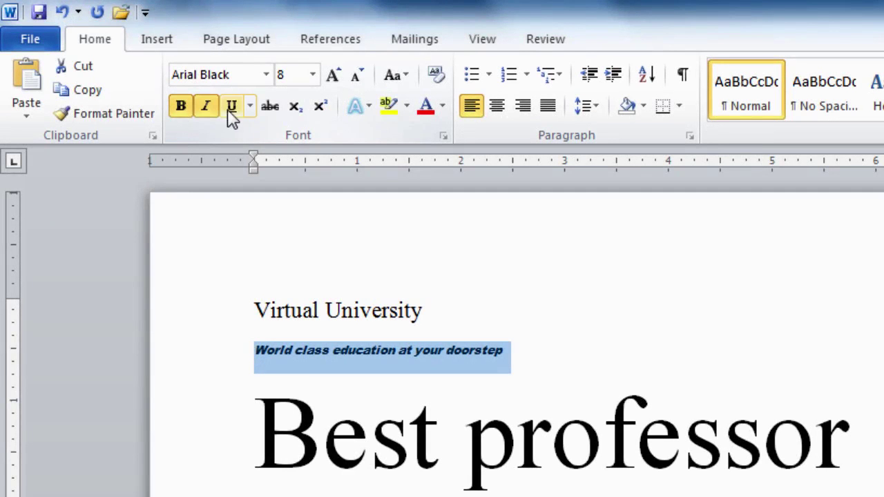
pyautogui.click(232, 108)
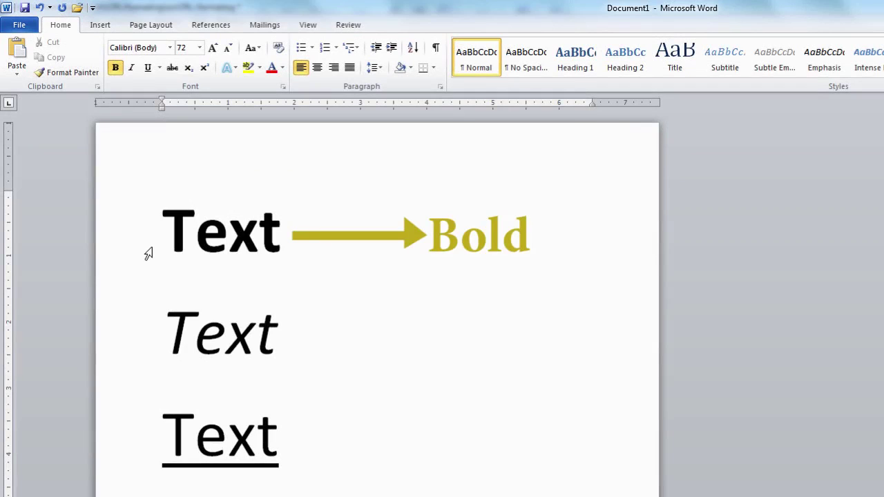
pyautogui.click(155, 336)
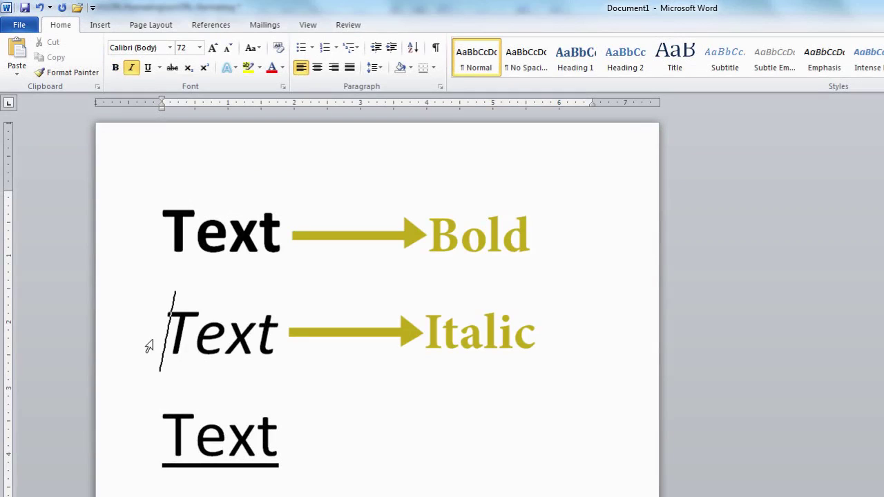
pyautogui.click(154, 442)
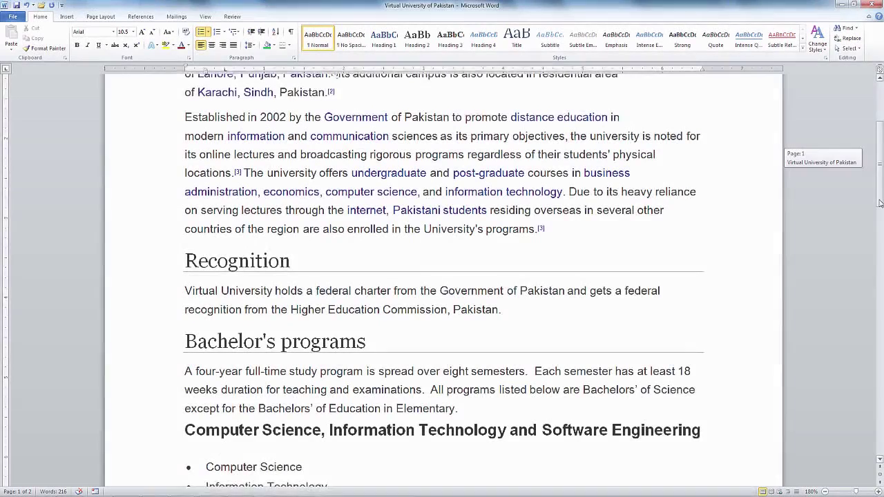
pyautogui.moveTo(880, 202); pyautogui.dragTo(880, 243)
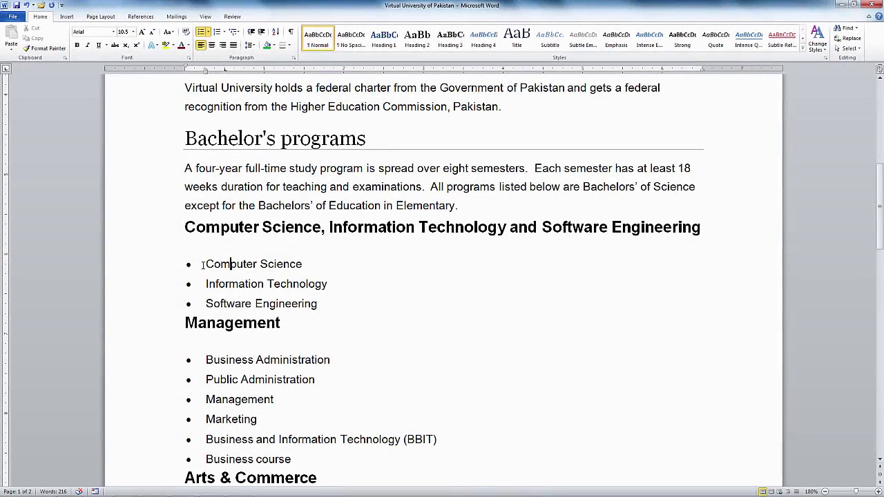
# Format the Computer Science, Information Technology and Software Engineering bullets bold, underlined and dark red.
pyautogui.moveTo(206, 264); pyautogui.dragTo(321, 299)
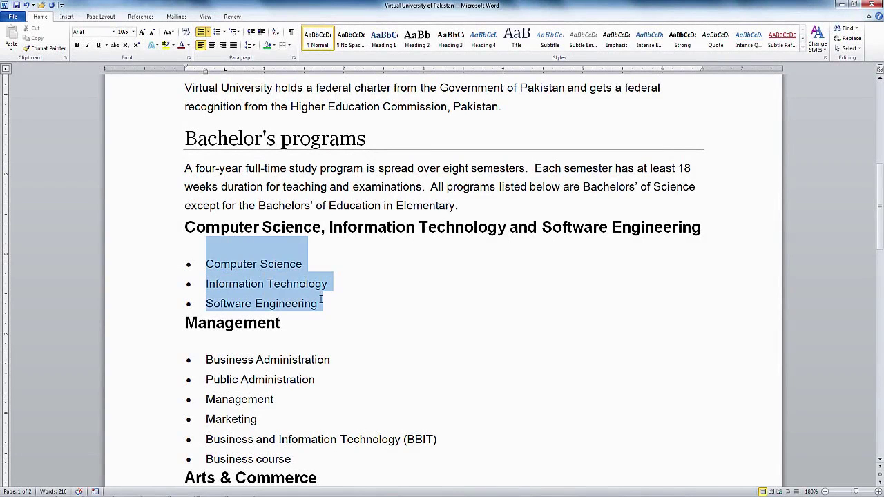
pyautogui.click(77, 46)
pyautogui.click(99, 45)
pyautogui.click(181, 46)
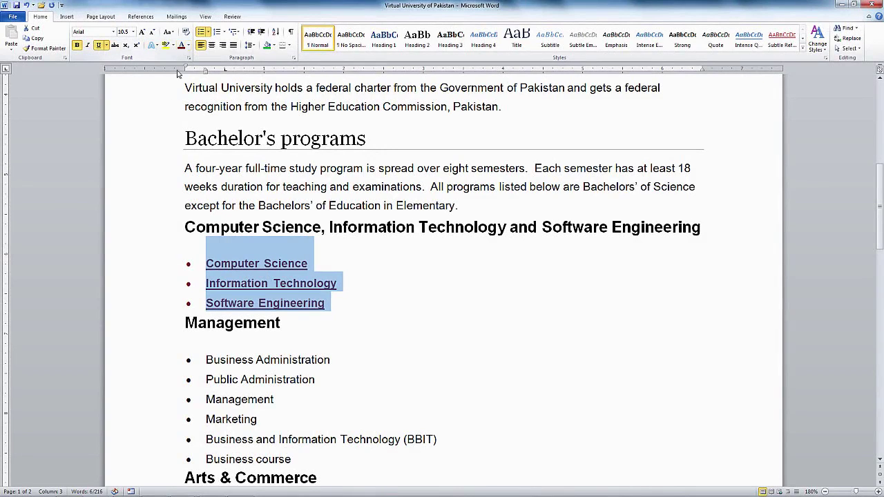
pyautogui.click(204, 305)
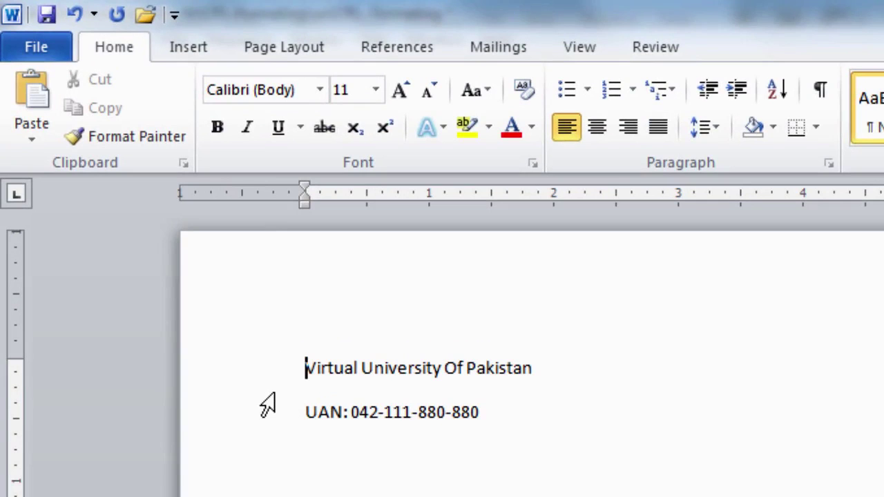
# Bold the university name and add a bold 'M.A Jinnah Campus, Defence Road, Off Raiwind Road, Lahore' line.
pyautogui.moveTo(308, 366); pyautogui.dragTo(534, 382)
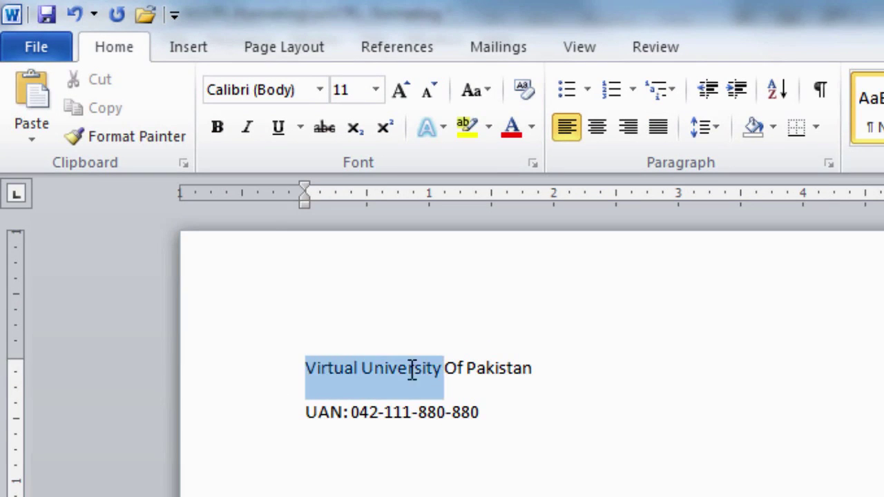
pyautogui.click(227, 134)
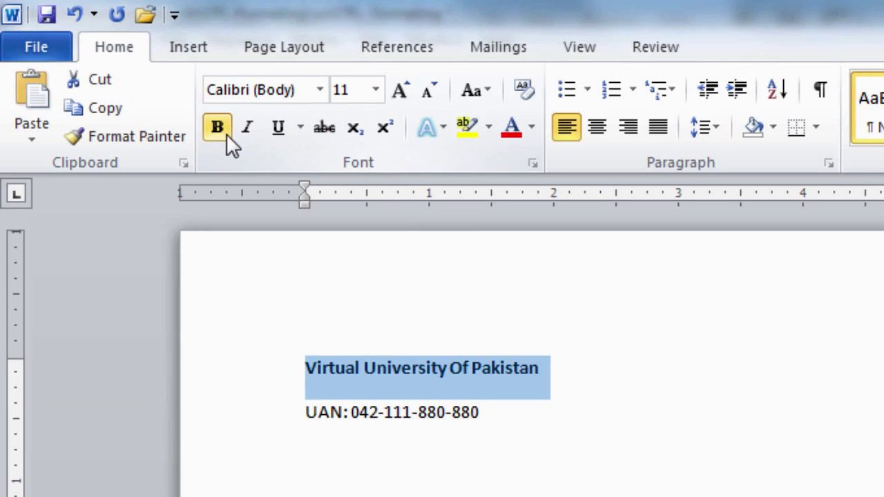
pyautogui.click(309, 414)
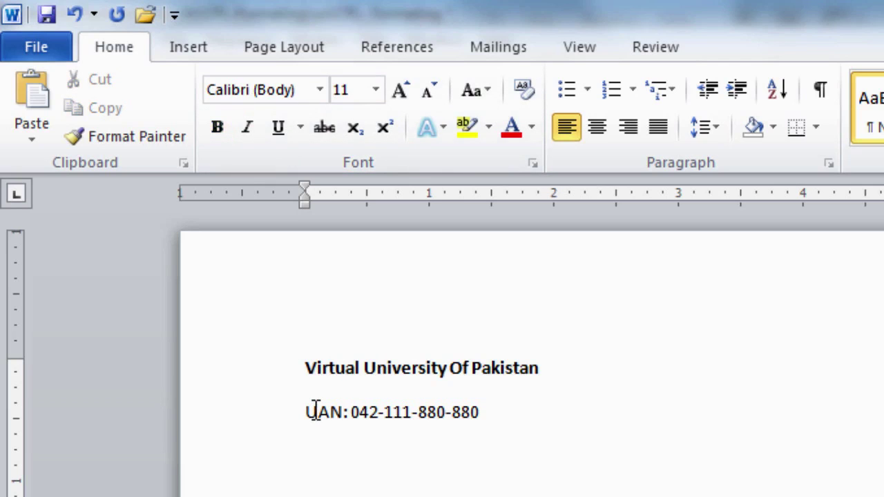
pyautogui.press('Return')
pyautogui.press('Return')
pyautogui.click(313, 407)
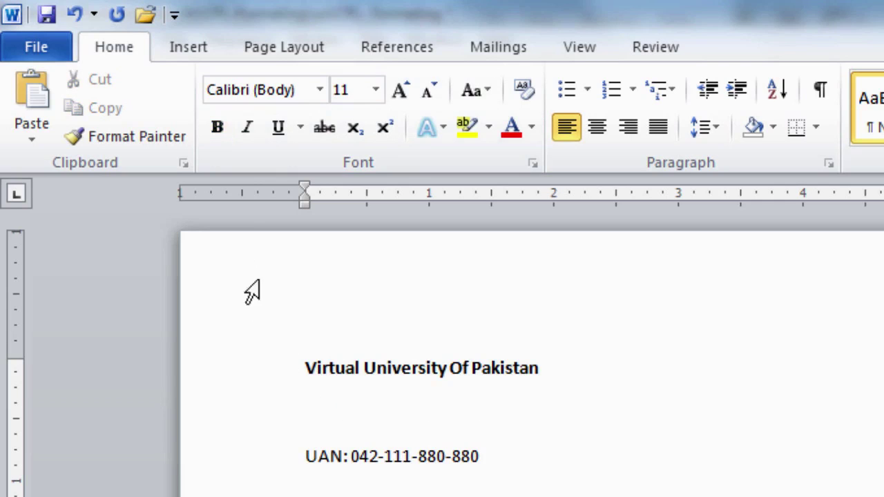
pyautogui.click(217, 127)
pyautogui.write('M.A Jinnah Campus, Defence Road, Off Raiwind Road, Lahore')
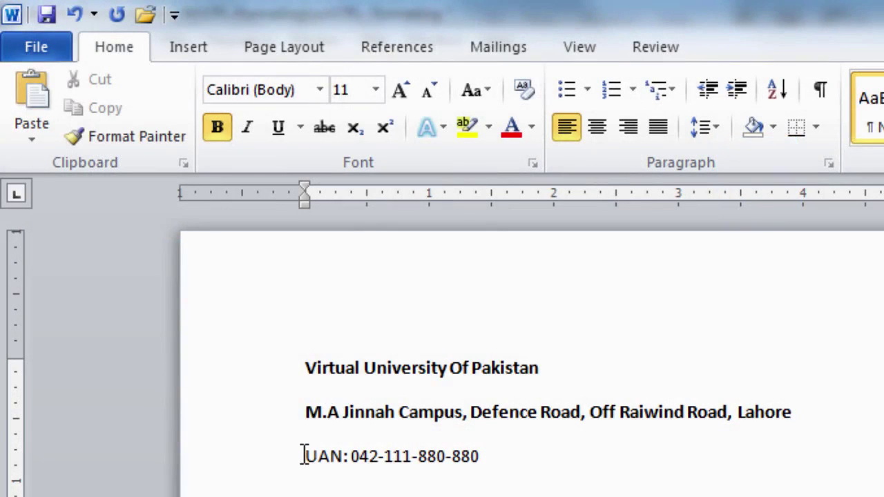
pyautogui.click(304, 455)
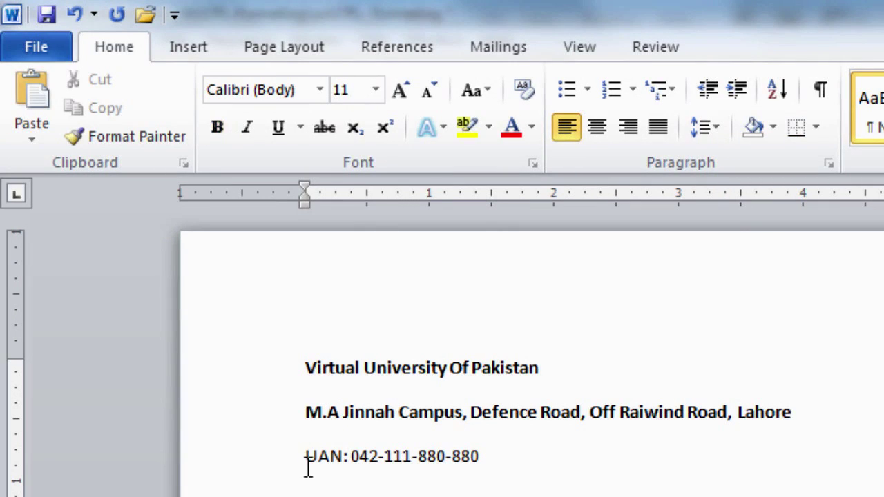
pyautogui.moveTo(306, 458); pyautogui.dragTo(475, 470)
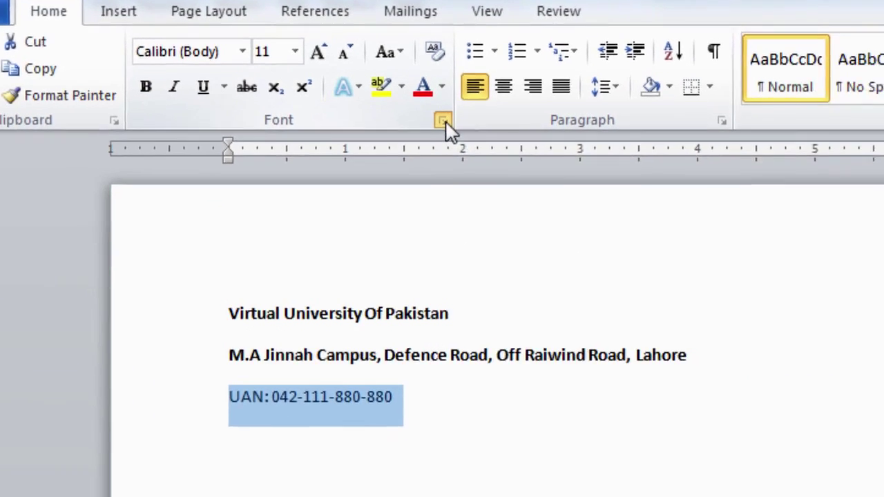
# Set the UAN line's font style to Bold in the Font dialog.
pyautogui.click(446, 122)
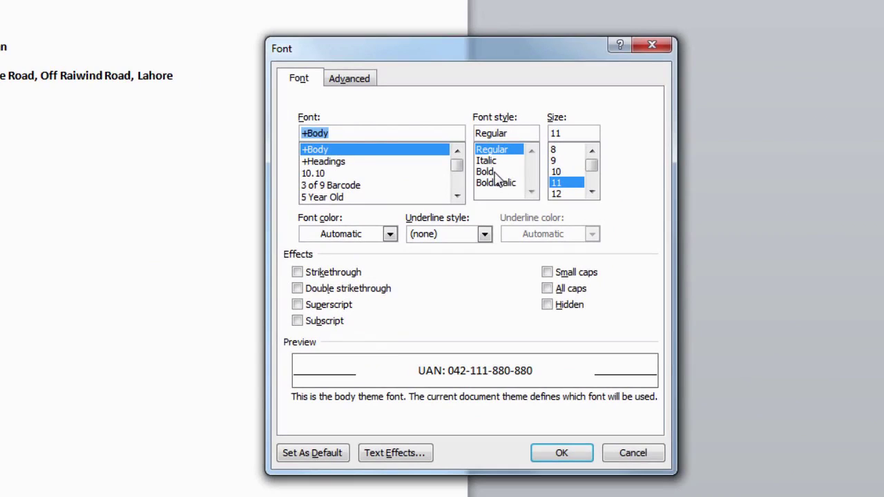
pyautogui.click(496, 172)
pyautogui.click(561, 453)
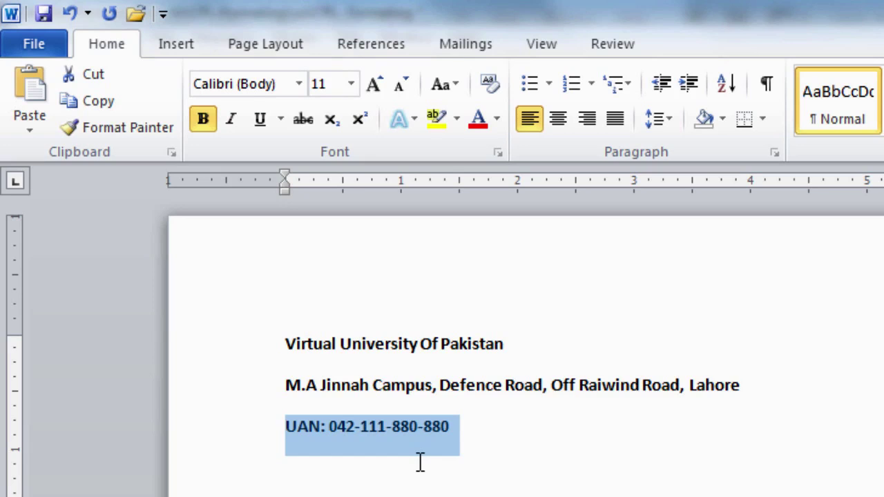
# Make the UAN line italic with a thick underline style.
pyautogui.click(233, 131)
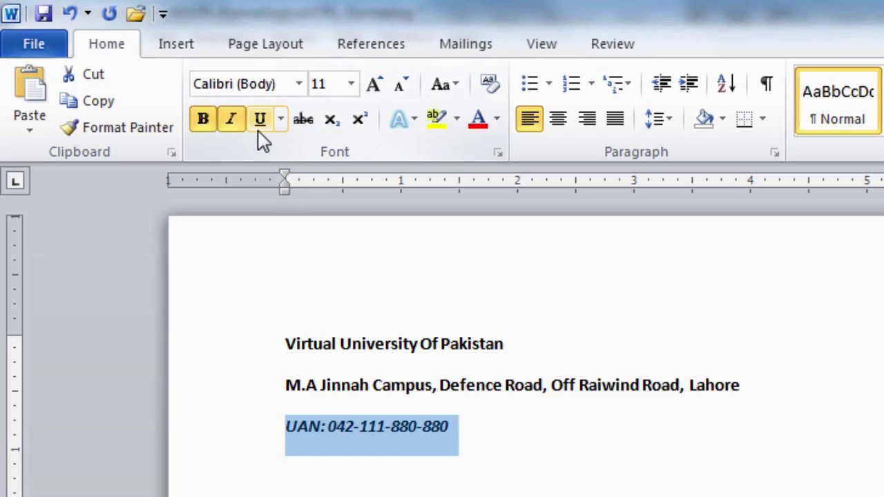
pyautogui.click(259, 132)
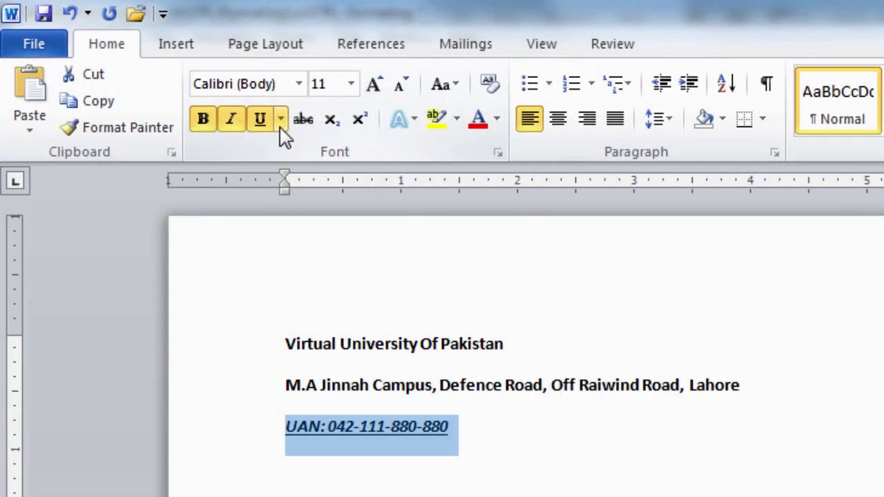
pyautogui.click(281, 121)
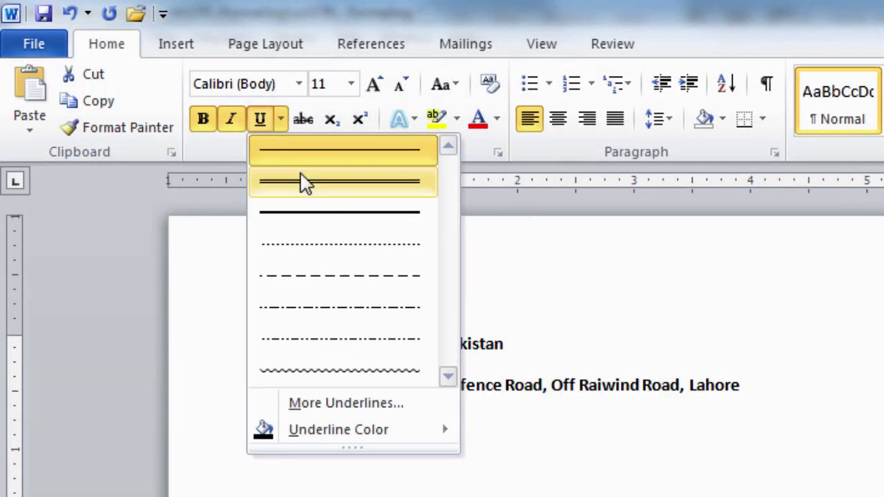
pyautogui.click(318, 218)
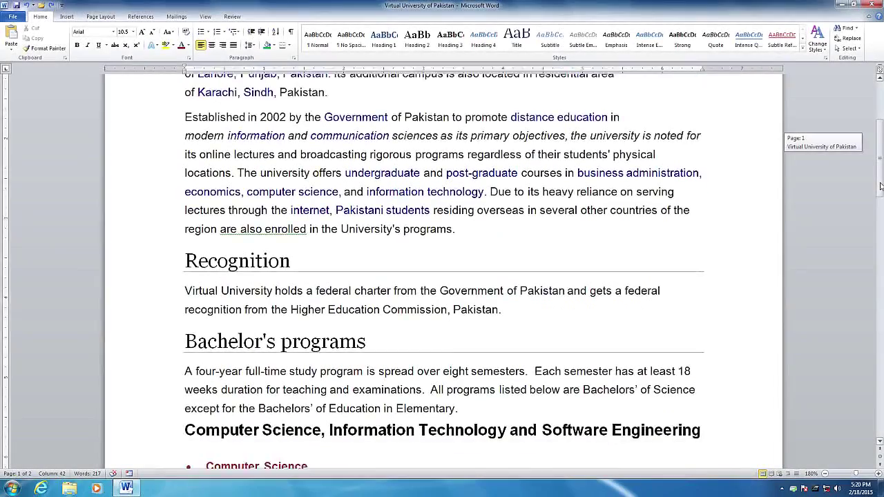
# Tab-indent the first line of the 'Established in 2002' paragraph, then select that paragraph.
pyautogui.moveTo(880, 197); pyautogui.dragTo(881, 223)
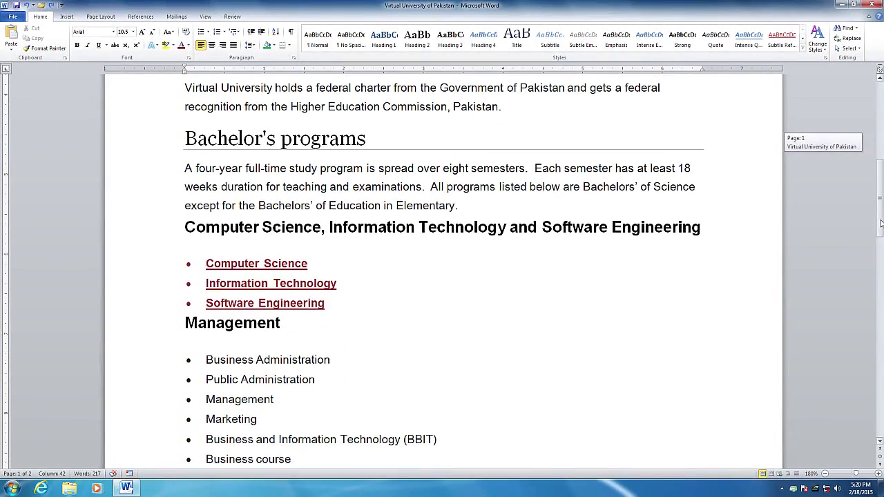
pyautogui.moveTo(880, 223); pyautogui.dragTo(879, 164)
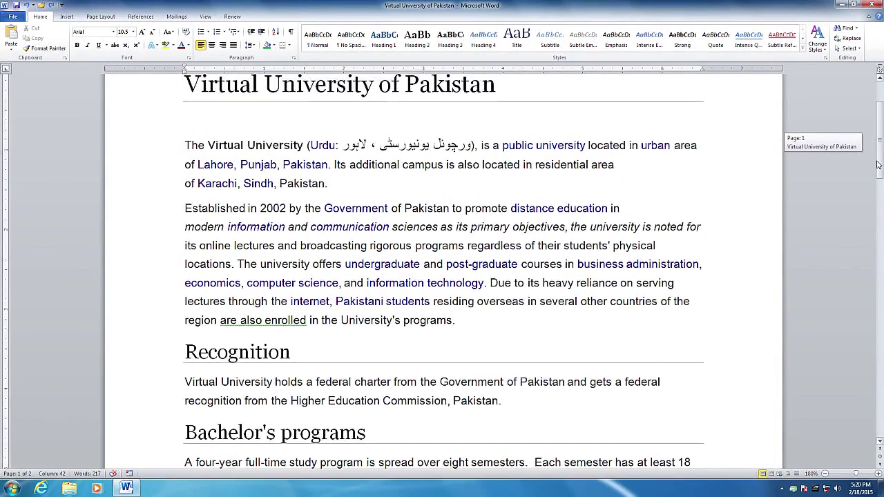
pyautogui.moveTo(879, 164); pyautogui.dragTo(868, 148)
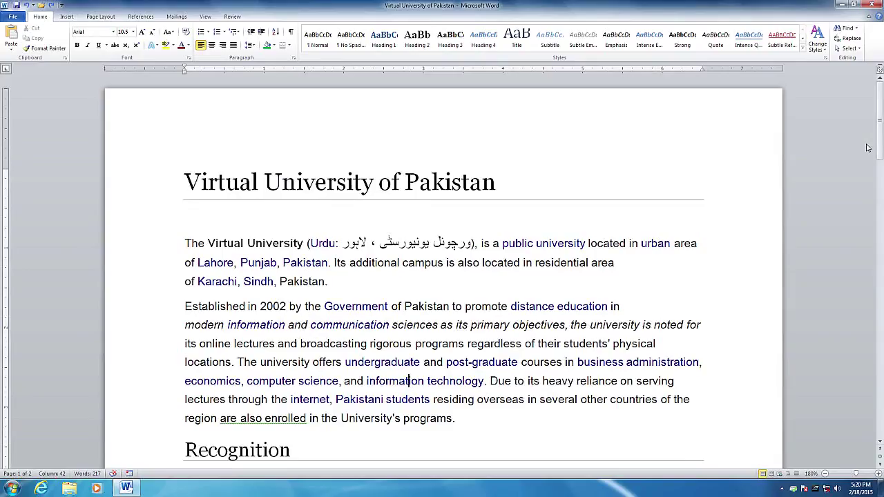
pyautogui.click(185, 306)
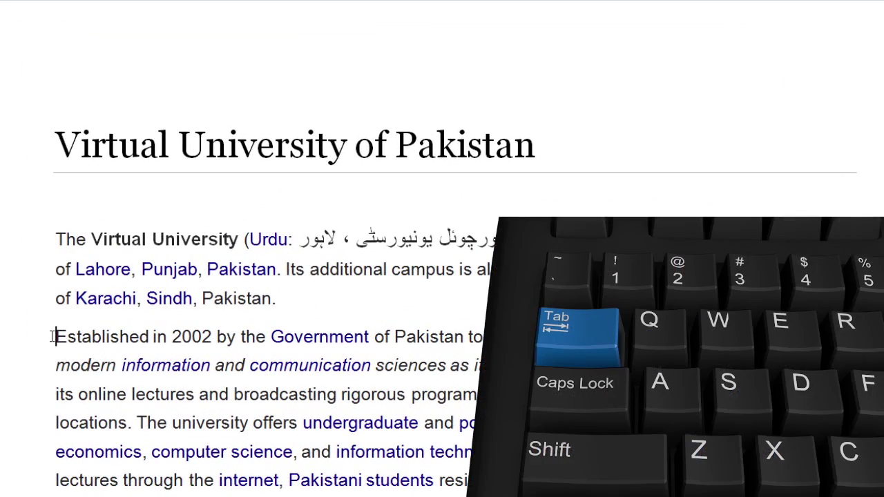
pyautogui.press('Tab')
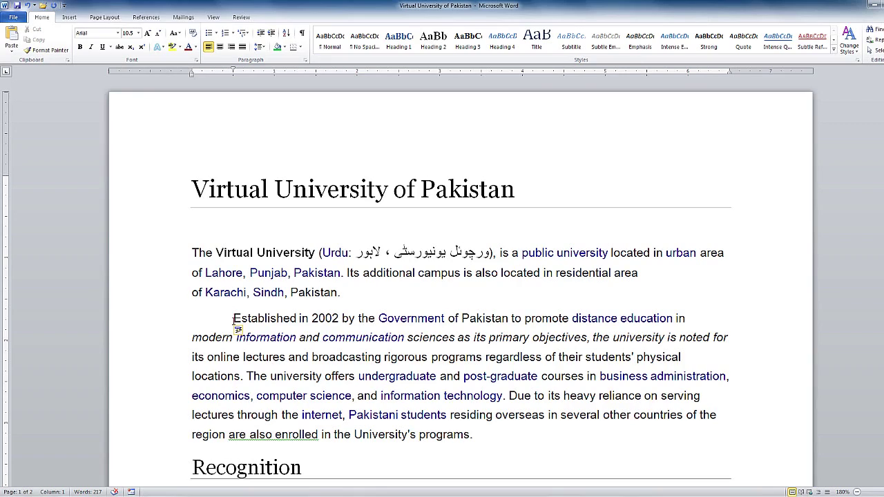
pyautogui.moveTo(234, 318)
pyautogui.mouseDown()
pyautogui.moveTo(417, 376)
pyautogui.moveTo(475, 433)
pyautogui.mouseUp()
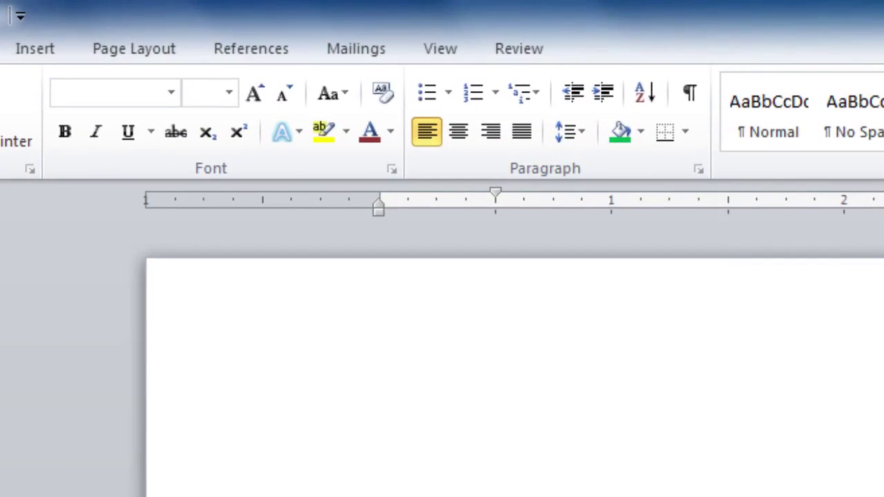
# Apply 2.0 line spacing to the selected 'Established in 2002' paragraph.
pyautogui.click(574, 138)
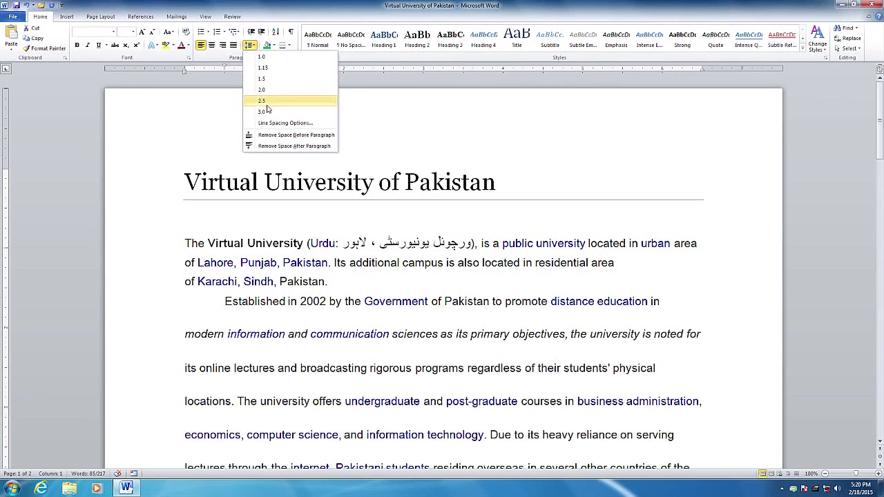
pyautogui.click(269, 92)
pyautogui.moveTo(881, 148); pyautogui.dragTo(881, 172)
pyautogui.click(226, 185)
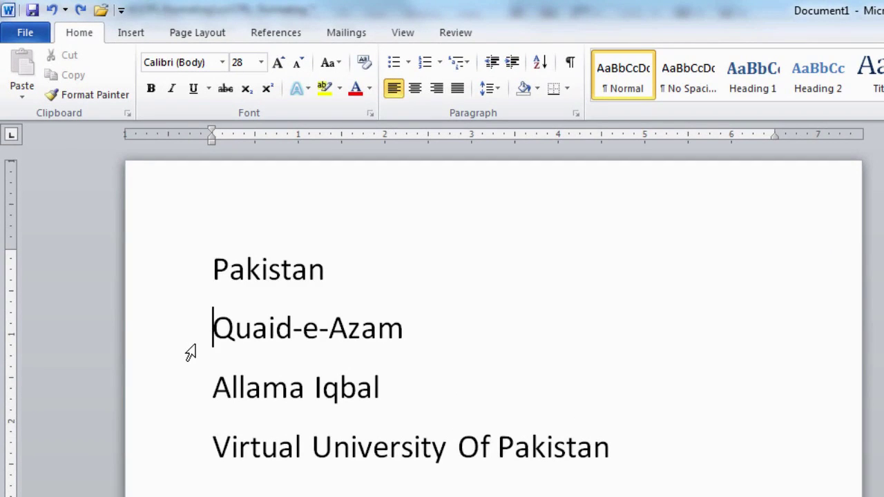
# Indent the Pakistan line with a tab and bold the Quaid-e-Azam line.
pyautogui.click(207, 277)
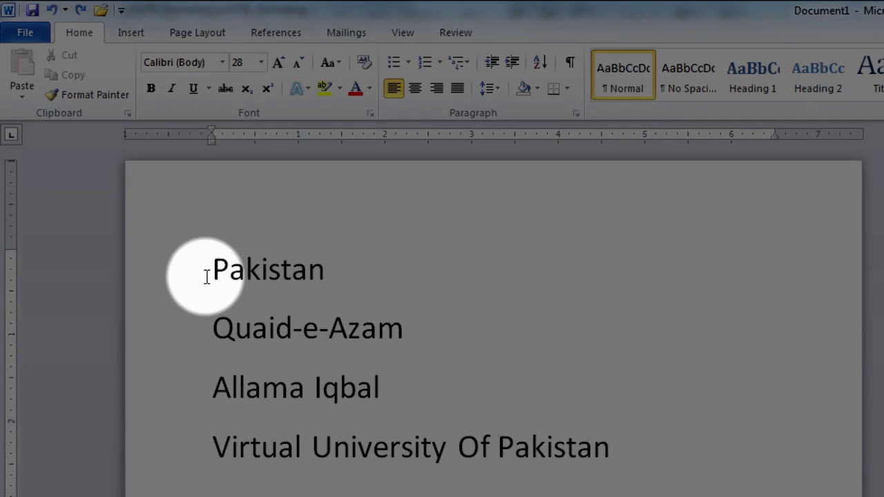
pyautogui.press('Tab')
pyautogui.click(213, 328)
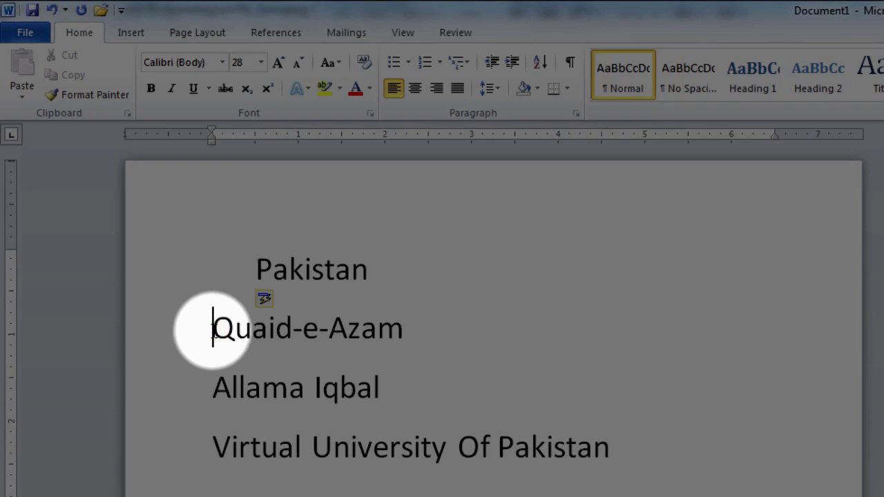
pyautogui.moveTo(214, 331); pyautogui.dragTo(371, 328)
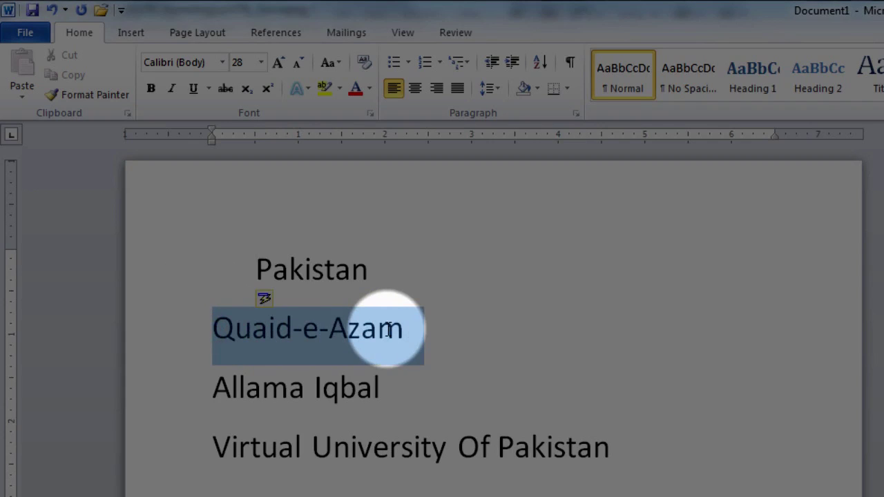
pyautogui.click(151, 90)
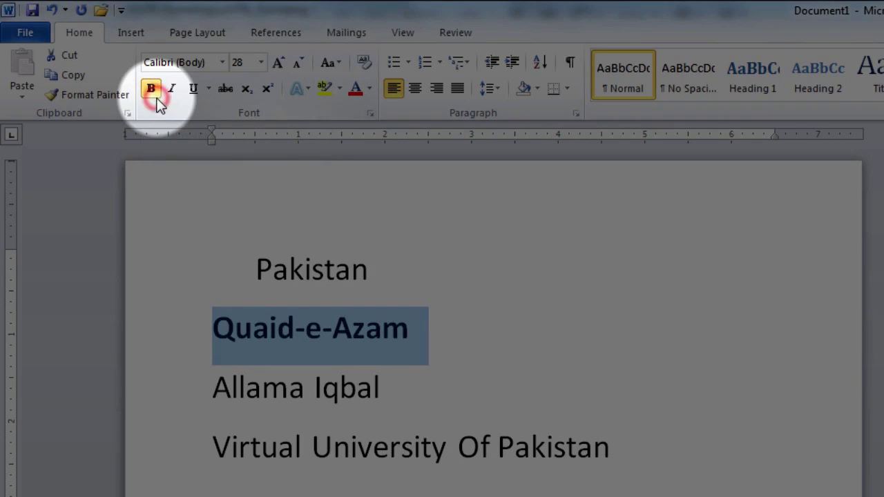
# Italicise the Allama Iqbal line and underline the Virtual University Of Pakistan line.
pyautogui.moveTo(208, 387); pyautogui.dragTo(343, 384)
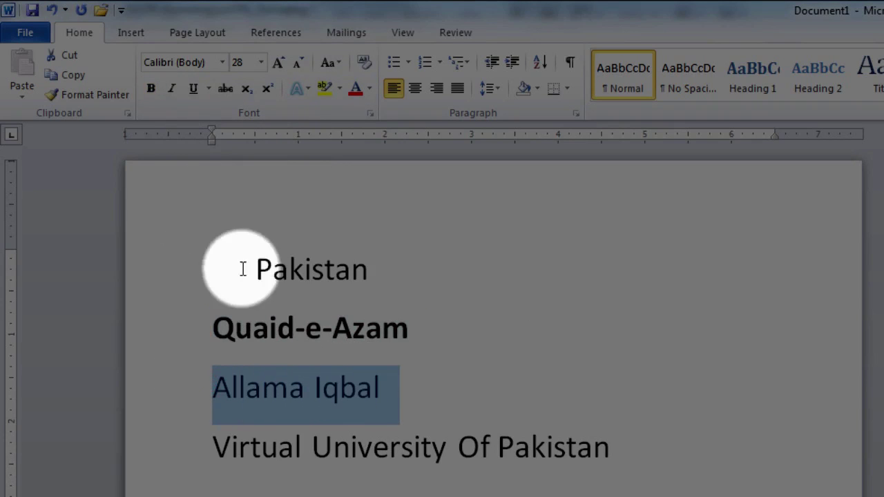
pyautogui.click(174, 93)
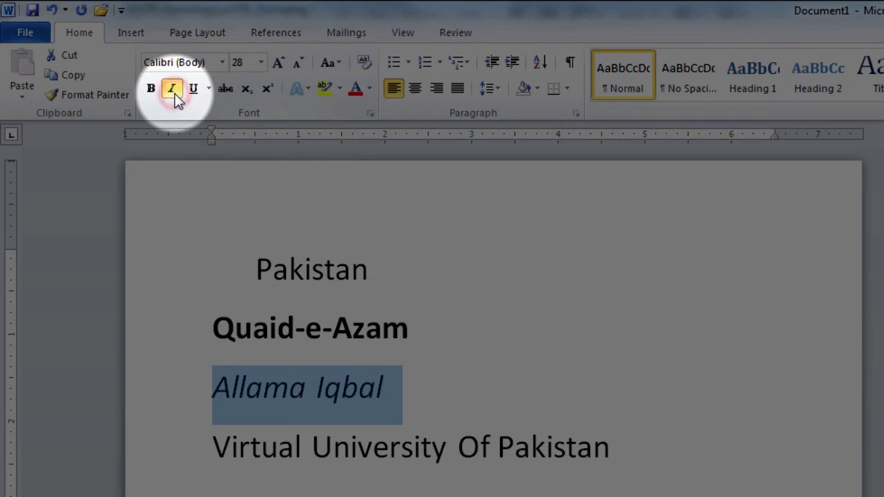
pyautogui.click(205, 446)
pyautogui.moveTo(206, 444); pyautogui.dragTo(538, 466)
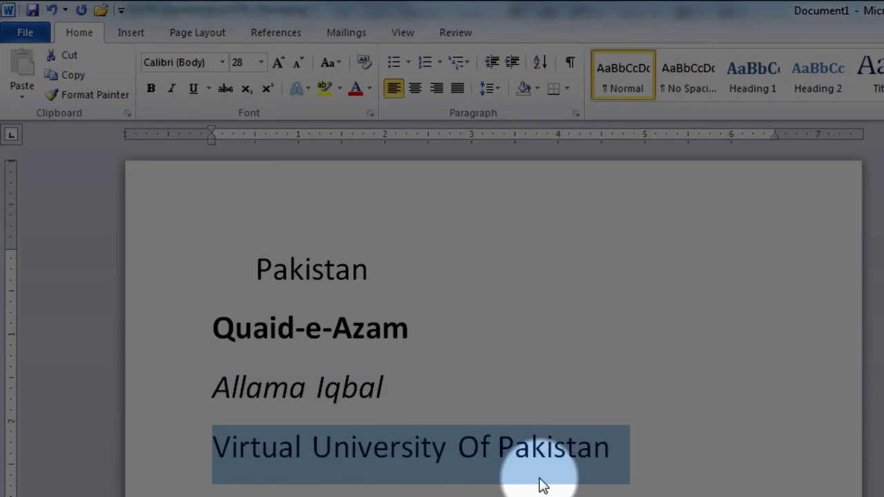
pyautogui.click(195, 89)
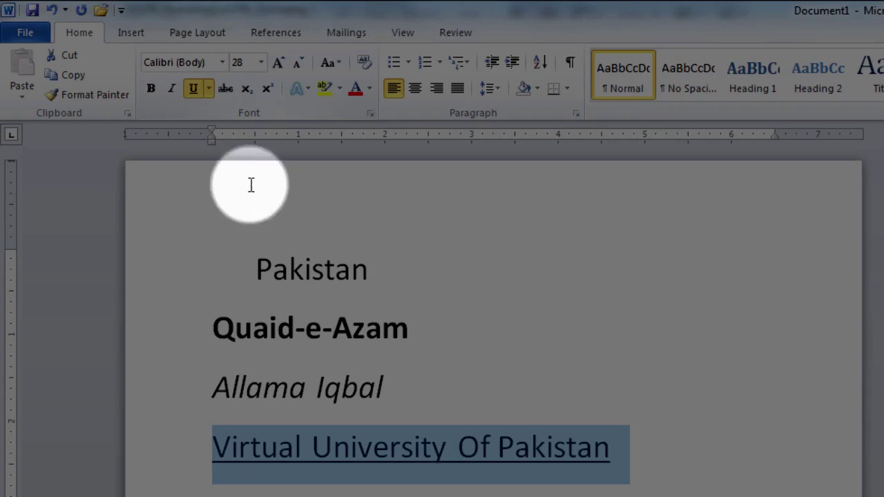
pyautogui.click(349, 482)
pyautogui.click(351, 489)
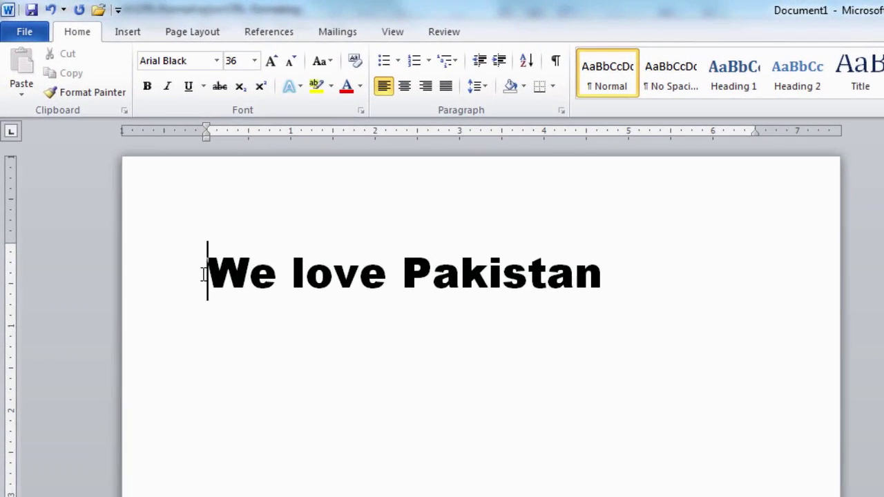
# Cut the 'We love Pakistan' line from Document1, leaving the page blank.
pyautogui.moveTo(205, 274); pyautogui.dragTo(575, 282)
pyautogui.hotkey('ctrl', 'c')
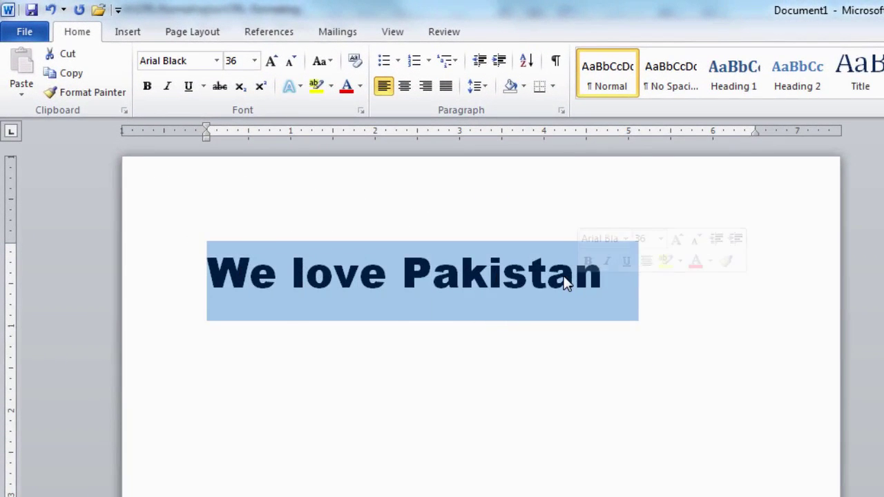
pyautogui.rightClick(565, 284)
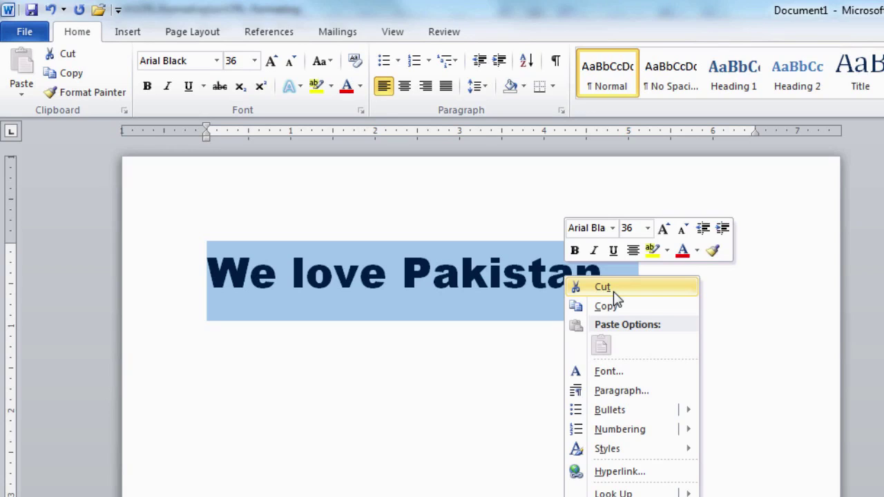
pyautogui.click(614, 290)
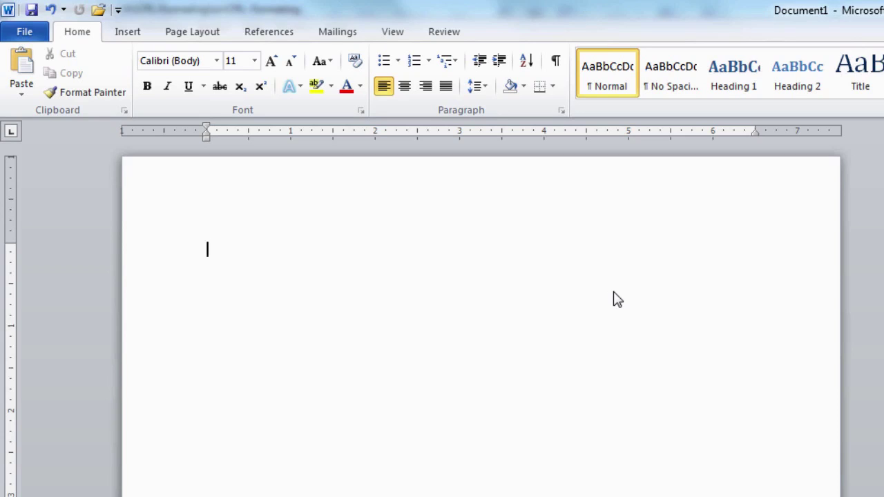
# Paste 'We love Pakistan' onto three lines, the last with Keep Source Formatting.
pyautogui.hotkey('ctrl', 'z')
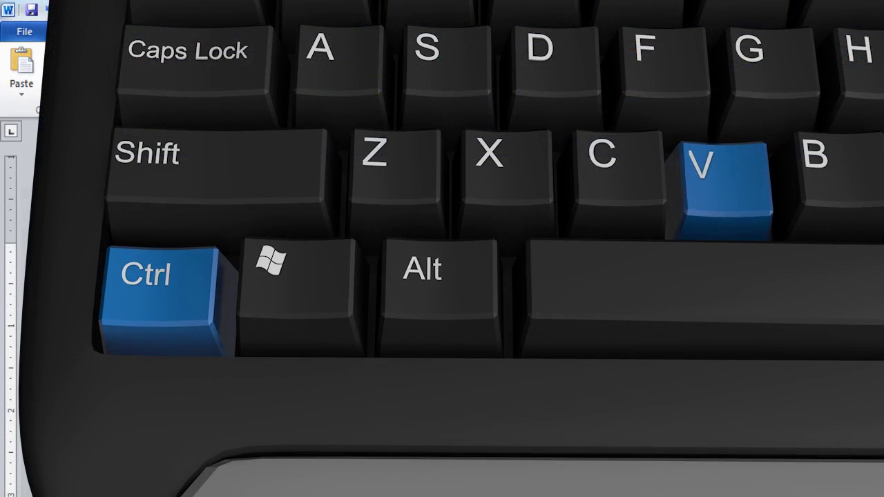
pyautogui.hotkey('ctrl', 'v')
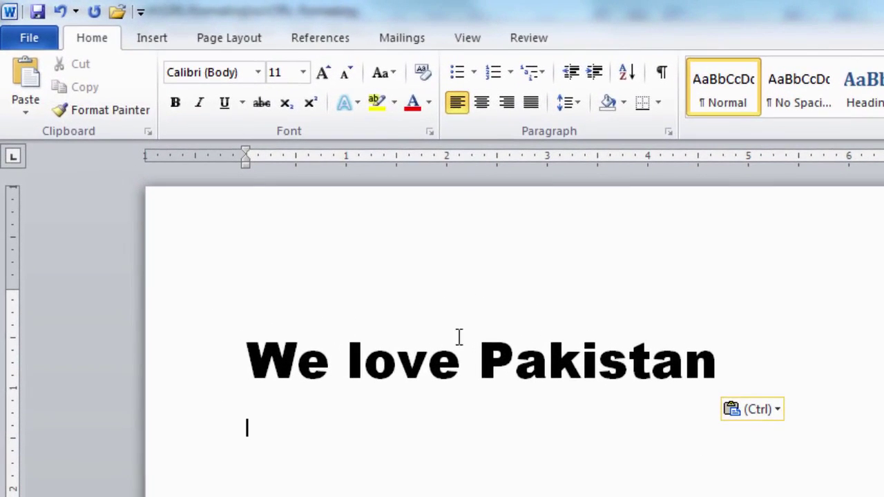
pyautogui.hotkey('ctrl', 'v')
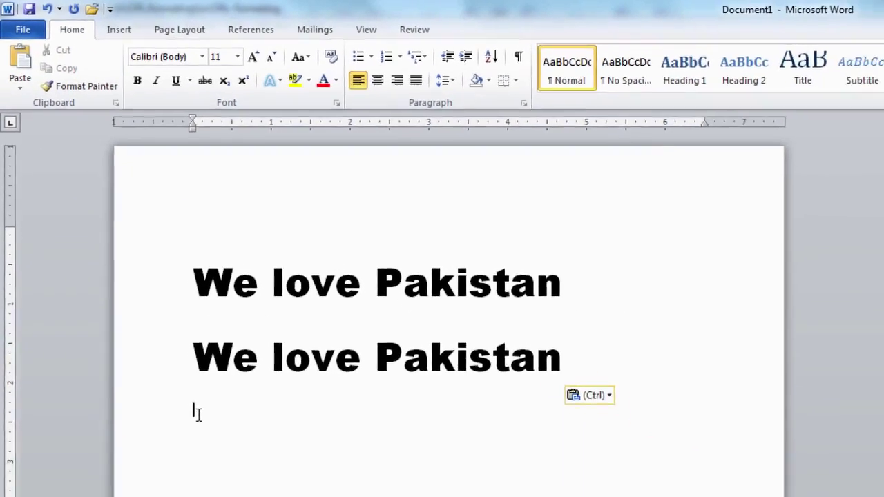
pyautogui.rightClick(144, 301)
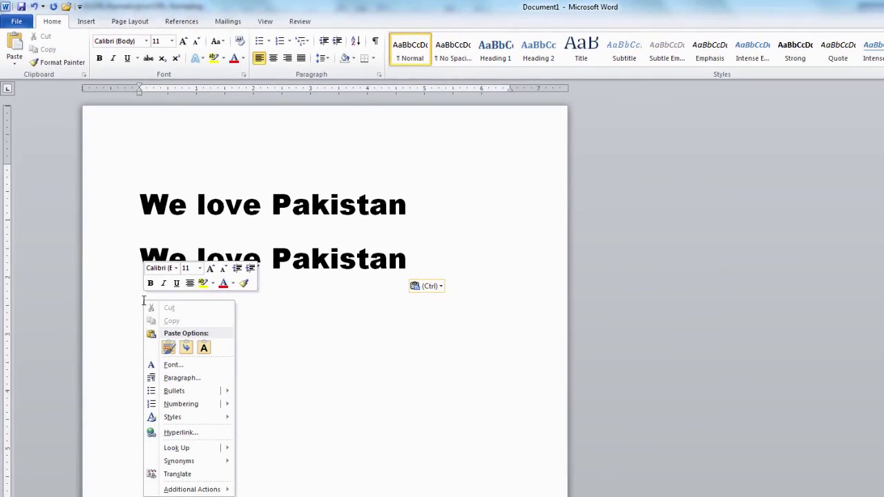
pyautogui.click(167, 350)
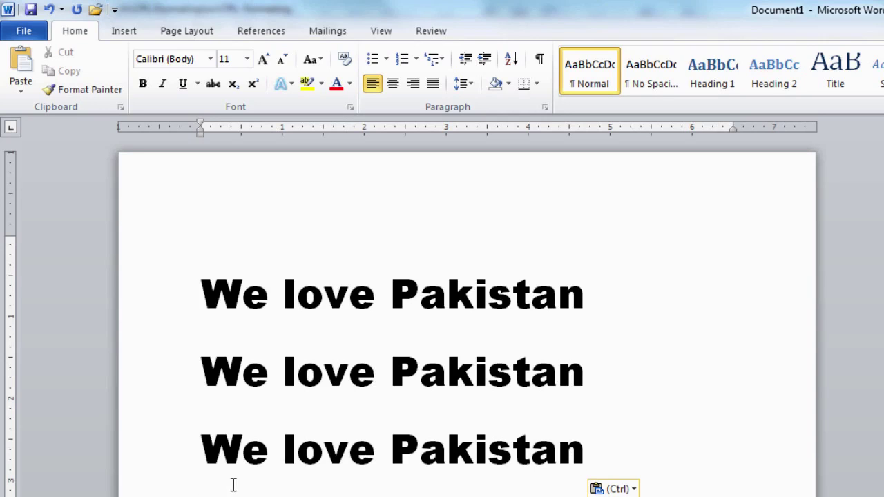
# Delete 'We' and 'love' from the third line so only Pakistan remains, then select it.
pyautogui.click(202, 451)
pyautogui.press('Delete')
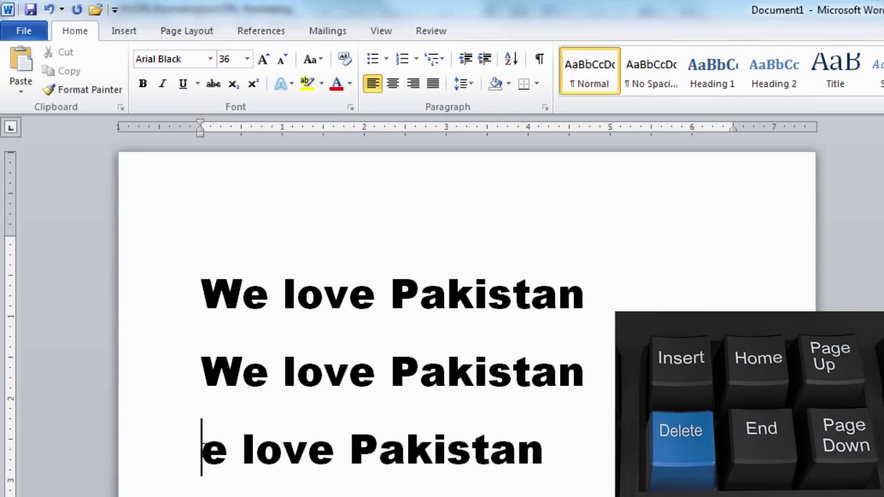
pyautogui.press('Delete')
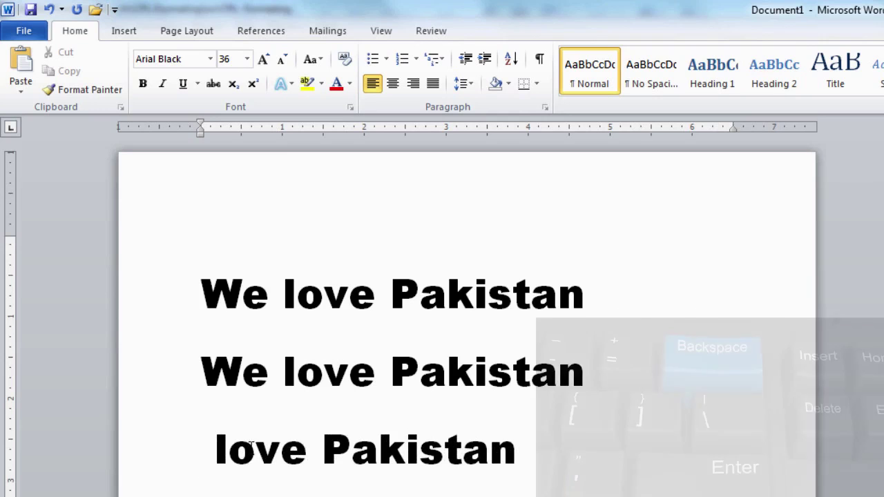
pyautogui.click(307, 454)
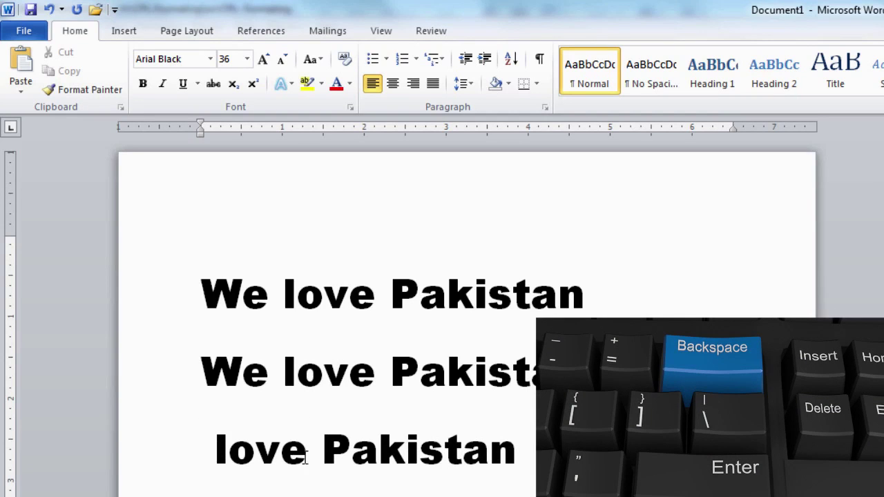
pyautogui.press('BackSpace')
pyautogui.press('BackSpace')
pyautogui.press('BackSpace')
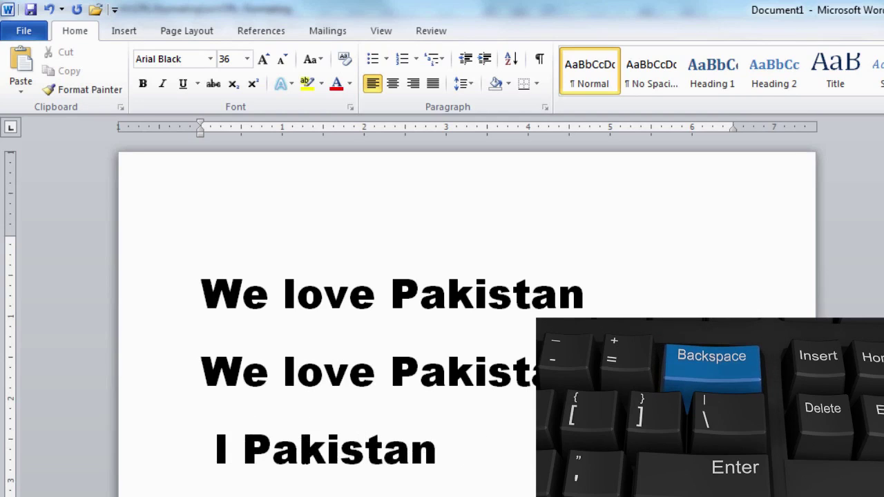
pyautogui.press('BackSpace')
pyautogui.moveTo(207, 448); pyautogui.dragTo(338, 455)
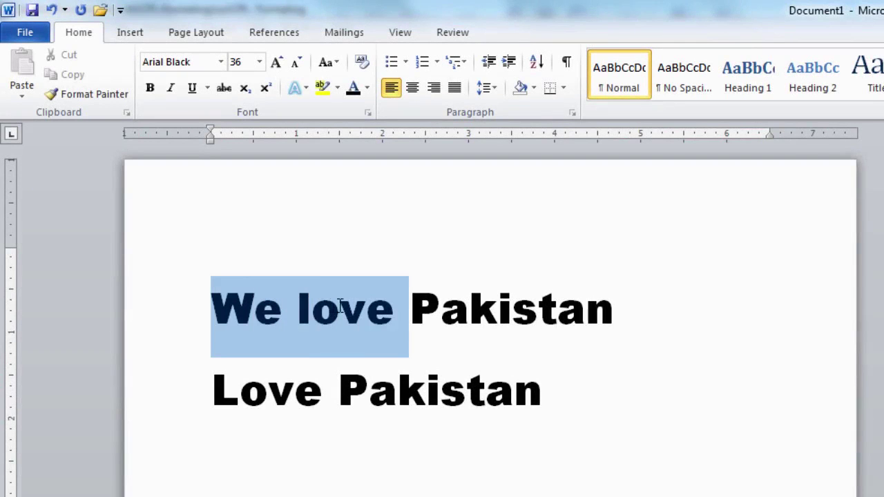
# Colour the 'We love Pakistan' line olive green from the Font Color theme palette.
pyautogui.moveTo(254, 314); pyautogui.dragTo(479, 317)
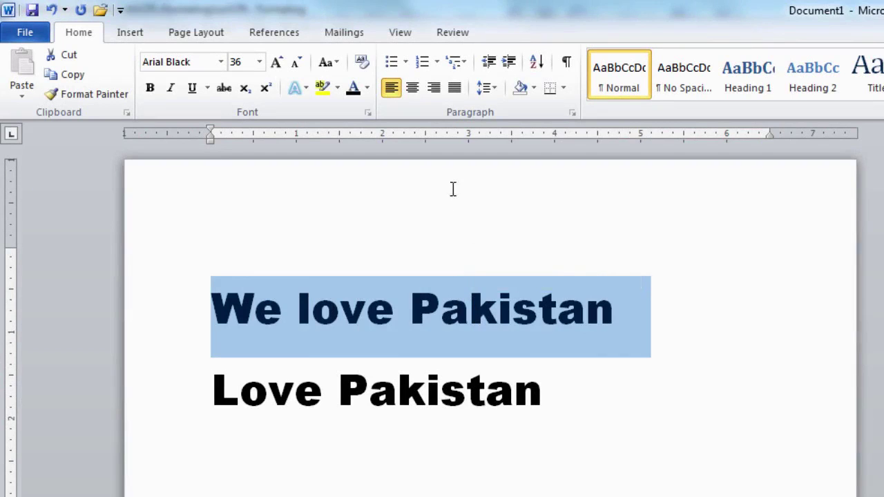
pyautogui.click(368, 89)
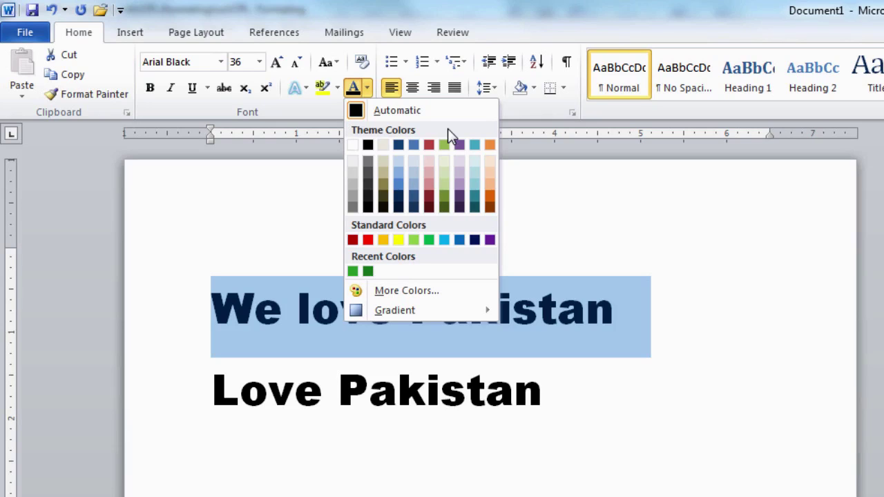
pyautogui.click(444, 198)
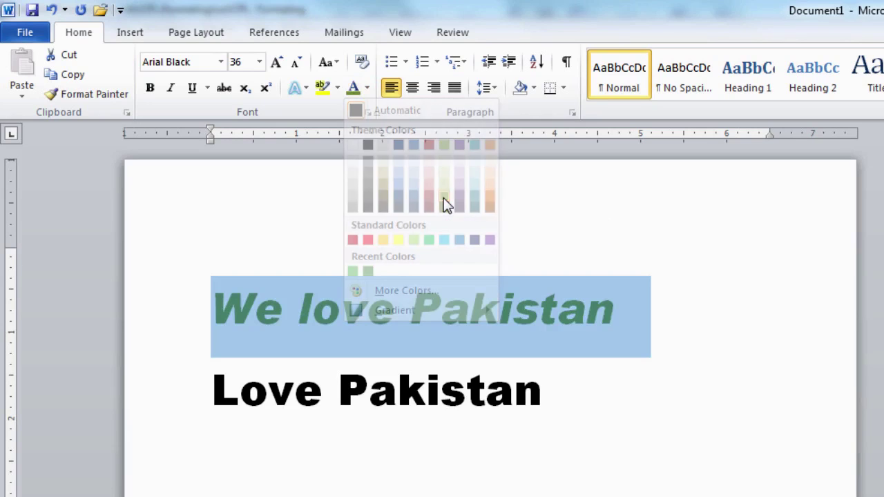
pyautogui.click(206, 309)
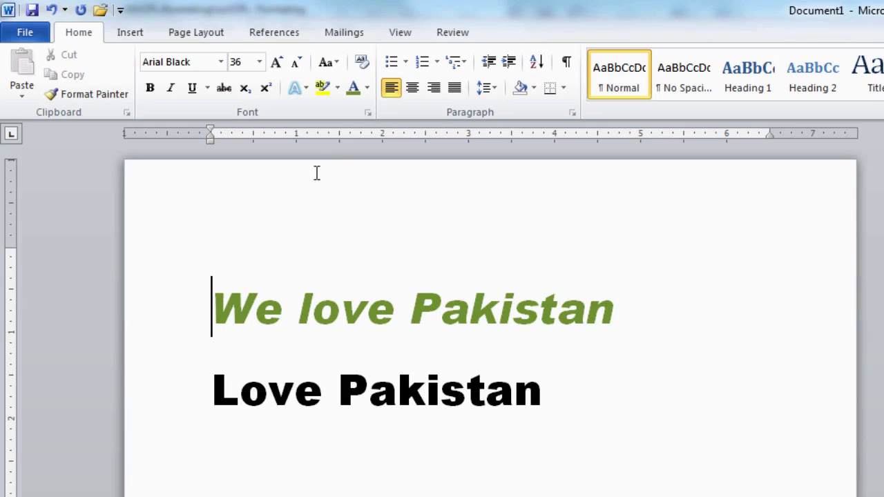
pyautogui.click(368, 91)
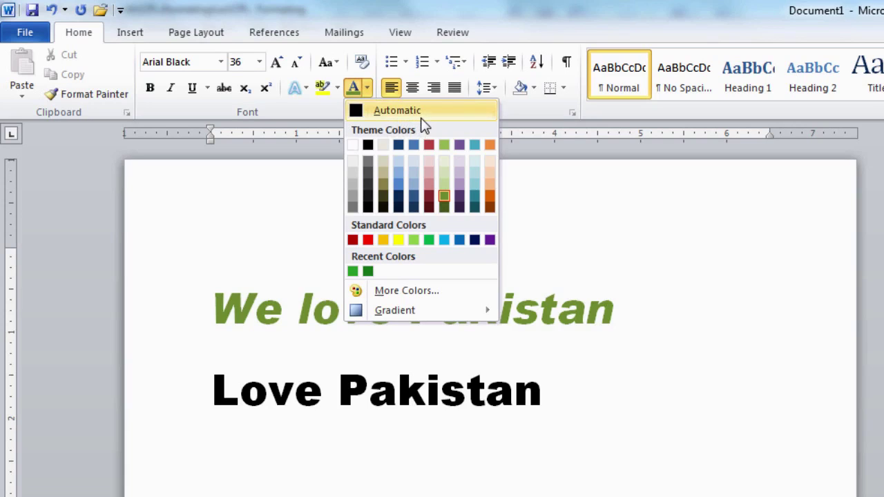
pyautogui.click(541, 223)
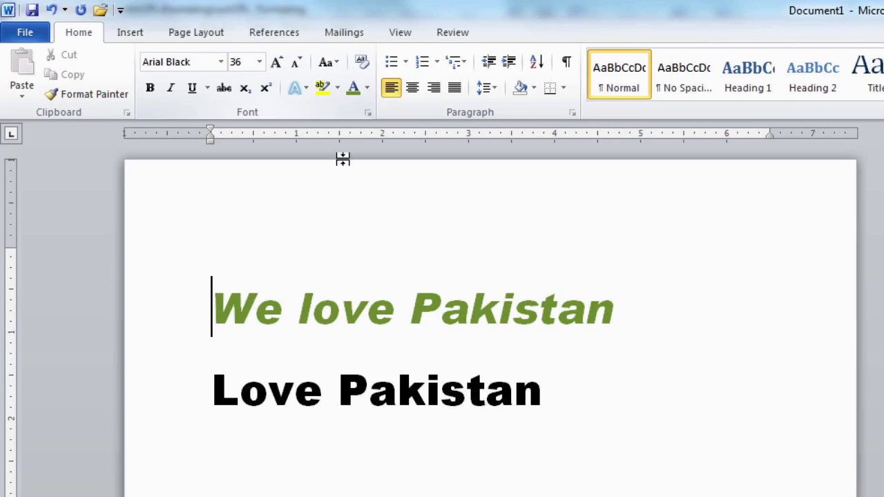
# Apply the same last-used olive green to the 'Love Pakistan' line.
pyautogui.moveTo(212, 388); pyautogui.dragTo(552, 390)
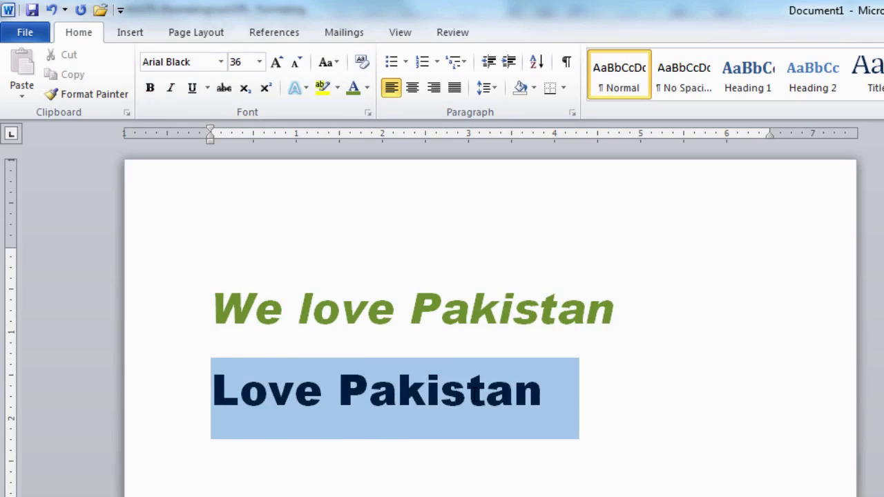
pyautogui.click(354, 96)
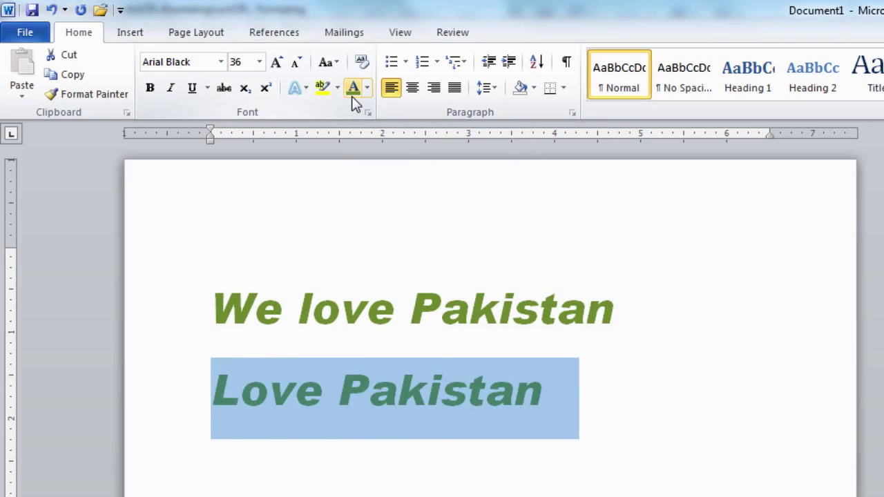
pyautogui.click(211, 310)
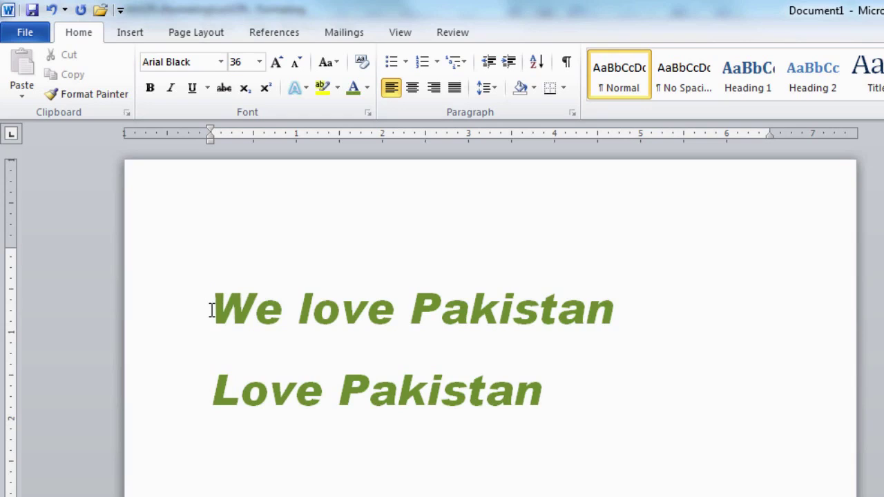
pyautogui.moveTo(213, 306); pyautogui.dragTo(488, 307)
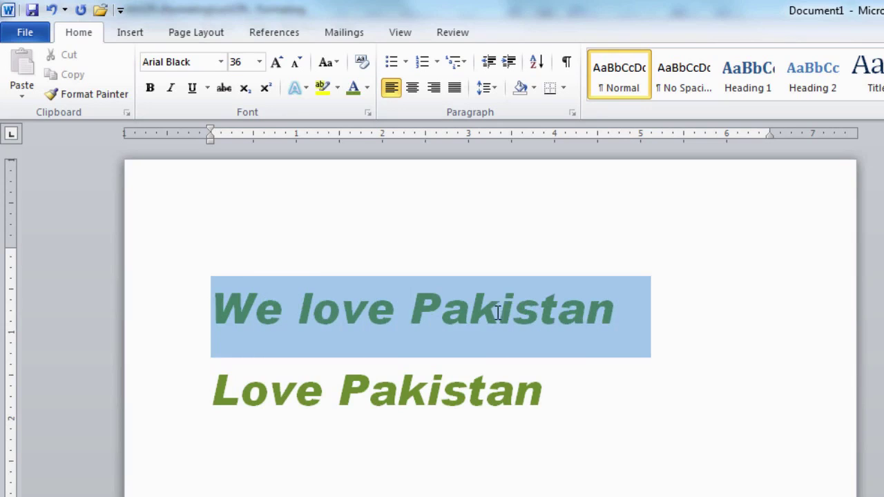
pyautogui.click(369, 92)
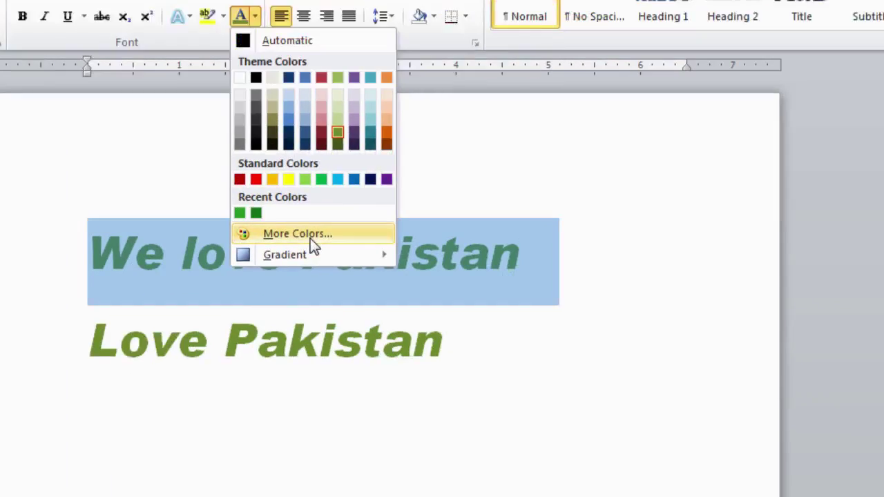
# Recolour 'We love Pakistan' with a custom spectrum green from More Colors, lowering its luminance.
pyautogui.click(414, 291)
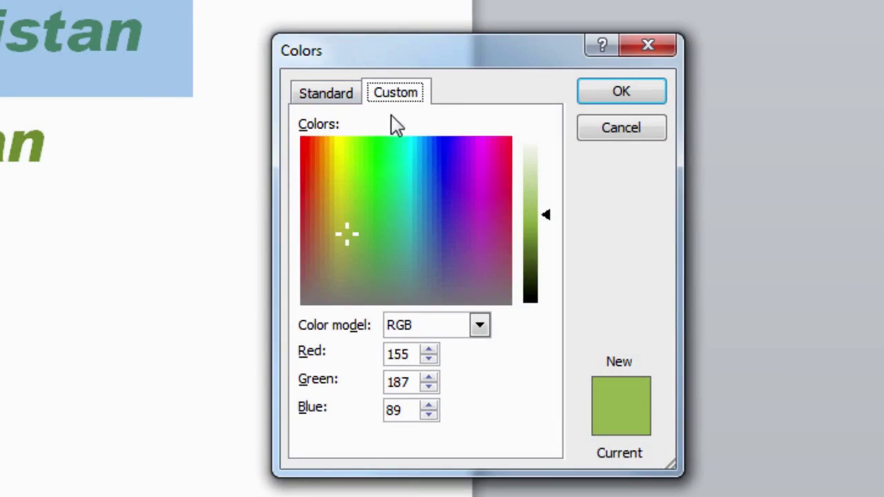
pyautogui.moveTo(353, 236)
pyautogui.mouseDown()
pyautogui.moveTo(378, 220)
pyautogui.moveTo(369, 208)
pyautogui.mouseUp()
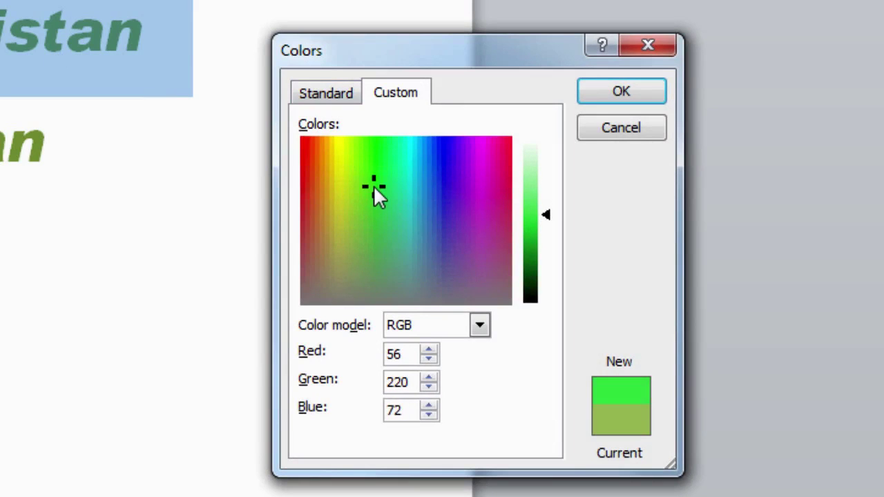
pyautogui.moveTo(546, 216); pyautogui.dragTo(545, 238)
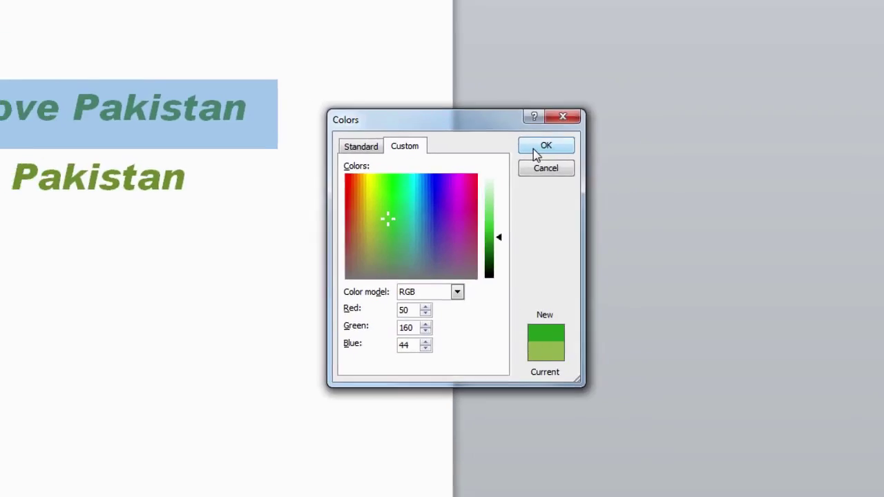
pyautogui.click(539, 146)
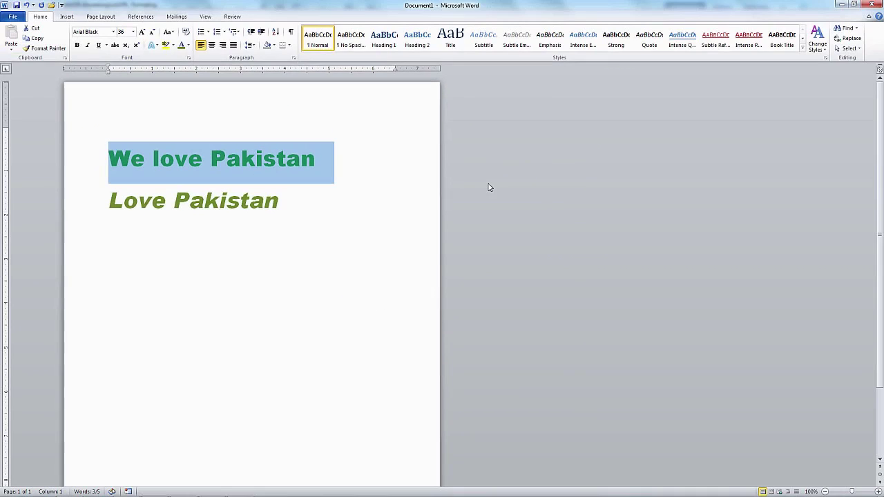
pyautogui.click(109, 161)
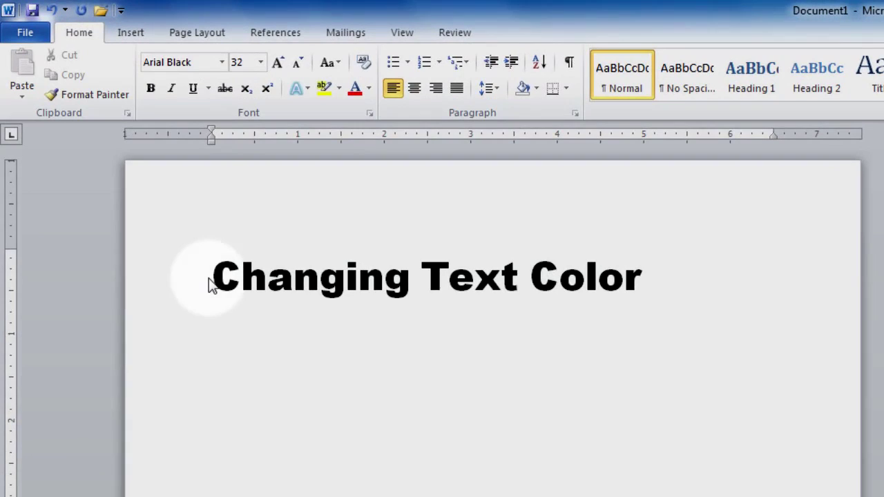
# Select the whole 'Changing Text Color' title and copy it to the clipboard.
pyautogui.click(206, 286)
pyautogui.moveTo(206, 288); pyautogui.dragTo(635, 286)
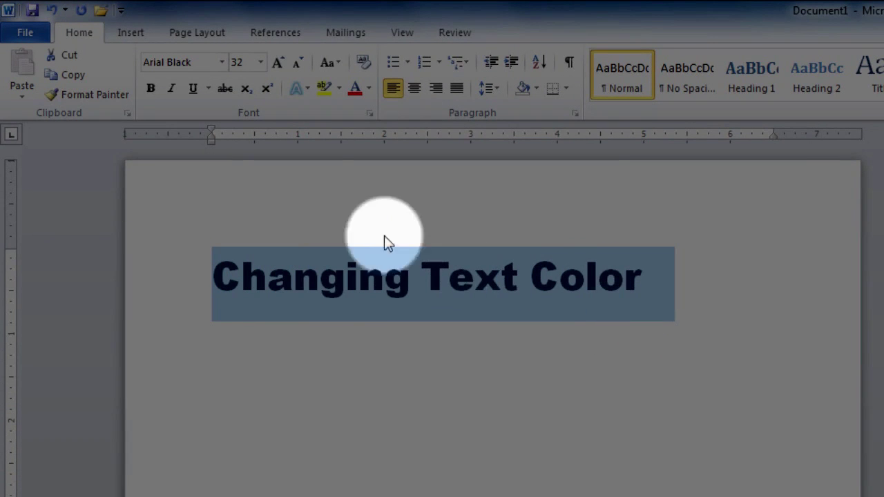
pyautogui.click(69, 77)
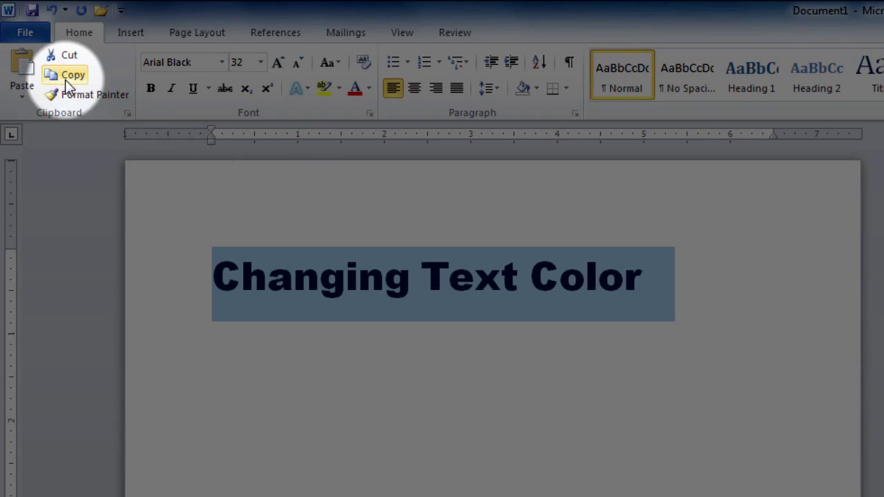
pyautogui.click(211, 276)
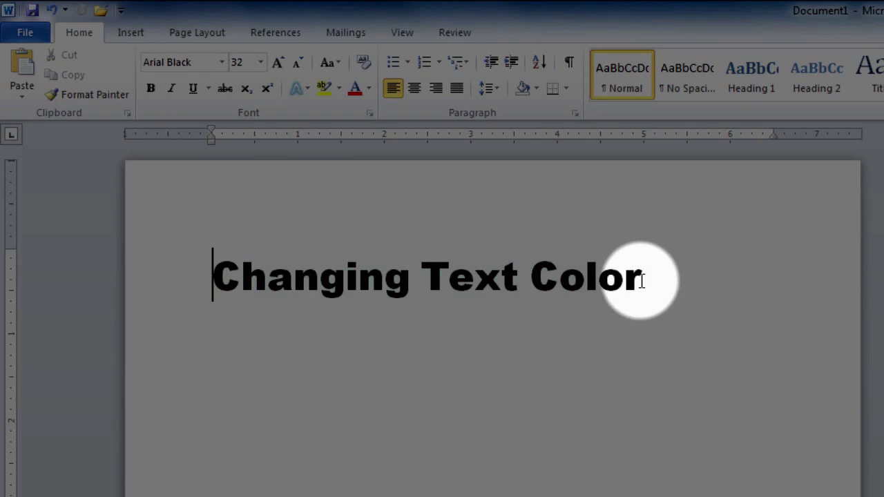
# Paste a second 'Changing Text Color' heading on a new line below the original.
pyautogui.click(640, 278)
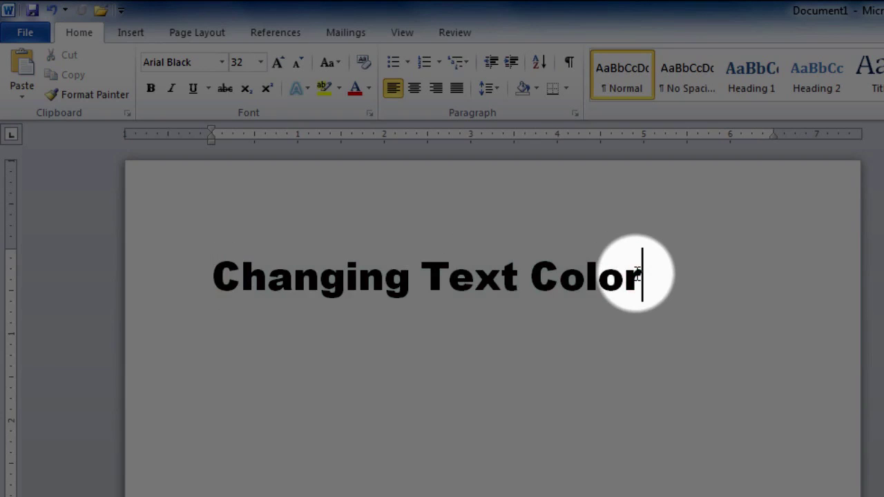
pyautogui.press('Return')
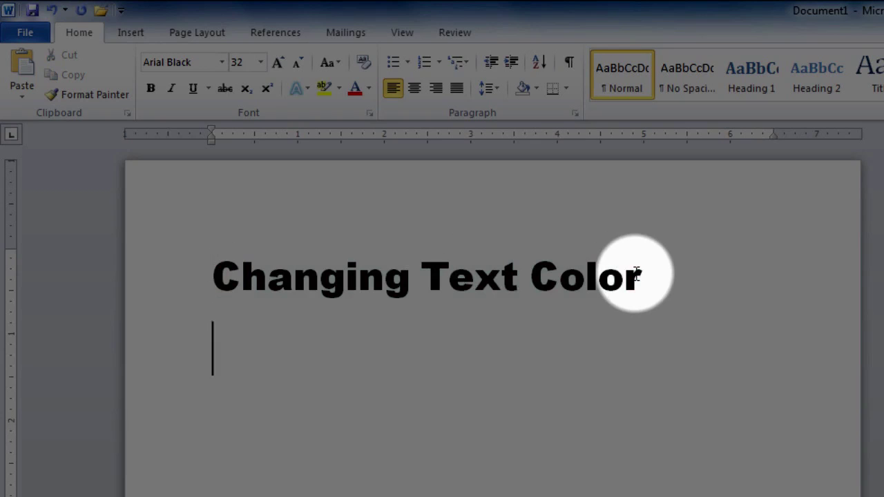
pyautogui.click(22, 91)
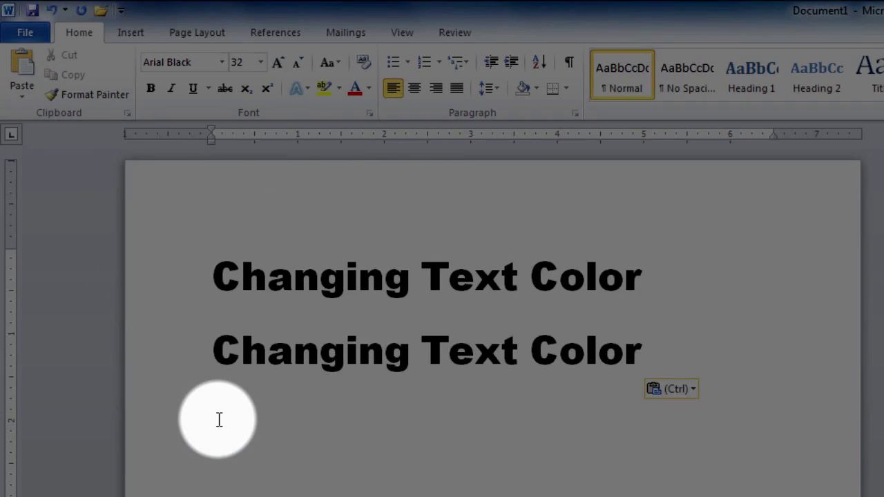
pyautogui.click(219, 420)
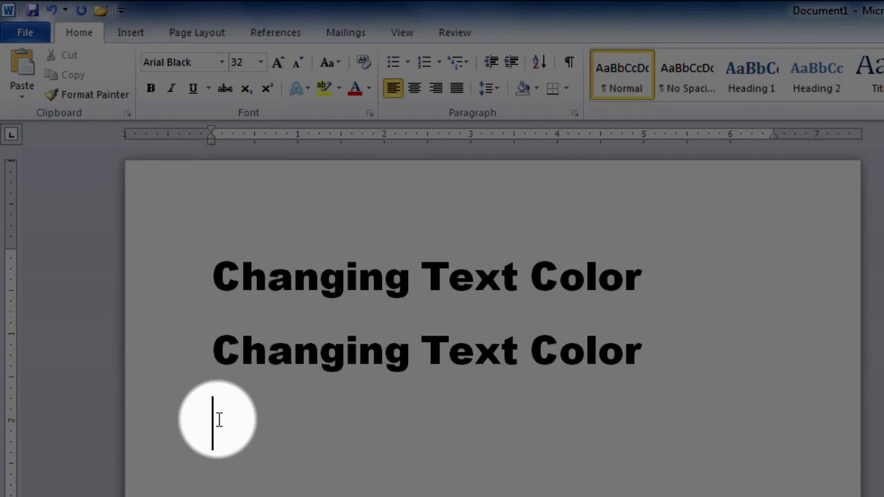
pyautogui.click(214, 347)
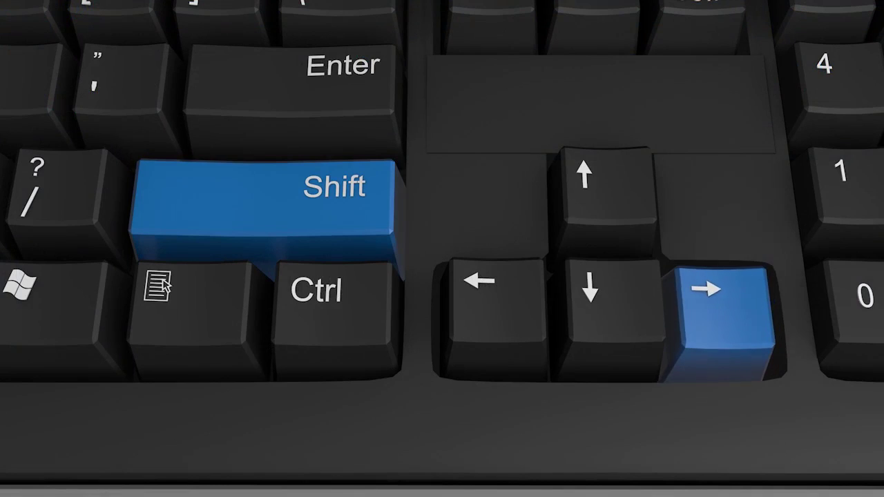
# Select the full pasted 'Changing Text Color' line using Shift+Right.
pyautogui.hotkey('shift', 'Right')
pyautogui.hotkey('shift', 'Right')
pyautogui.hotkey('shift', 'Right')
pyautogui.hotkey('shift', 'Right')
pyautogui.hotkey('shift', 'Right')
pyautogui.hotkey('shift', 'Right')
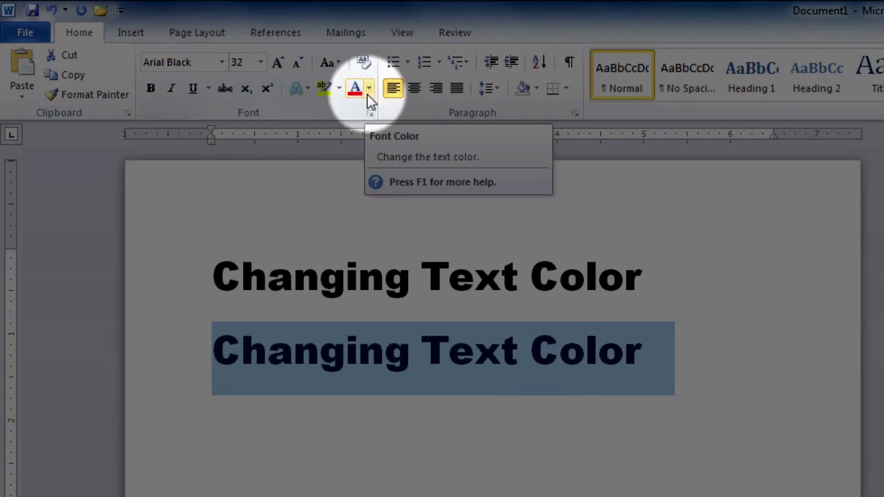
# Colour the pasted 'Changing Text Color' heading with the red standard colour.
pyautogui.click(369, 96)
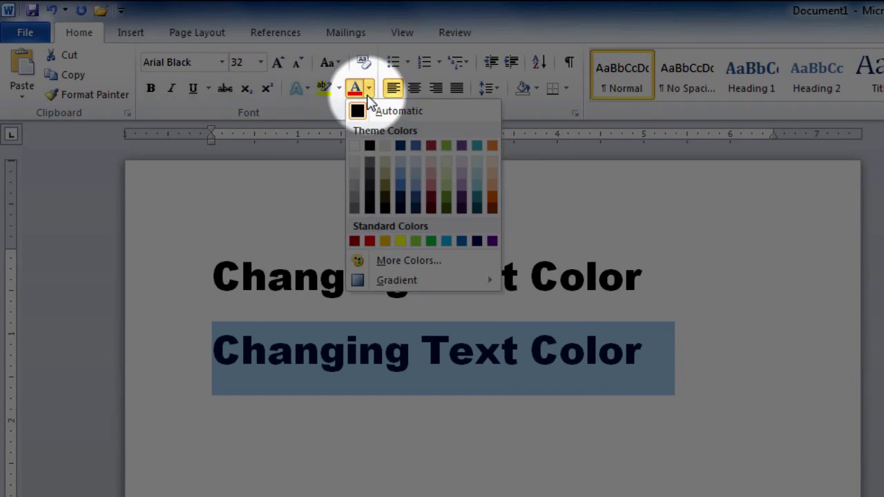
pyautogui.click(369, 241)
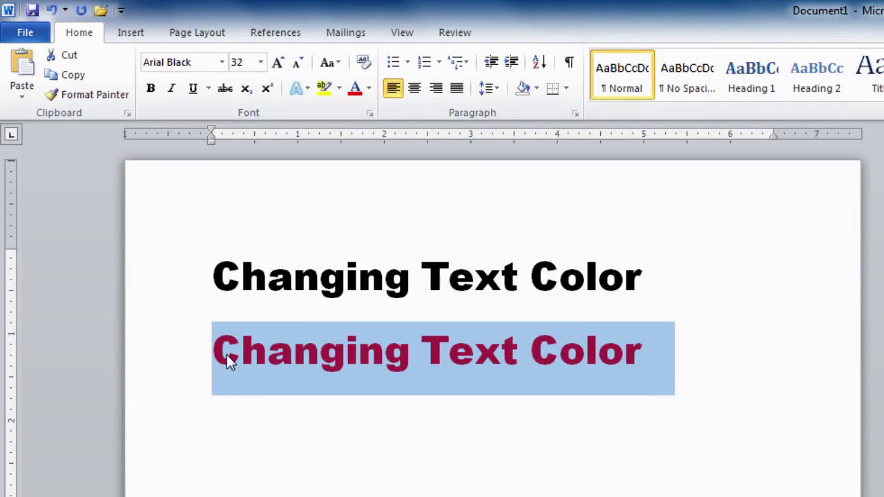
pyautogui.click(213, 360)
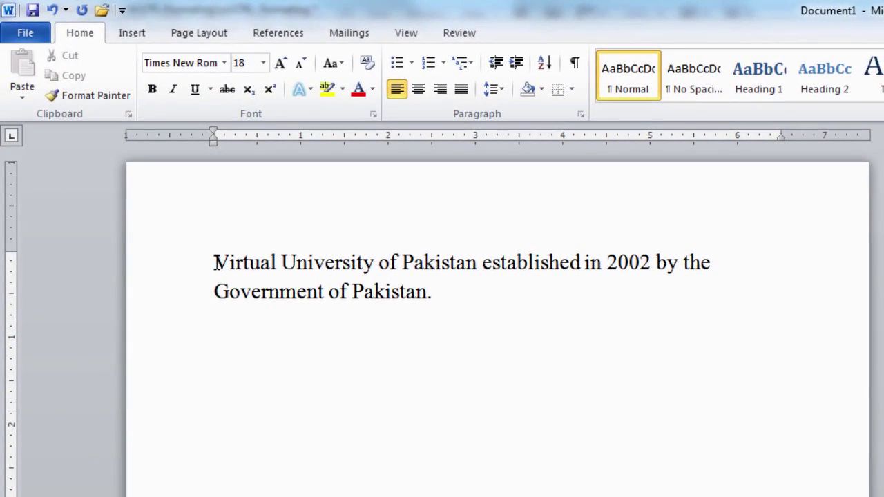
# Cycle the Virtual University sentence through right, centre, left and justified alignment.
pyautogui.moveTo(215, 264); pyautogui.dragTo(431, 297)
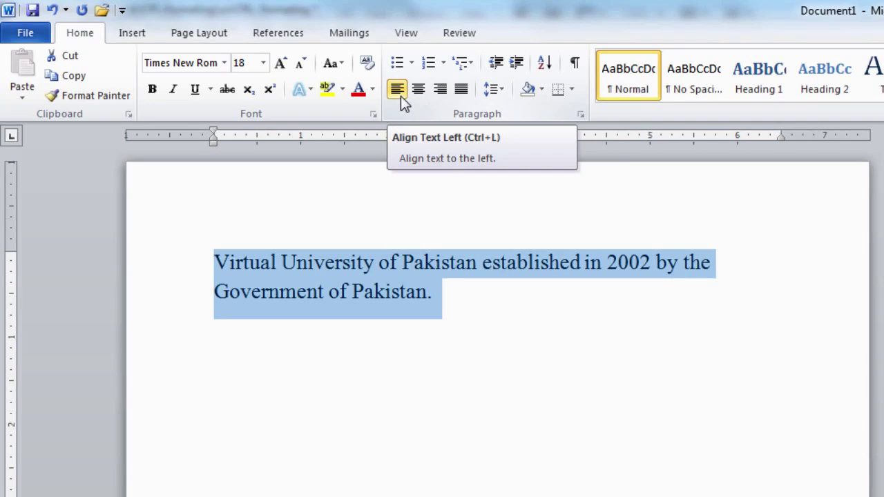
pyautogui.click(440, 90)
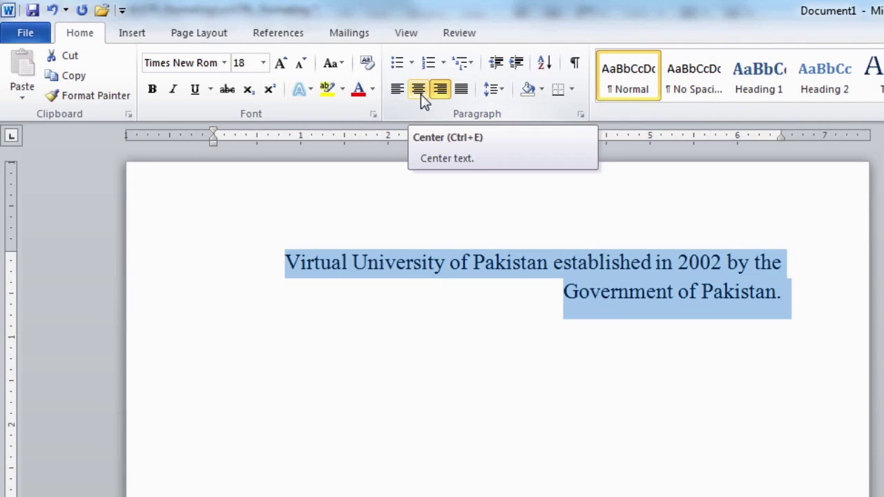
pyautogui.click(420, 90)
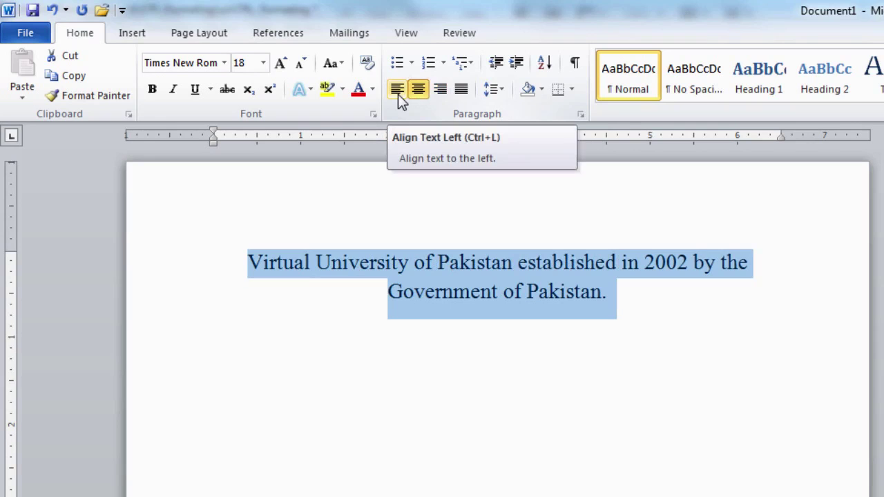
pyautogui.click(398, 94)
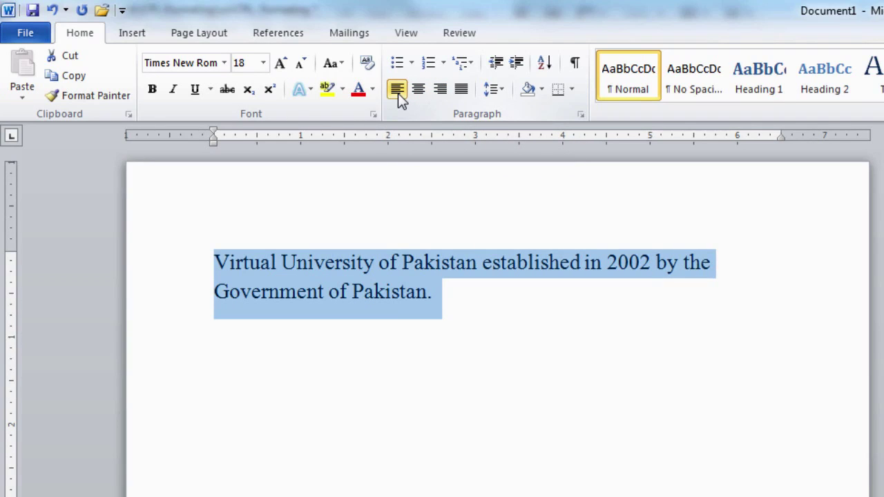
pyautogui.click(462, 90)
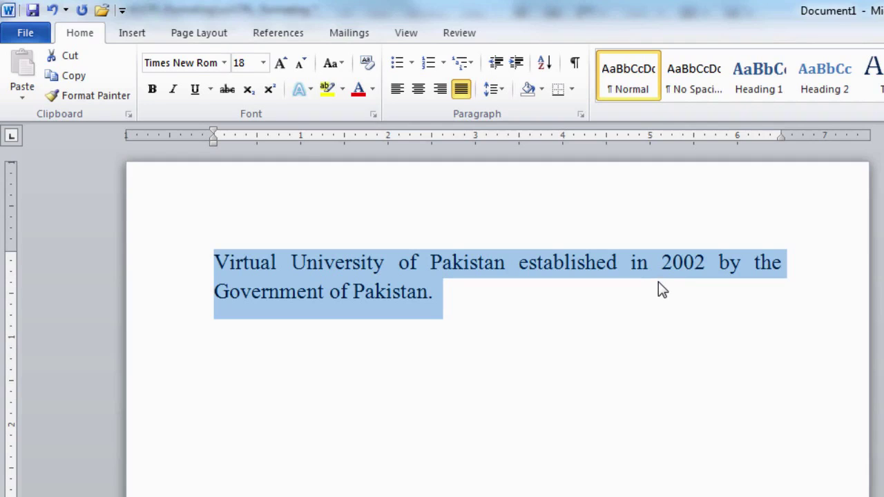
pyautogui.click(660, 287)
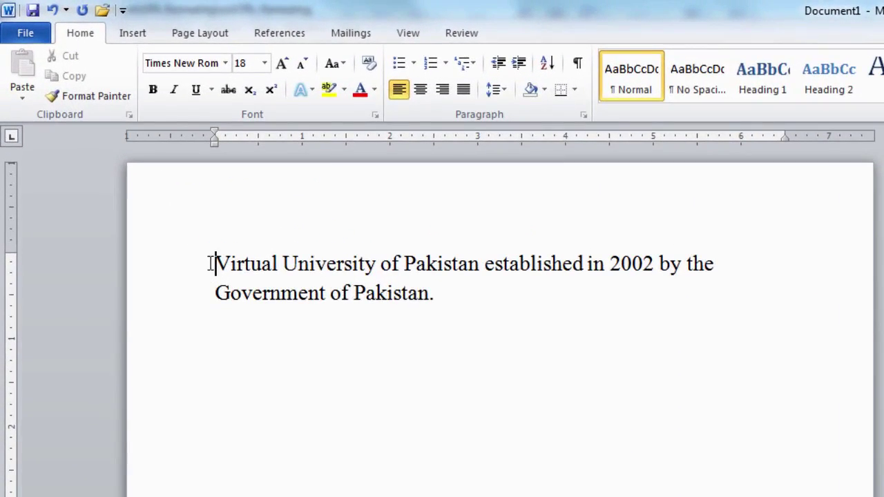
pyautogui.moveTo(211, 264); pyautogui.dragTo(376, 264)
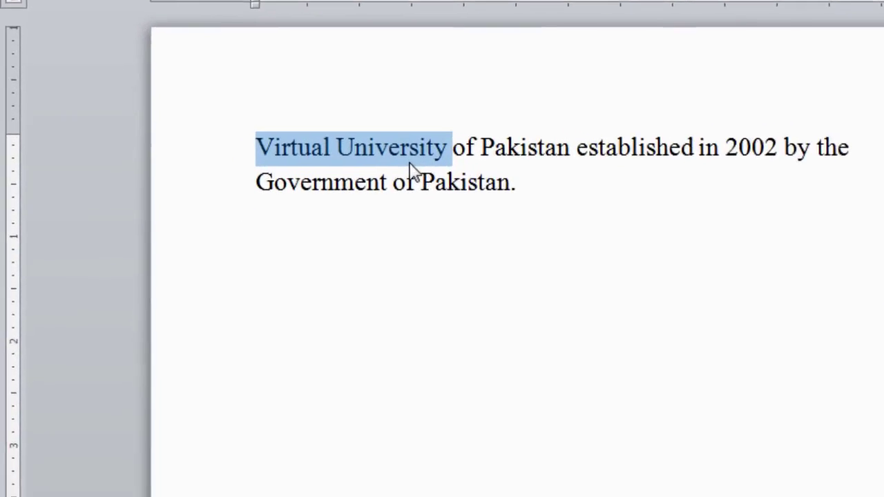
pyautogui.rightClick(346, 278)
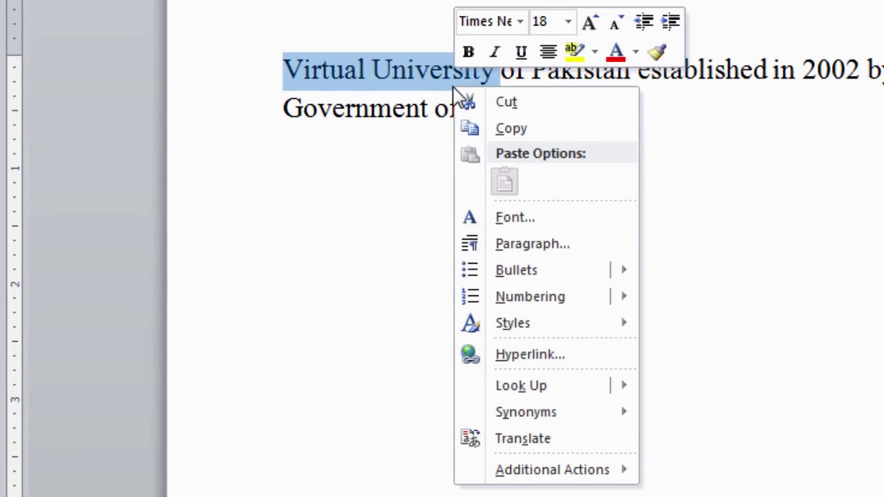
pyautogui.click(527, 360)
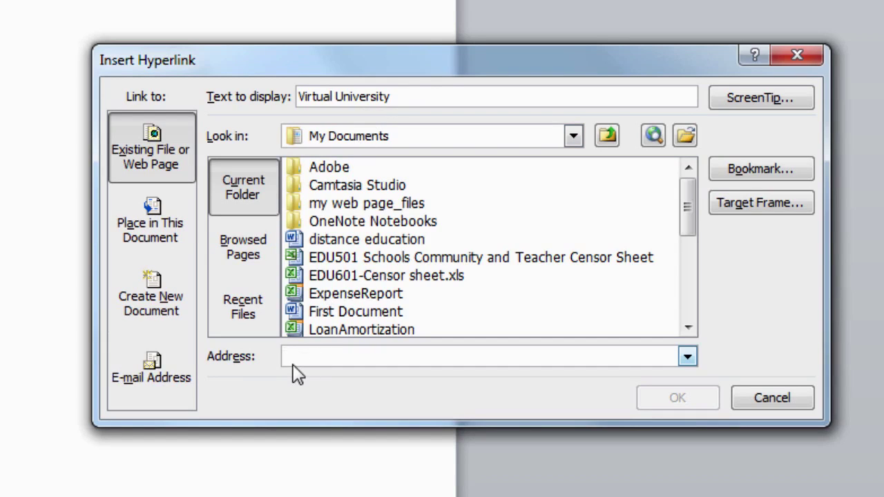
pyautogui.write('www.vu.edu.pk')
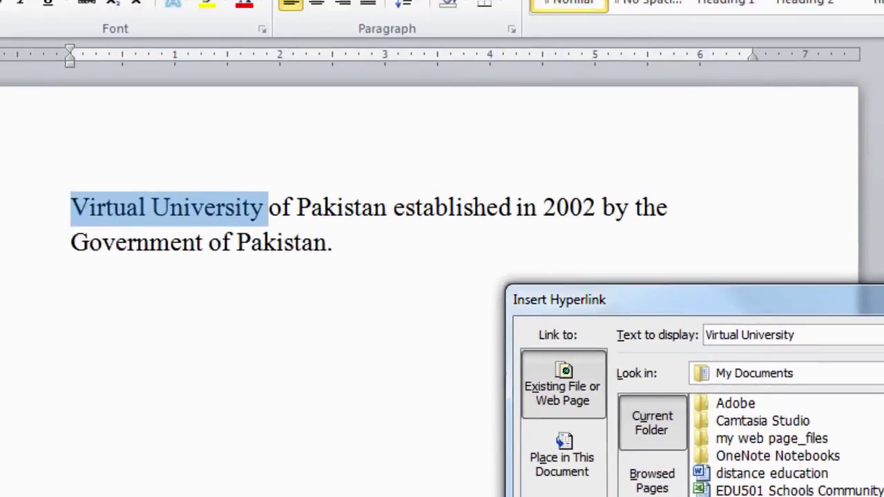
pyautogui.press('Return')
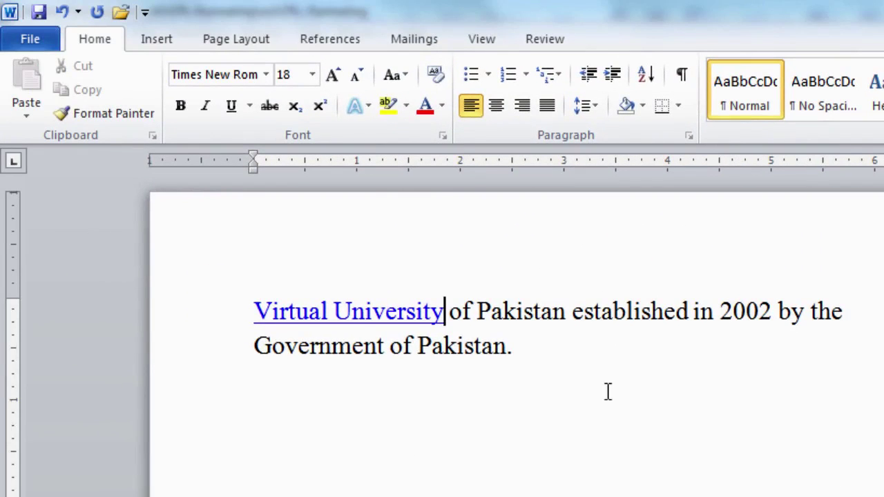
# Follow the Virtual University link to the website, then type the university's admissions e-mail address.
pyautogui.moveTo(358, 330)
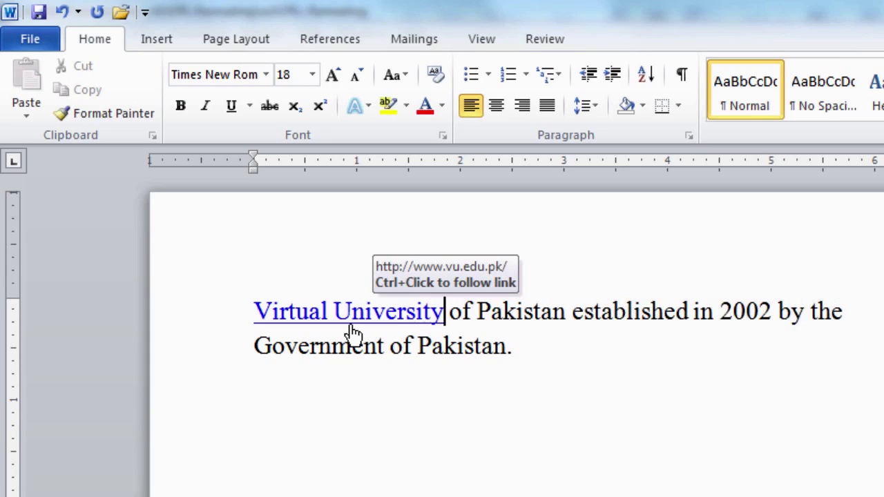
pyautogui.keyDown('ctrl'); pyautogui.click(351, 324); pyautogui.keyUp('ctrl')
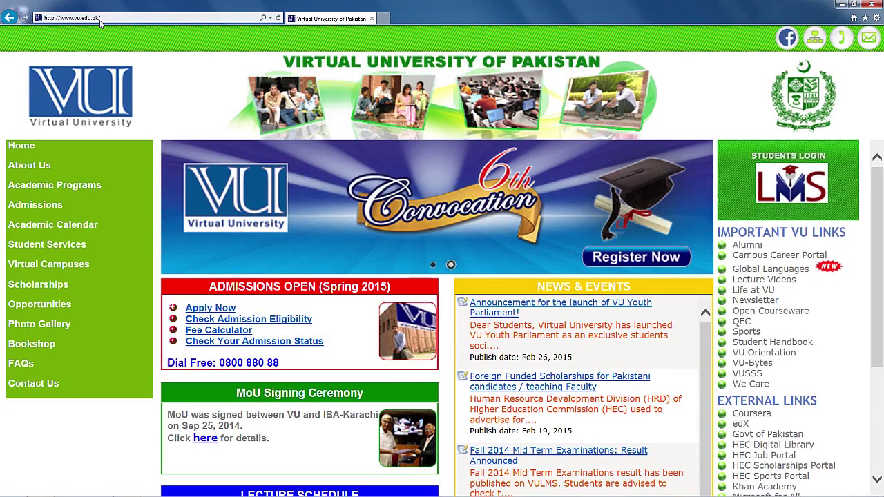
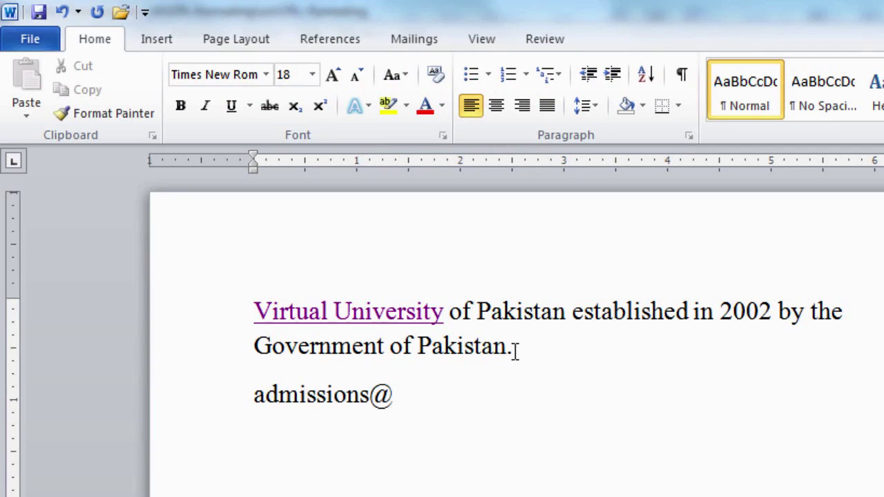
# Finish the admissions e-mail address line so Word turns it into a blue hyperlink.
pyautogui.press('Return')
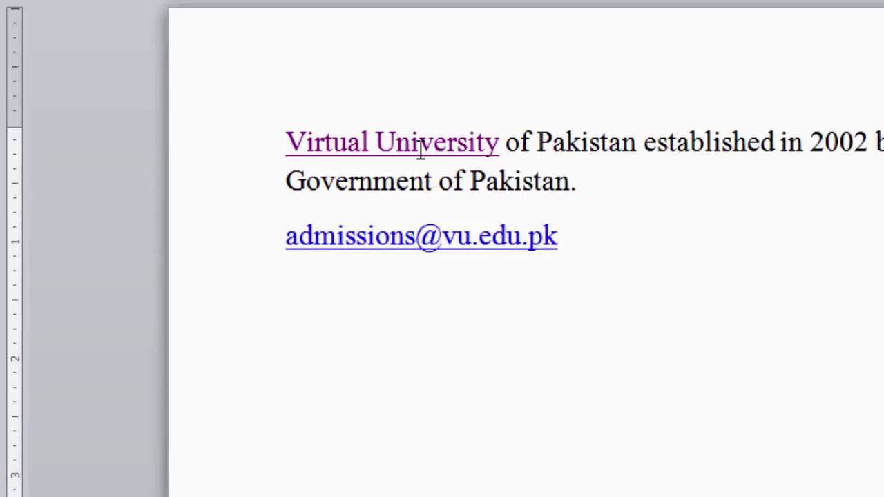
# Open Edit Hyperlink on the Virtual University link to view its settings.
pyautogui.rightClick(377, 311)
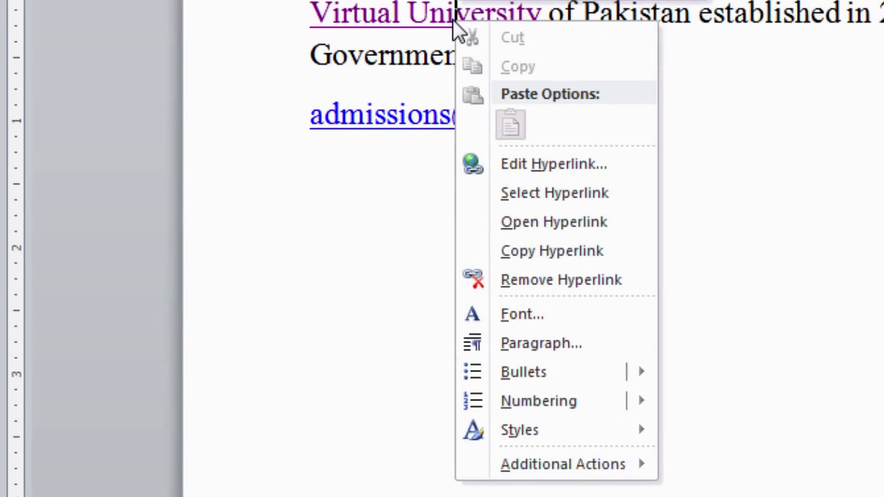
pyautogui.click(536, 168)
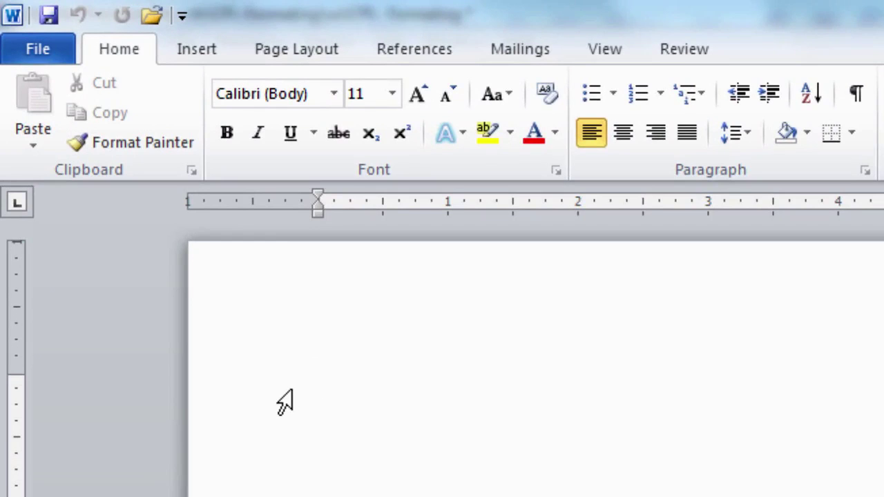
# Type 'Higher Education Commission' and select that line.
pyautogui.write('Higher Educa')
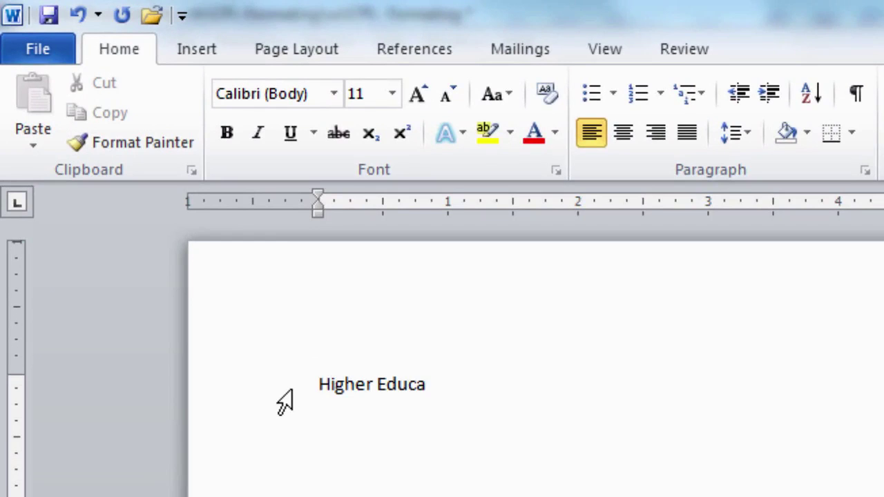
pyautogui.write('tion Commission')
pyautogui.click(317, 384)
pyautogui.moveTo(318, 384); pyautogui.dragTo(509, 383)
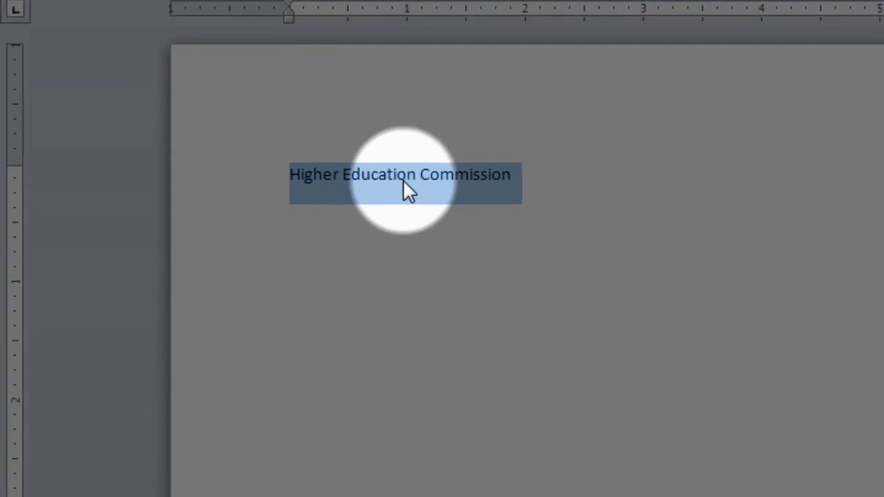
pyautogui.rightClick(404, 181)
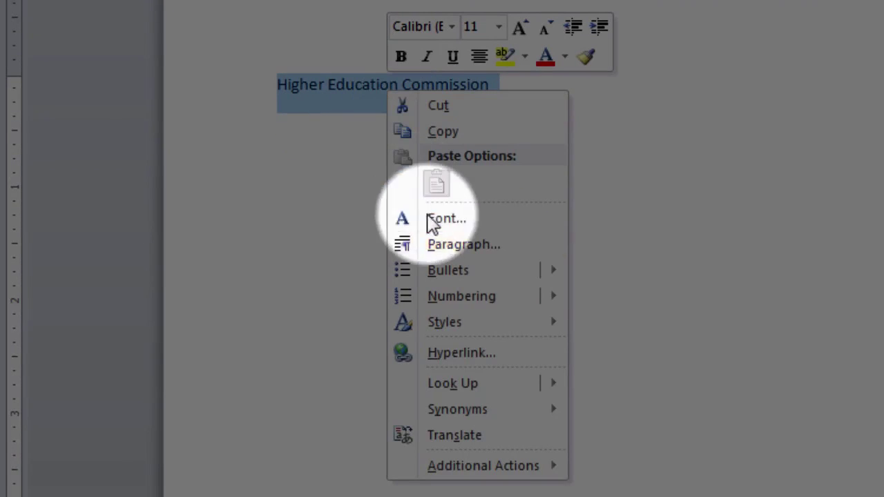
pyautogui.click(459, 356)
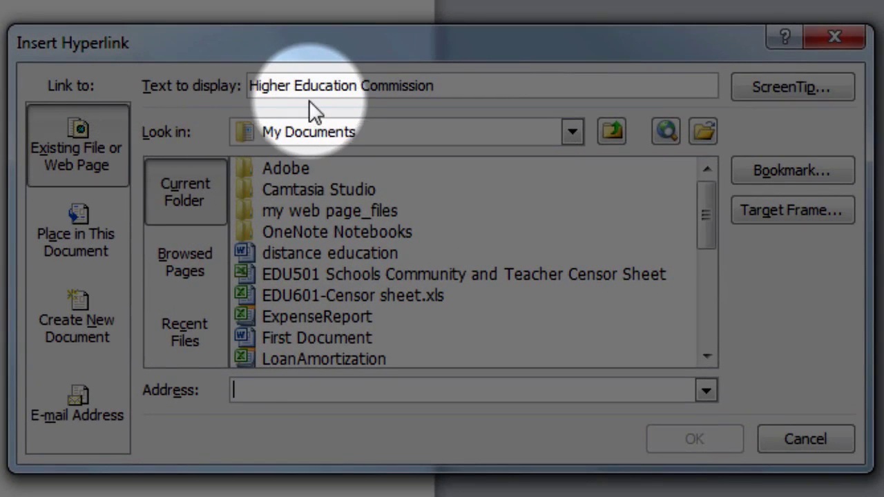
pyautogui.click(270, 96)
pyautogui.write('HEC')
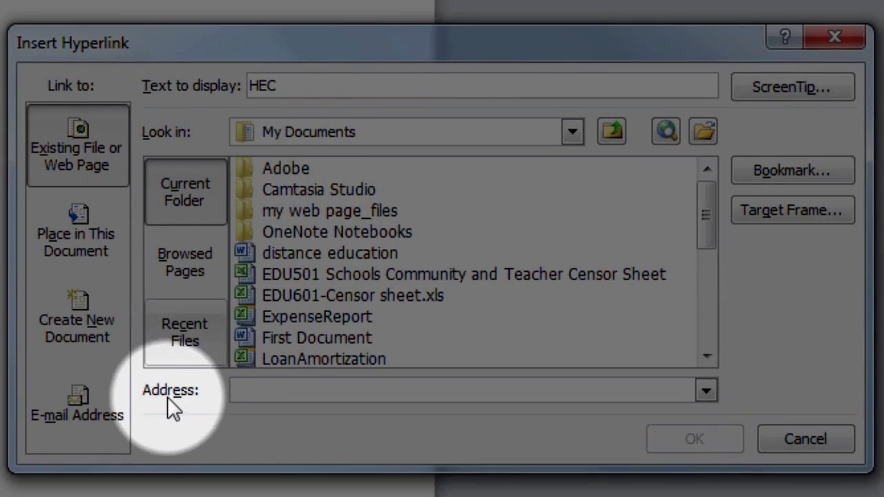
pyautogui.click(243, 391)
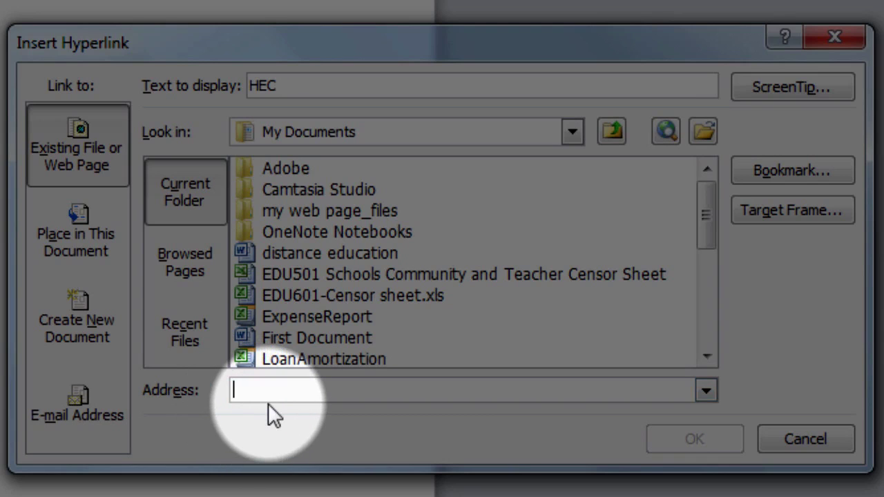
pyautogui.write('www')
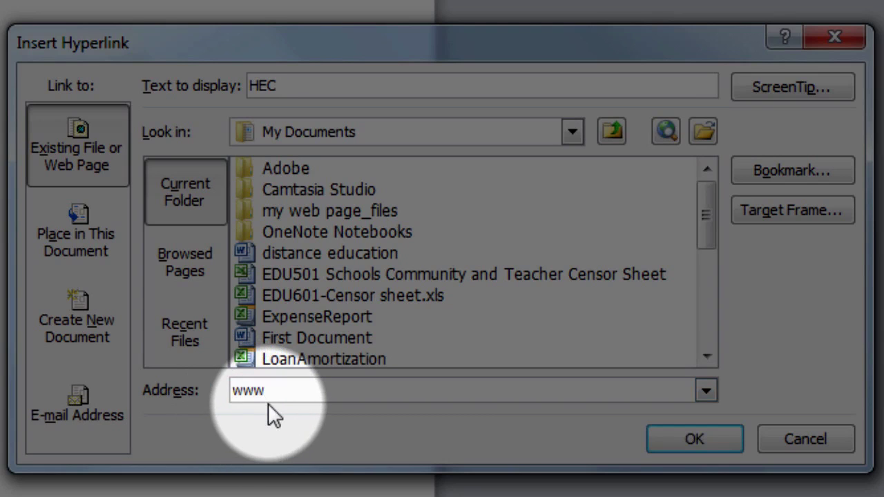
pyautogui.write('.hec.gov.pk')
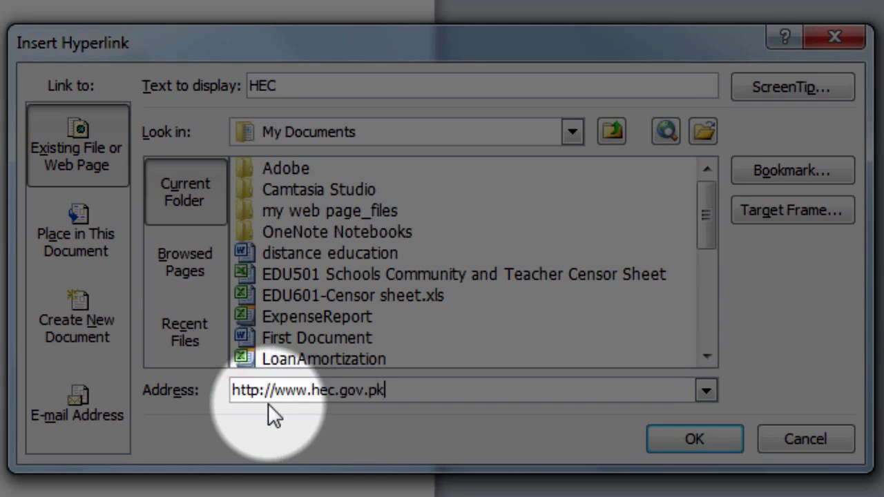
pyautogui.click(702, 448)
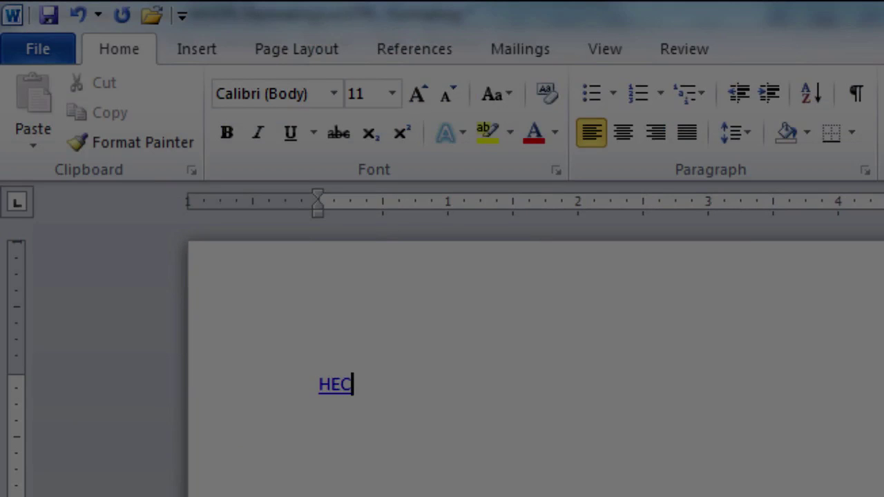
pyautogui.moveTo(338, 401)
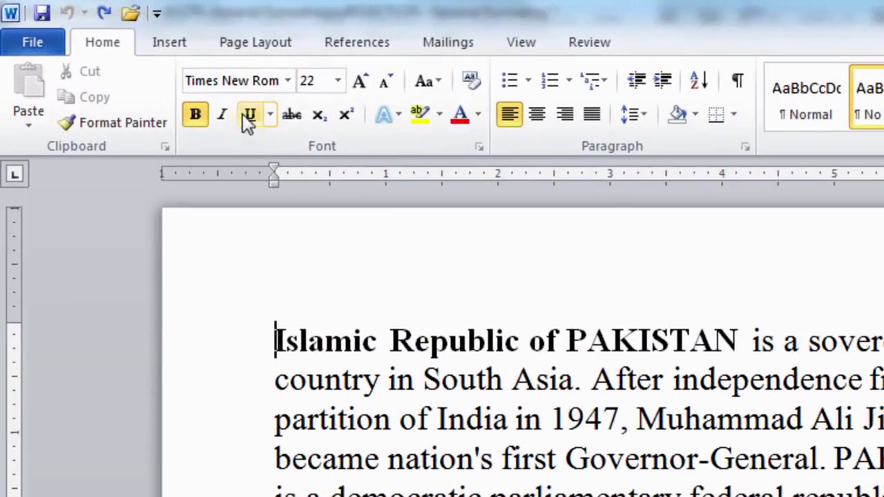
# Open Borders and Shading at its Page Border settings from Page Layout.
pyautogui.click(250, 54)
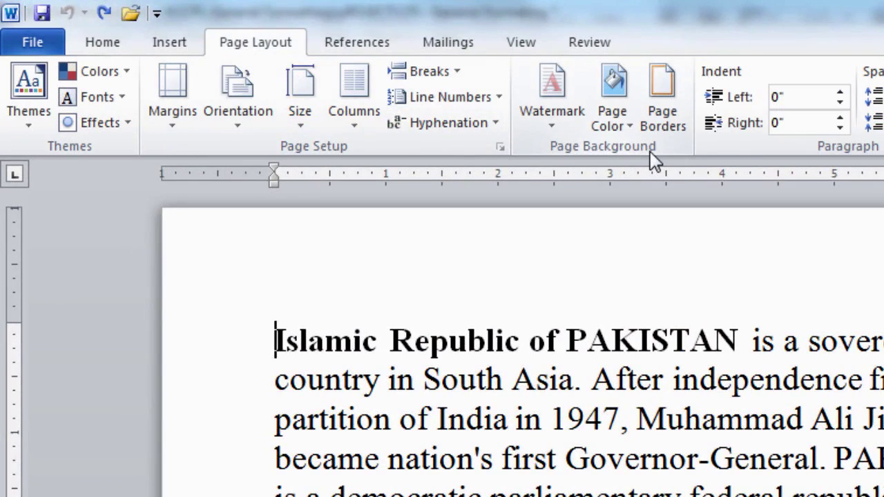
pyautogui.click(662, 117)
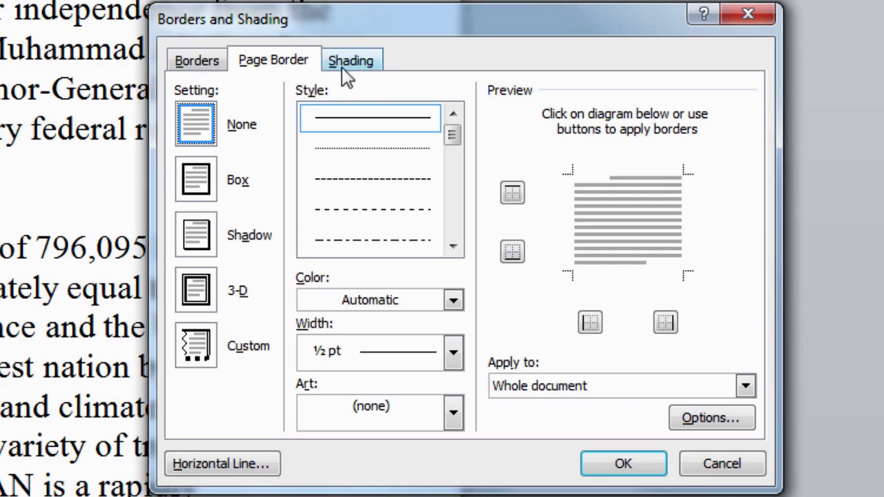
# Browse the Borders, Page Border and Shading tabs, ending on the Borders tab.
pyautogui.click(207, 63)
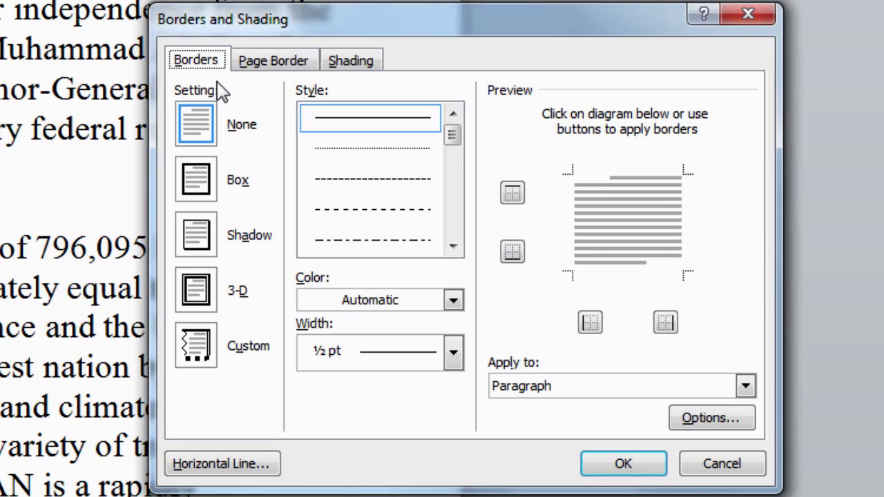
pyautogui.click(265, 69)
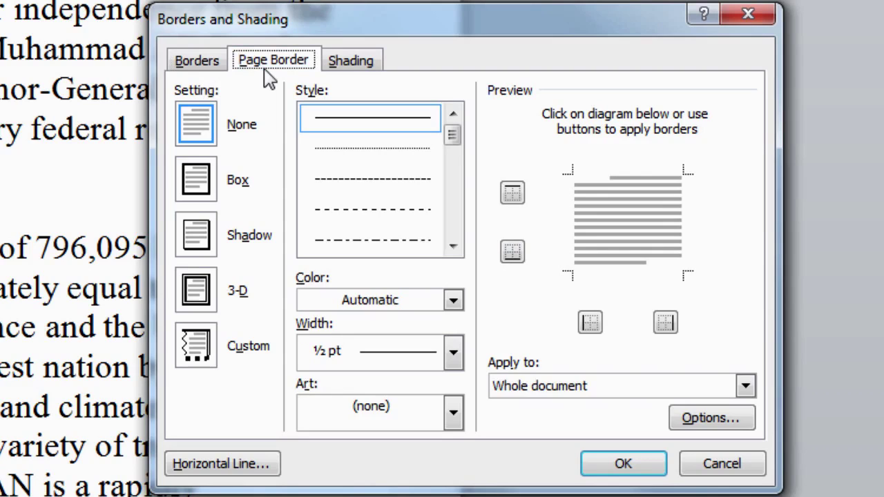
pyautogui.click(351, 75)
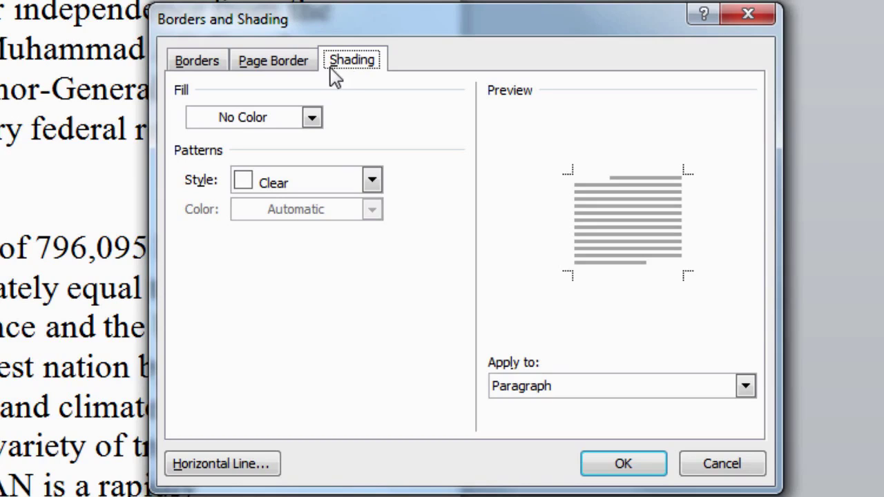
pyautogui.click(216, 76)
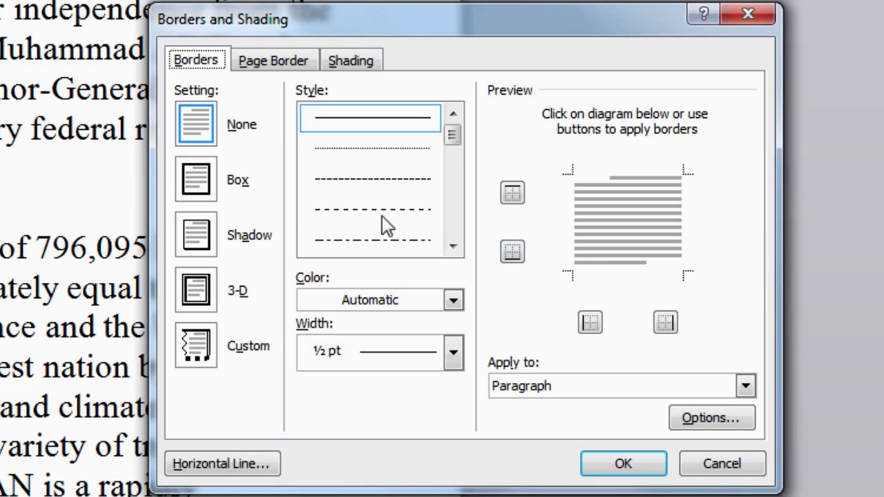
# Compare the Box, Shadow, 3-D and Custom border settings, settling on Shadow.
pyautogui.click(206, 190)
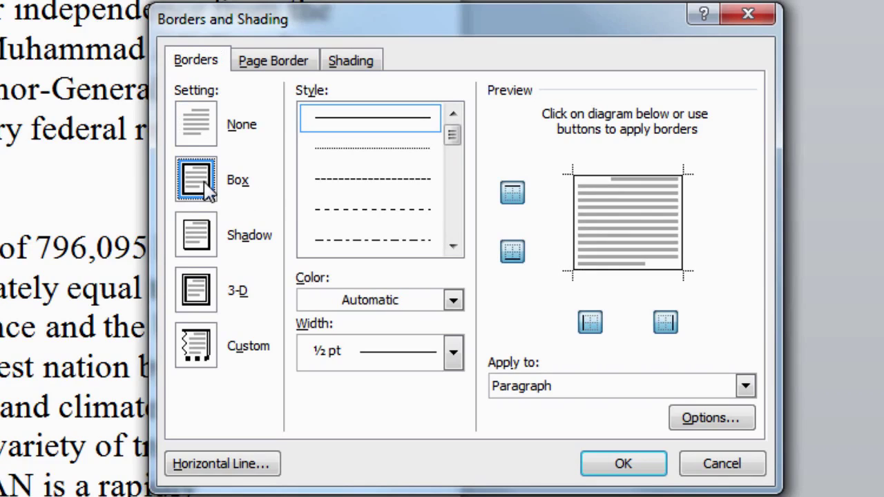
pyautogui.click(207, 252)
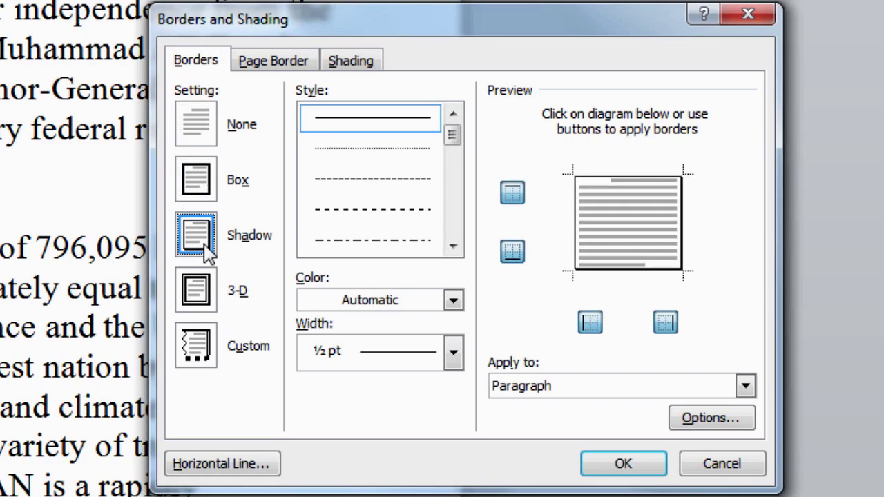
pyautogui.click(212, 307)
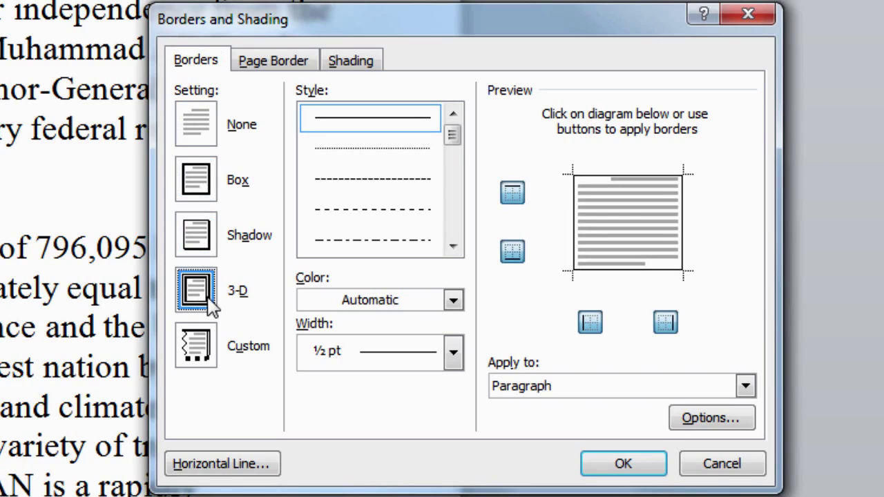
pyautogui.click(203, 345)
pyautogui.click(204, 304)
pyautogui.click(199, 242)
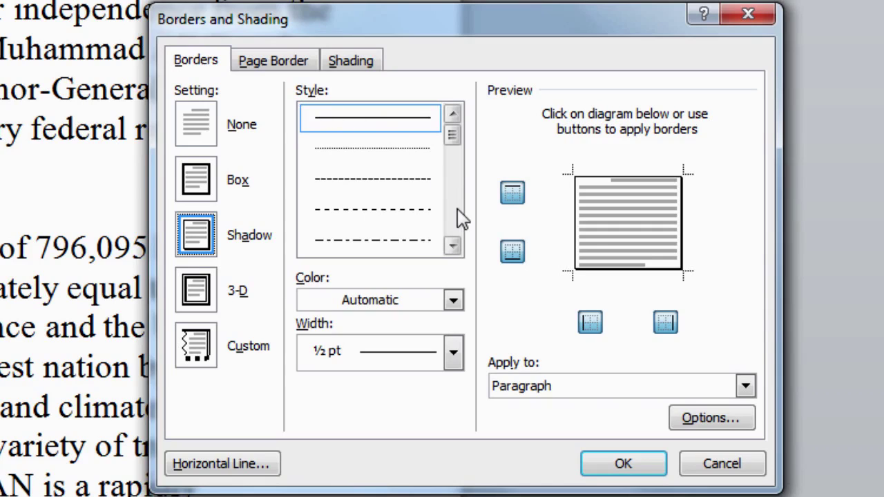
# Scroll the Style list and pick the plain solid line.
pyautogui.click(452, 246)
pyautogui.click(452, 246)
pyautogui.click(453, 246)
pyautogui.click(452, 246)
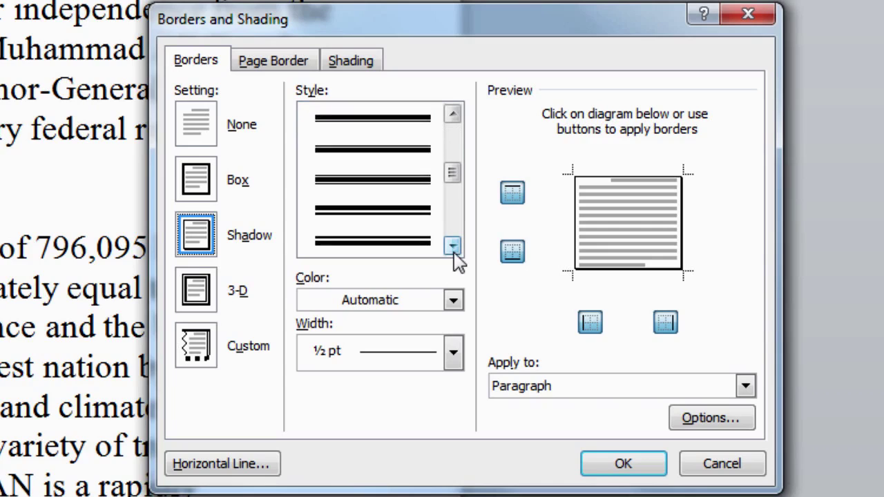
pyautogui.moveTo(452, 174); pyautogui.dragTo(458, 138)
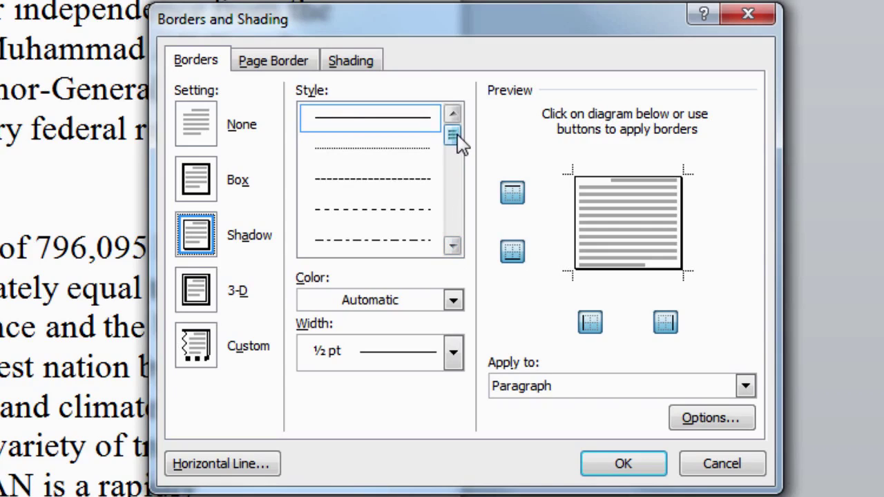
pyautogui.click(405, 128)
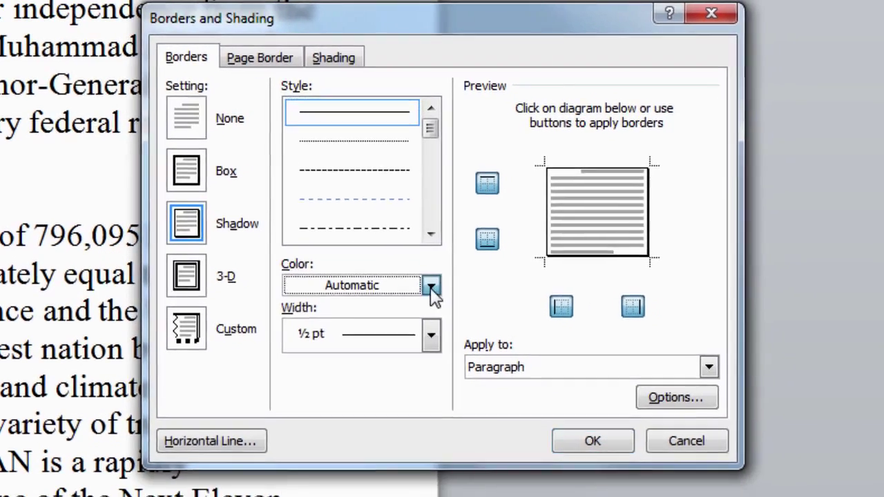
# Set the border colour to blue and width to 3 pt, then apply with OK.
pyautogui.click(452, 301)
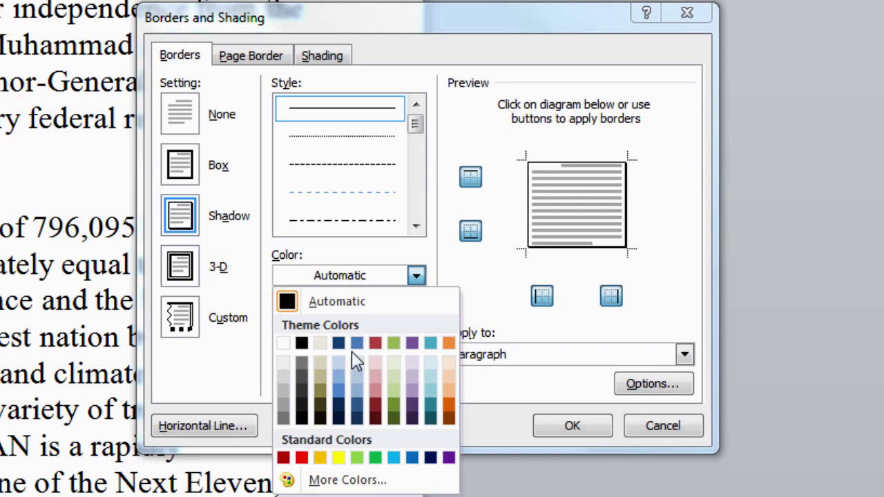
pyautogui.click(343, 392)
pyautogui.click(342, 393)
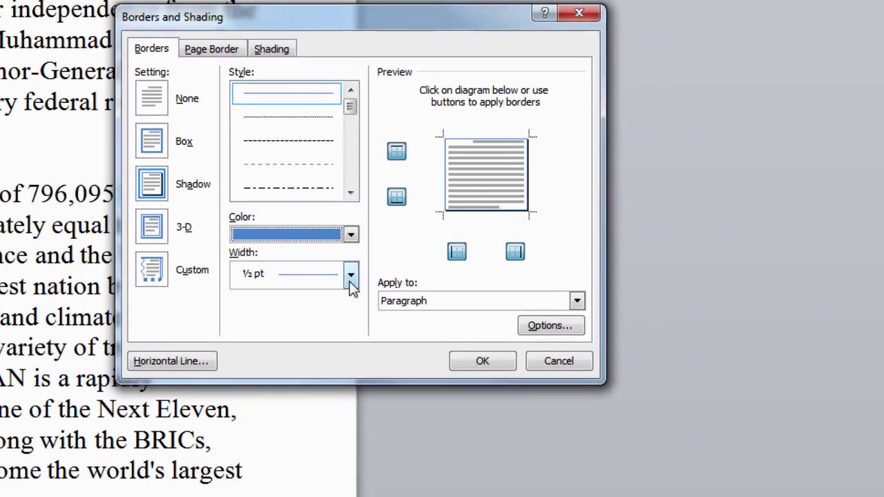
pyautogui.click(416, 325)
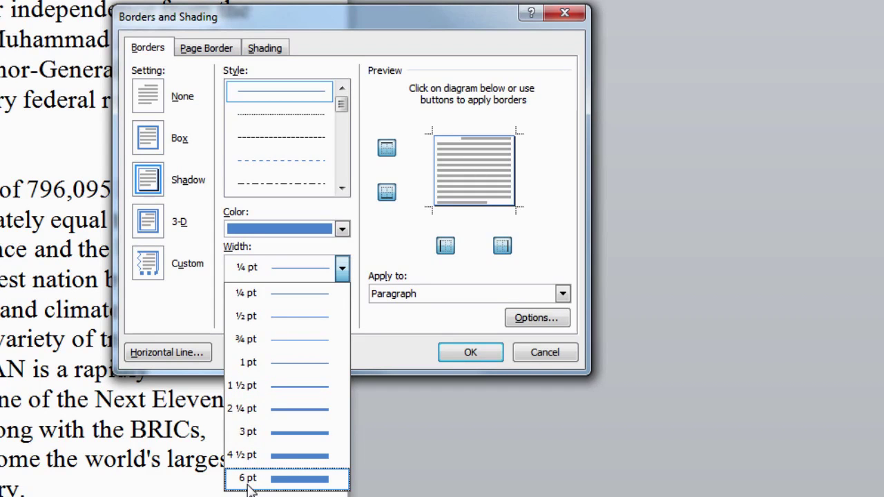
pyautogui.click(251, 434)
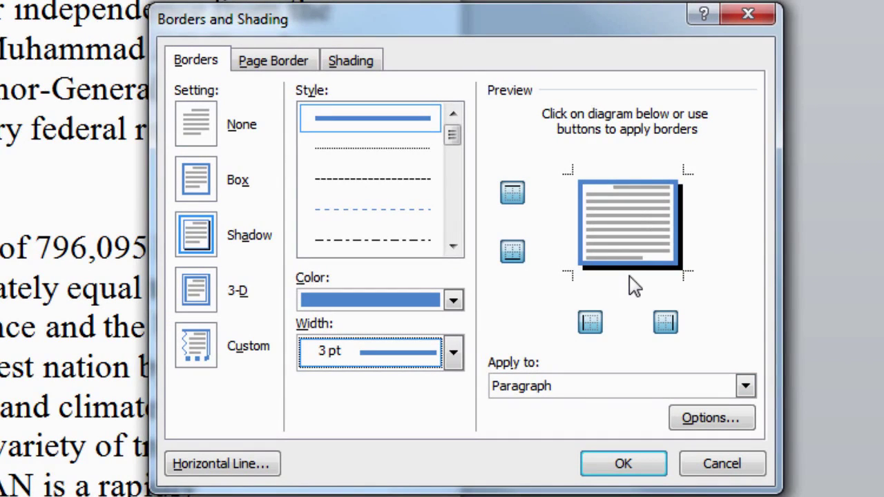
pyautogui.click(625, 464)
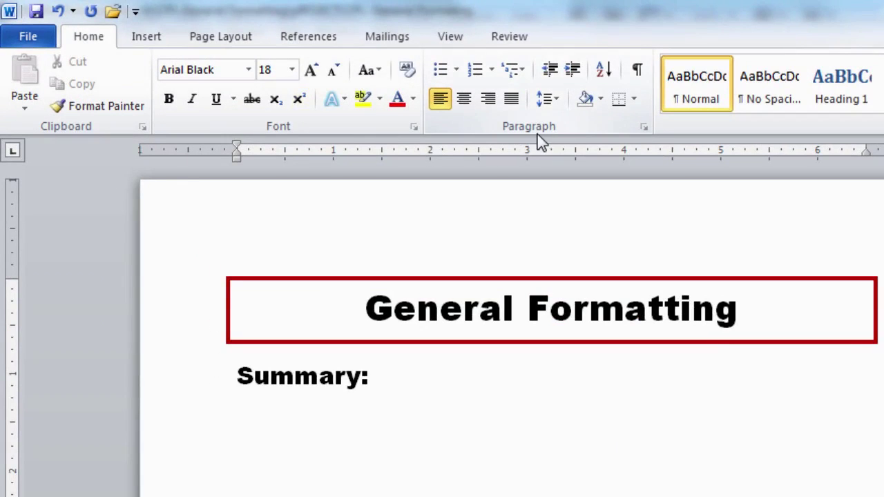
# Turn the Summary line into a diamond-bulleted list item.
pyautogui.click(446, 74)
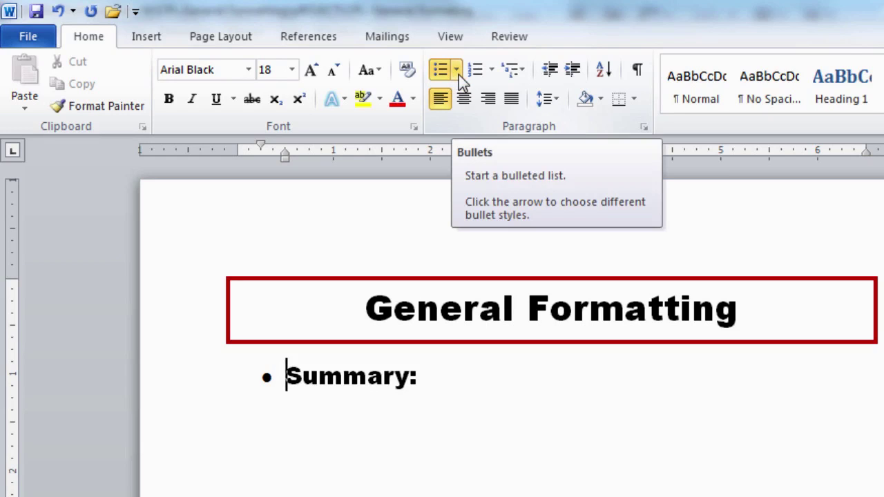
pyautogui.click(457, 70)
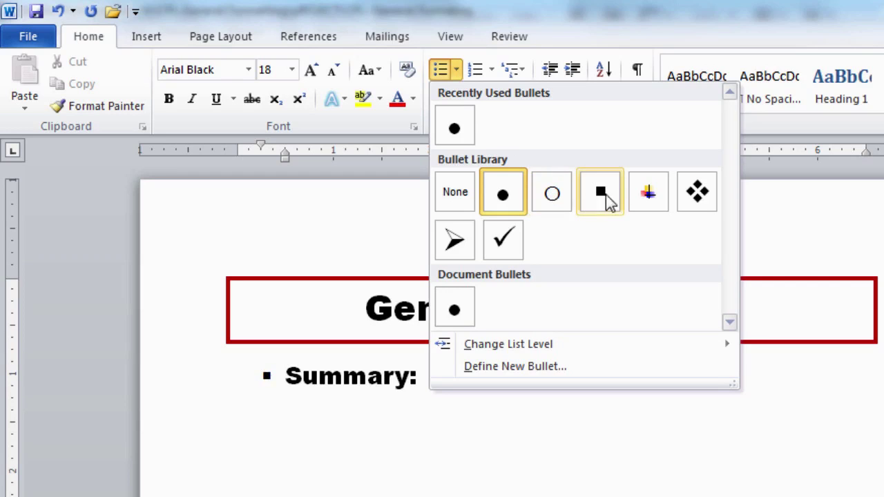
pyautogui.click(702, 207)
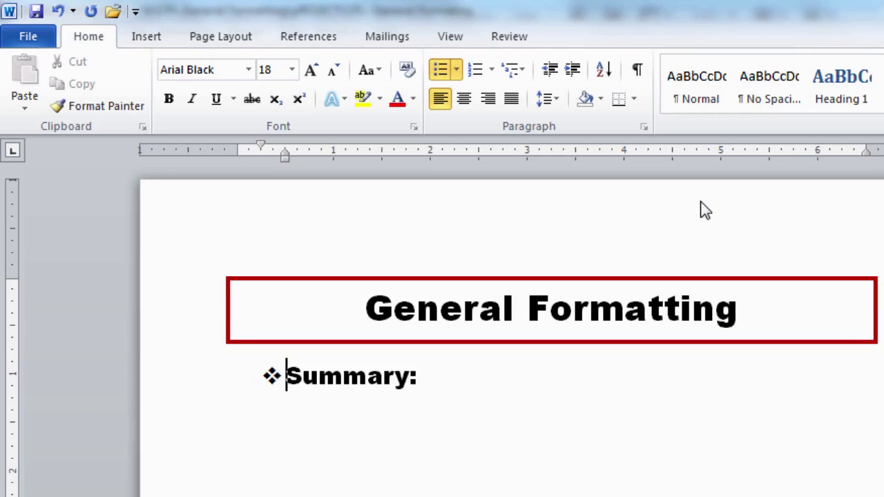
# Insert 'of CPL' before the colon, add a 'Word Processing' bullet, then type '1.' below.
pyautogui.click(410, 375)
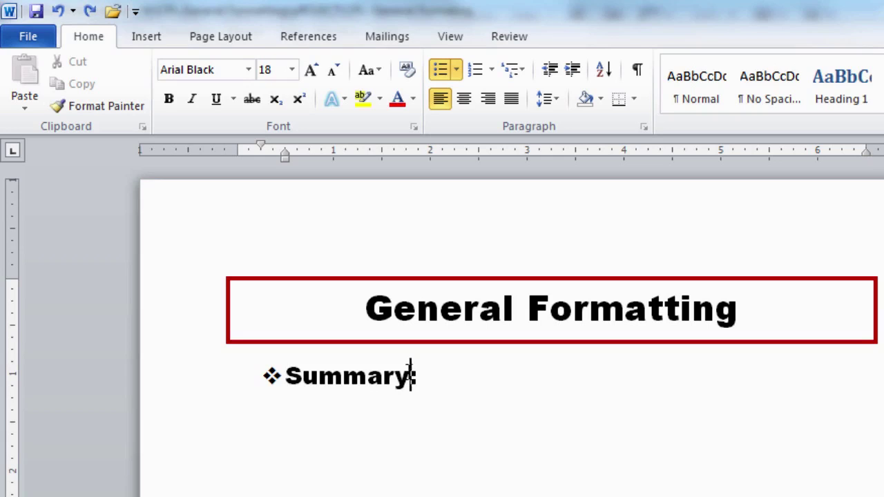
pyautogui.write('of CPL')
pyautogui.press('End')
pyautogui.press('Return')
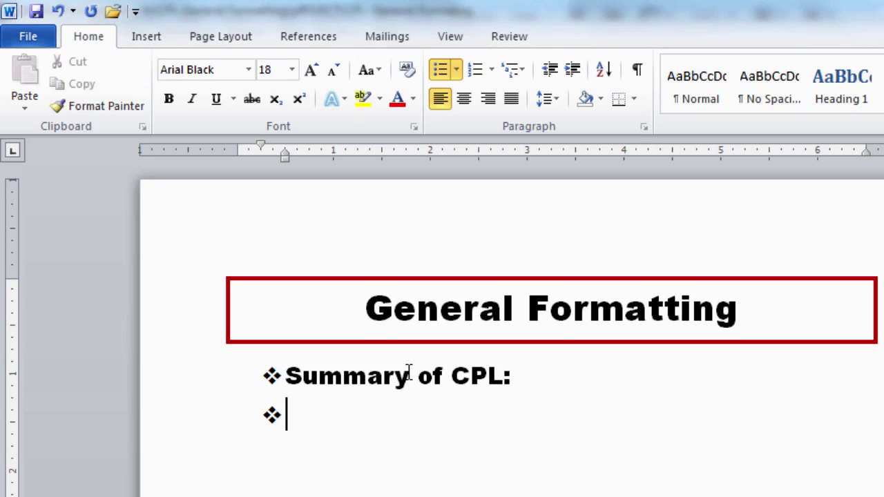
pyautogui.write('Word Process')
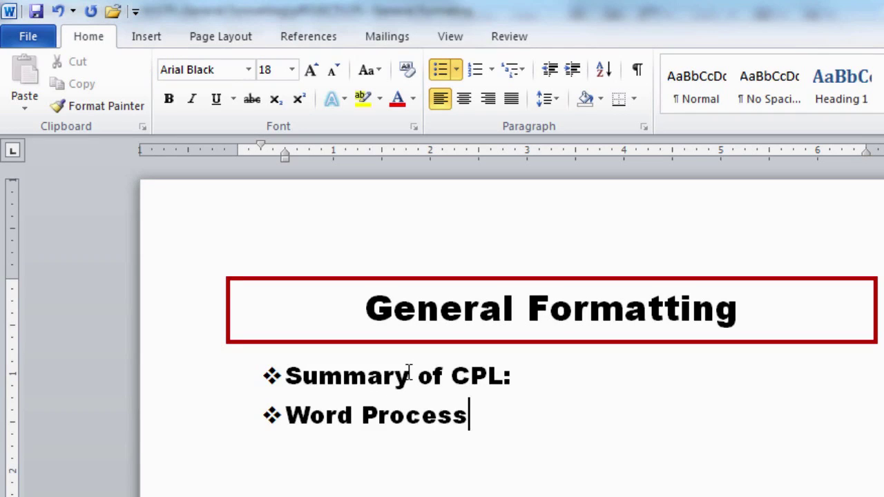
pyautogui.write('ing')
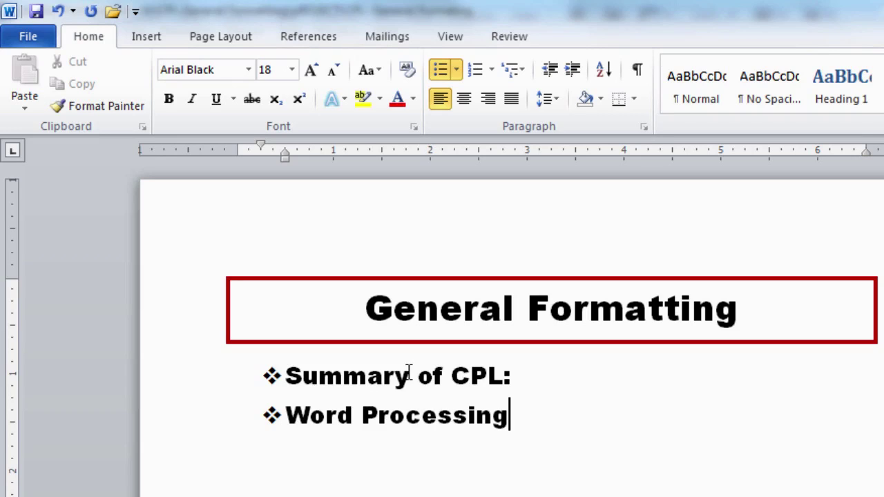
pyautogui.press('Return')
pyautogui.press('Return')
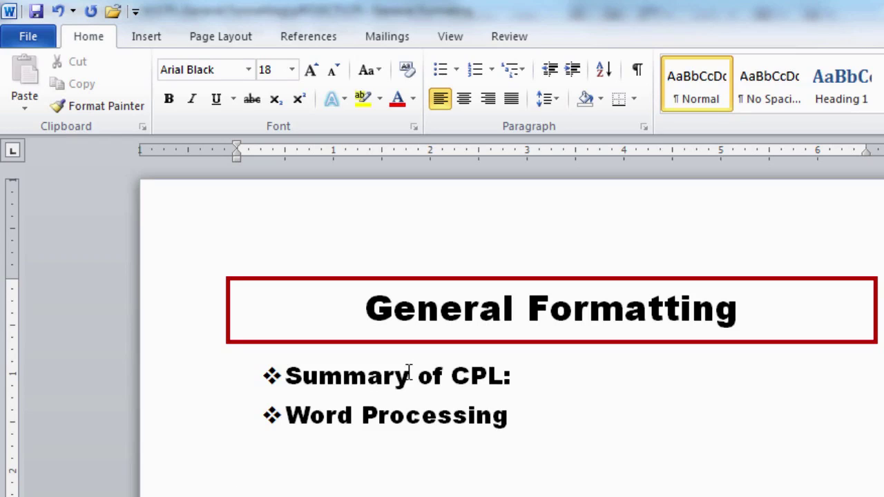
pyautogui.write('1')
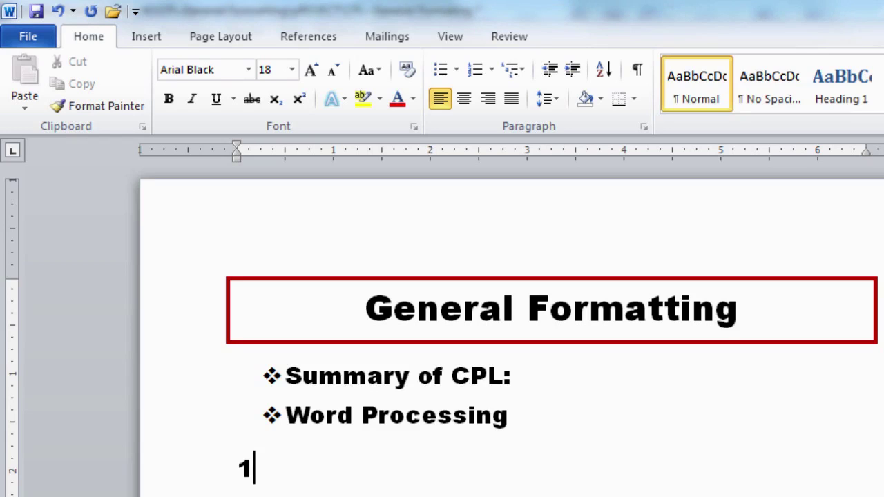
pyautogui.write('.')
# Replace the hand-typed number with a Numbering list in the 1) 2) 3) format.
pyautogui.press('BackSpace')
pyautogui.write(')')
pyautogui.press('BackSpace')
pyautogui.press('BackSpace')
pyautogui.click(477, 72)
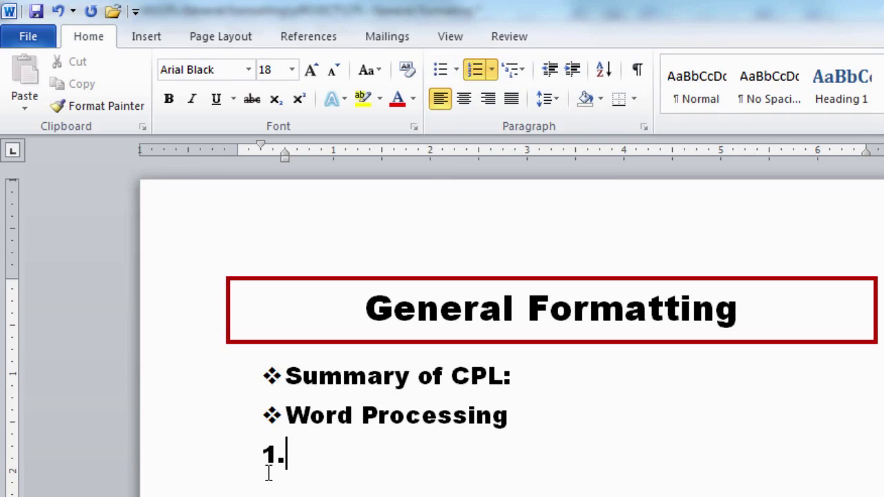
pyautogui.click(492, 70)
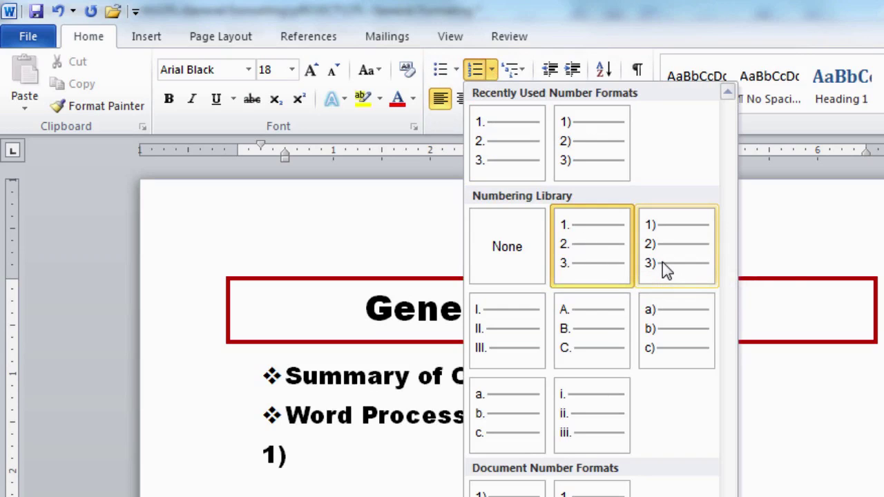
pyautogui.click(676, 276)
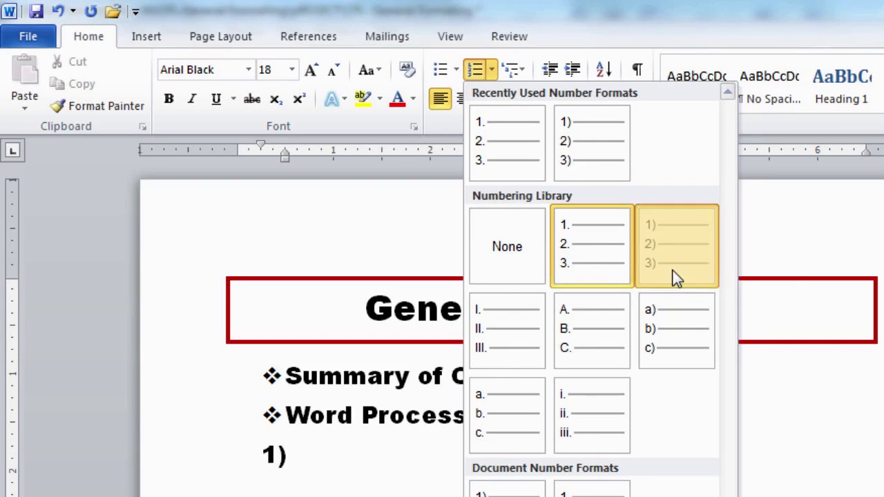
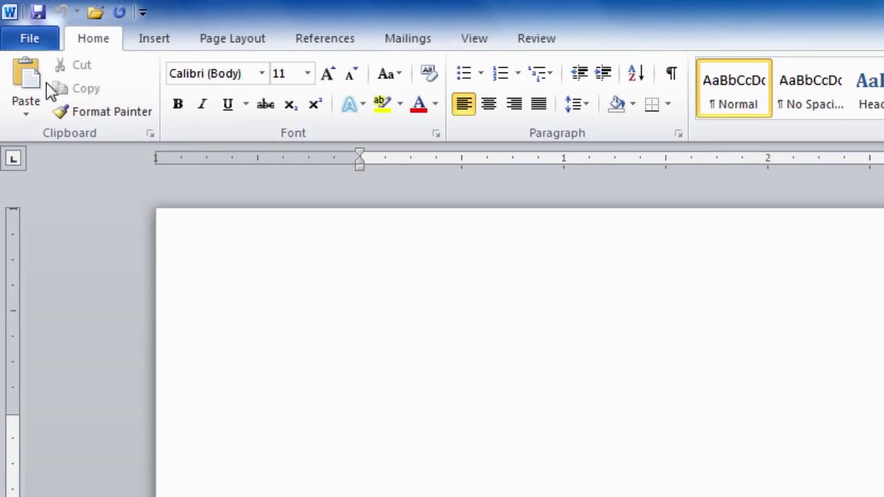
# Go to File > New to list Available Templates and the Office.com categories.
pyautogui.click(42, 53)
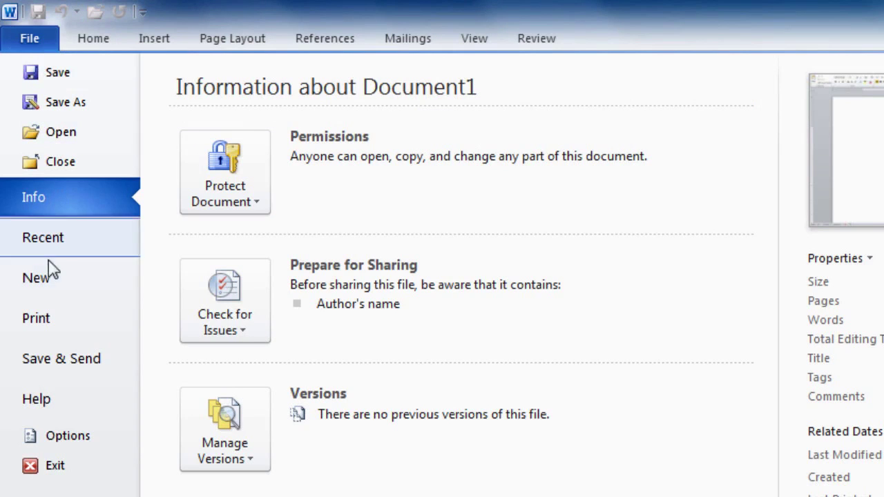
pyautogui.click(46, 283)
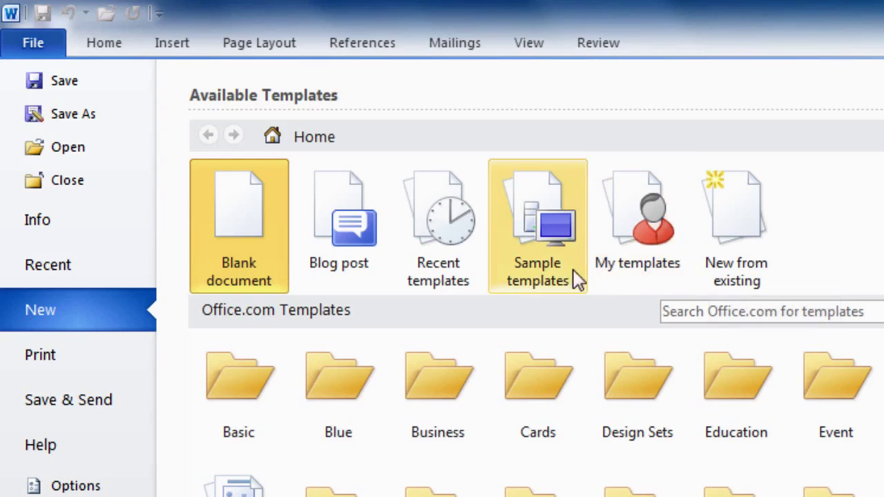
pyautogui.click(552, 278)
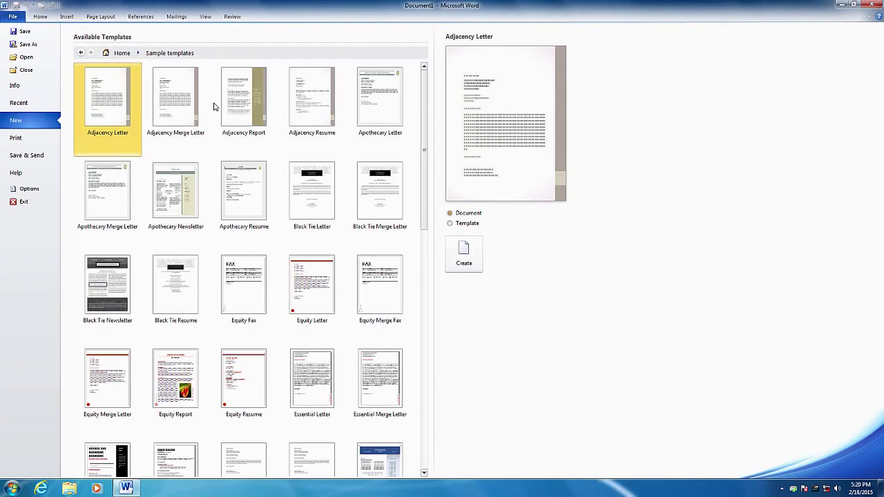
pyautogui.moveTo(423, 193); pyautogui.dragTo(423, 241)
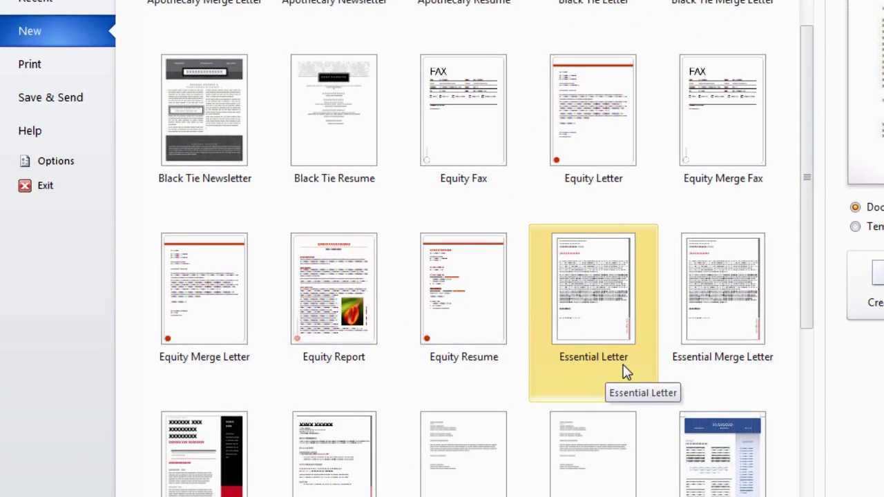
pyautogui.scroll(-4, 661, 365)
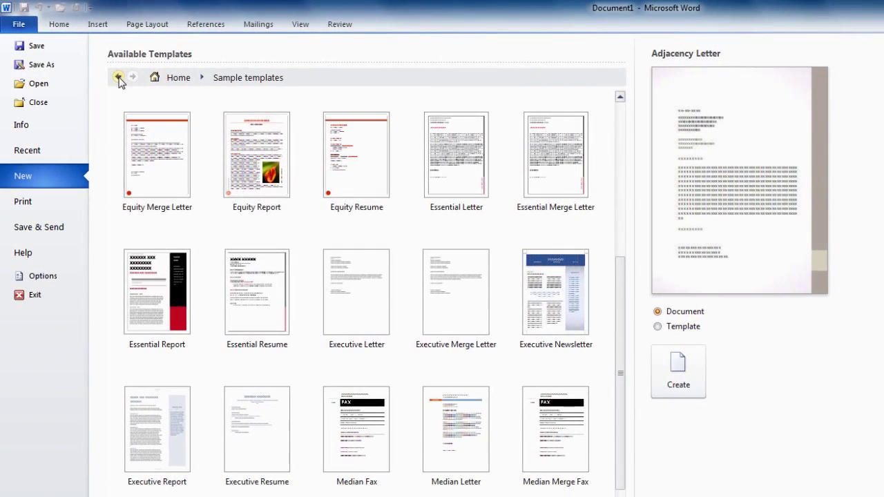
pyautogui.click(118, 77)
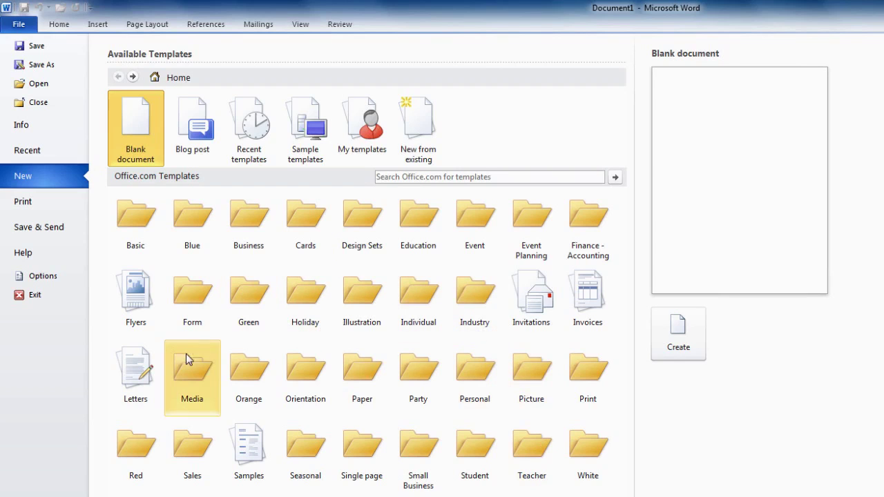
pyautogui.click(145, 411)
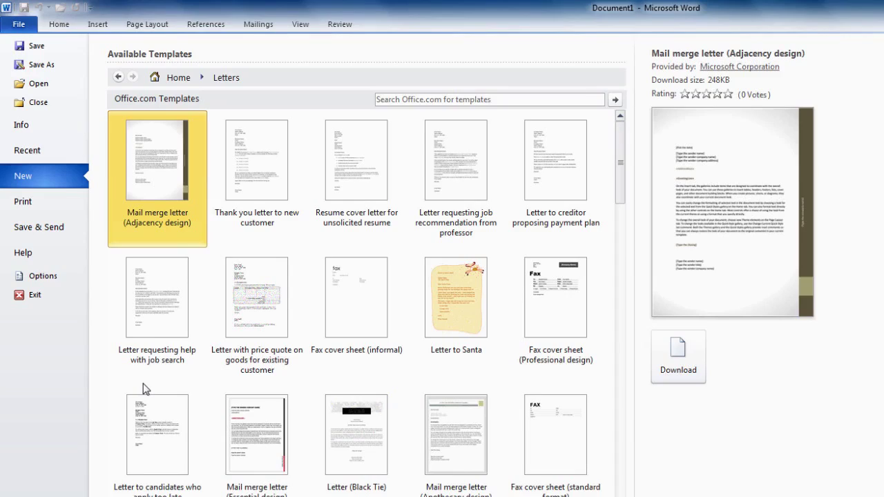
pyautogui.moveTo(661, 223); pyautogui.dragTo(660, 289)
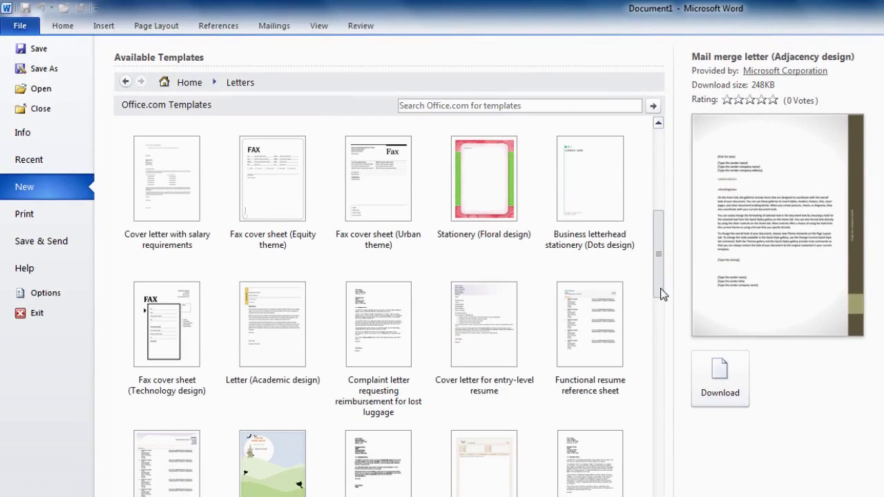
pyautogui.click(294, 346)
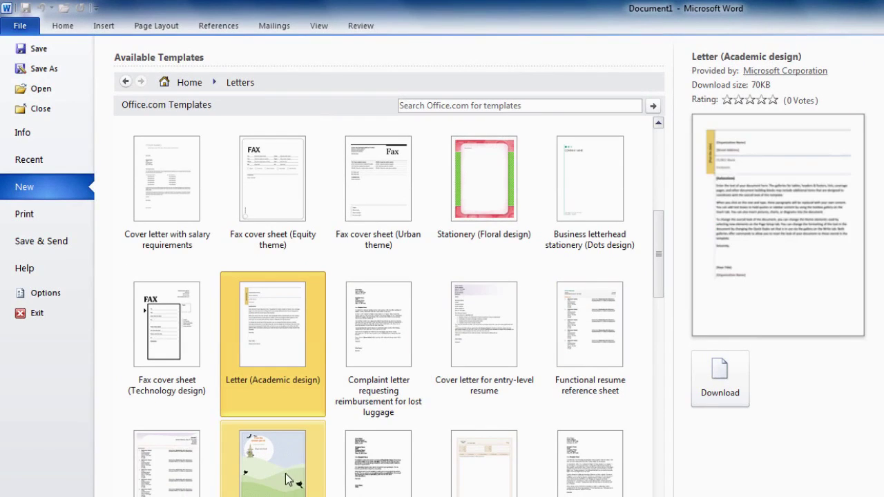
pyautogui.scroll(-3, 286, 470)
pyautogui.scroll(-3, 286, 469)
pyautogui.scroll(-1, 253, 293)
pyautogui.scroll(5, 207, 208)
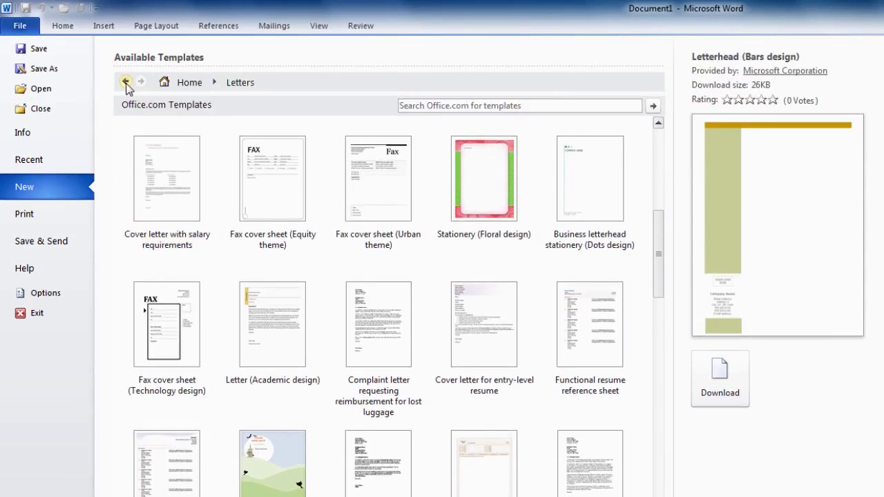
pyautogui.click(125, 82)
pyautogui.click(342, 252)
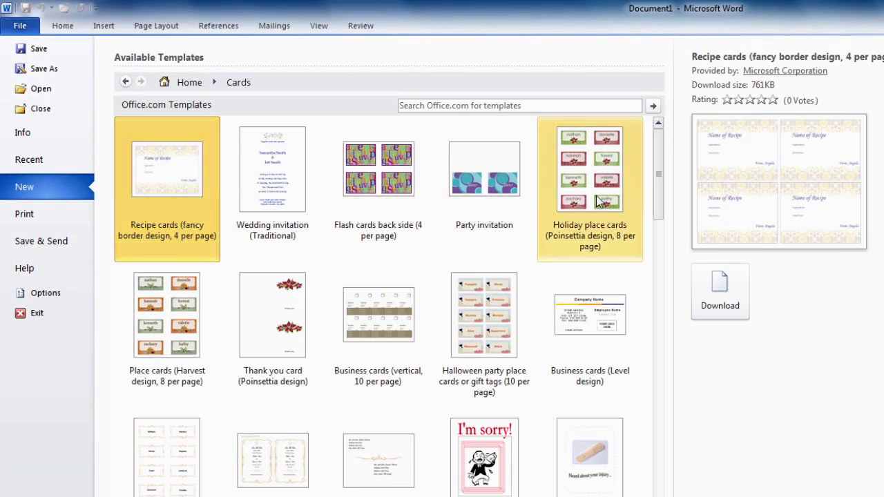
pyautogui.moveTo(663, 194); pyautogui.dragTo(662, 206)
pyautogui.scroll(-10, 573, 414)
pyautogui.click(572, 453)
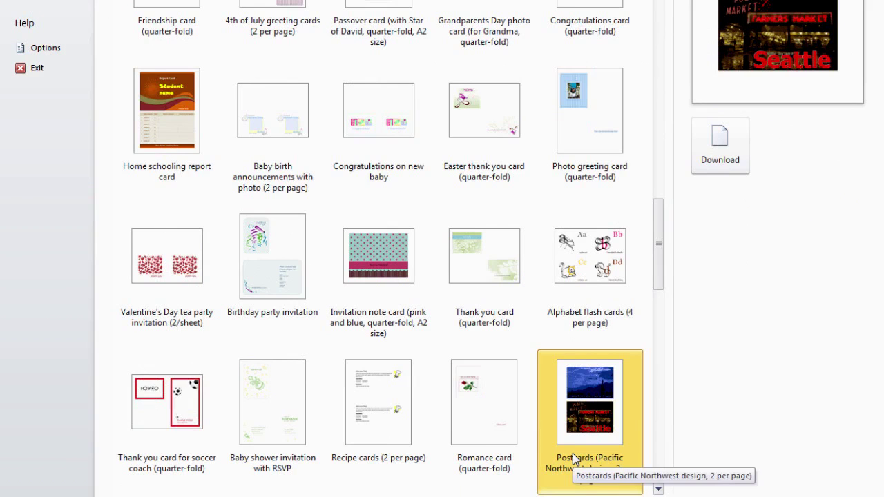
pyautogui.scroll(-5, 573, 453)
pyautogui.click(387, 477)
pyautogui.scroll(-5, 388, 477)
pyautogui.click(387, 476)
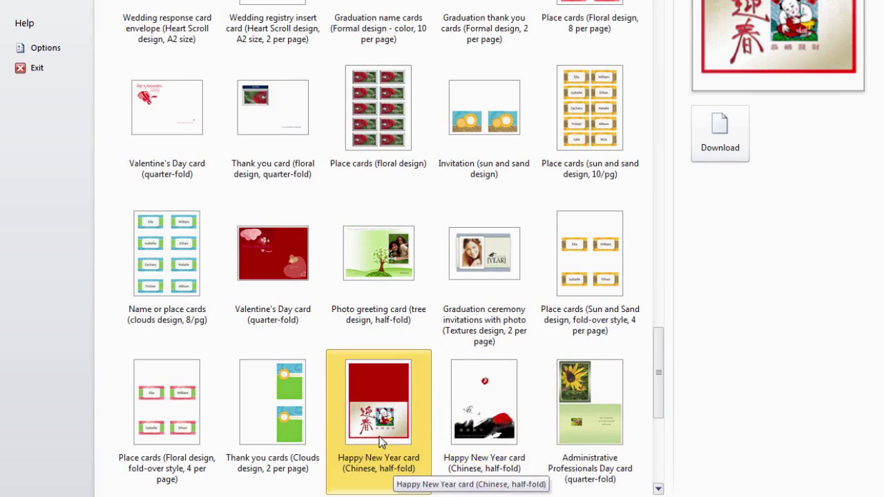
pyautogui.scroll(5, 380, 346)
pyautogui.click(127, 81)
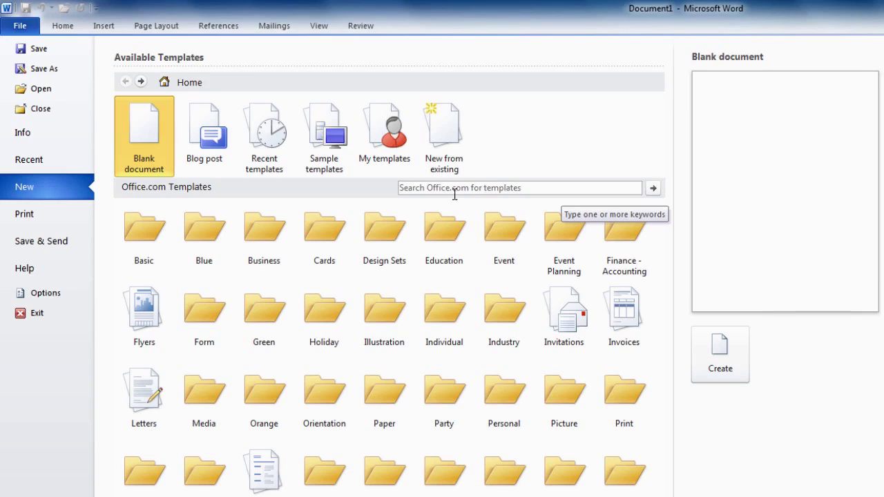
# Search Office.com templates for 'memo' and download Memo (Professional design).
pyautogui.click(415, 188)
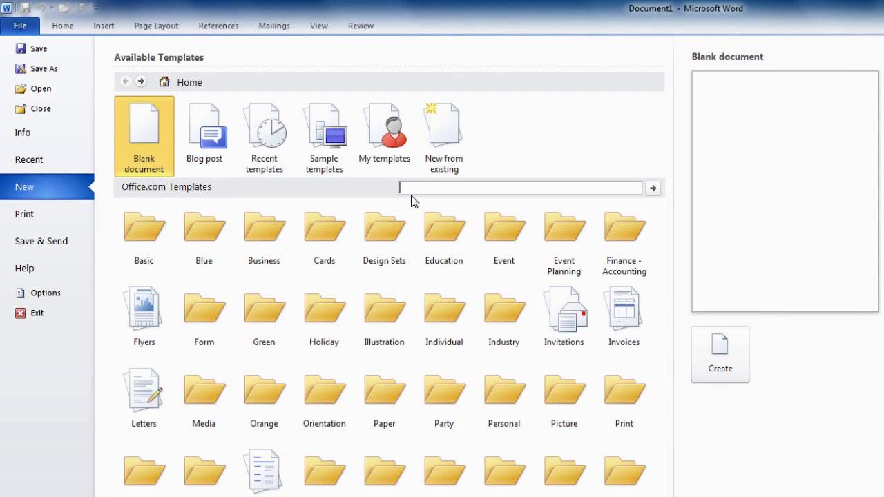
pyautogui.write('memo')
pyautogui.click(652, 192)
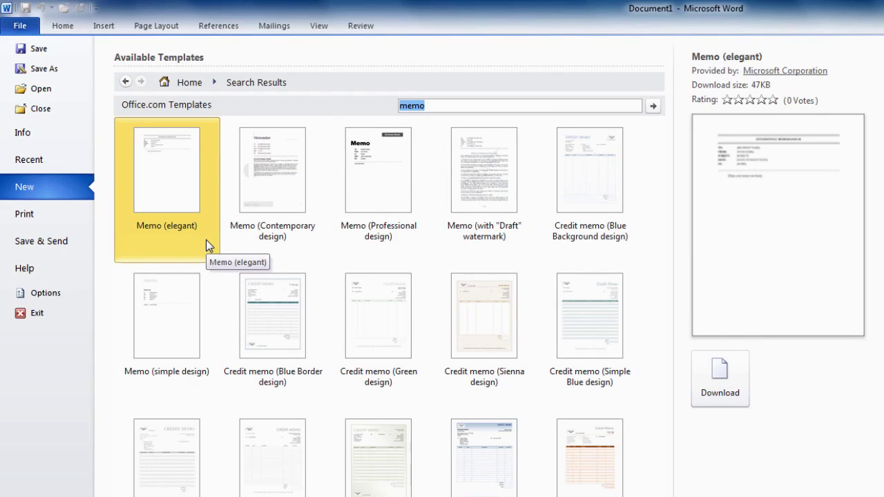
pyautogui.click(283, 240)
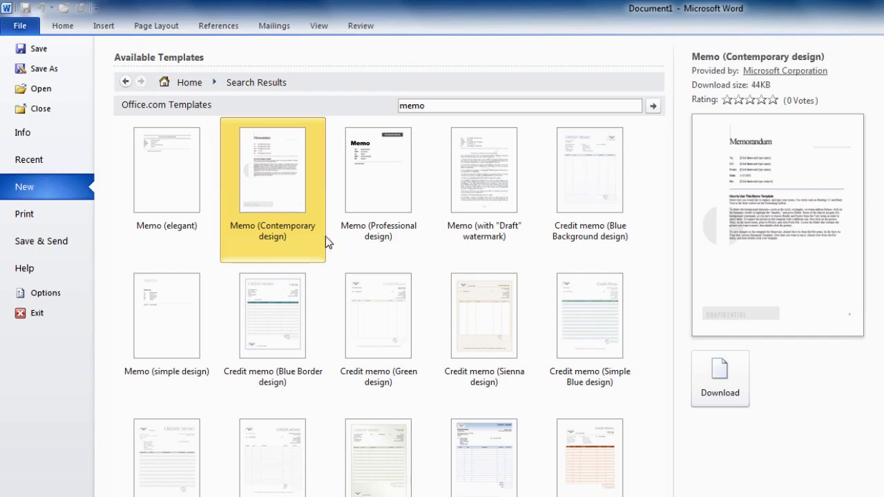
pyautogui.doubleClick(383, 237)
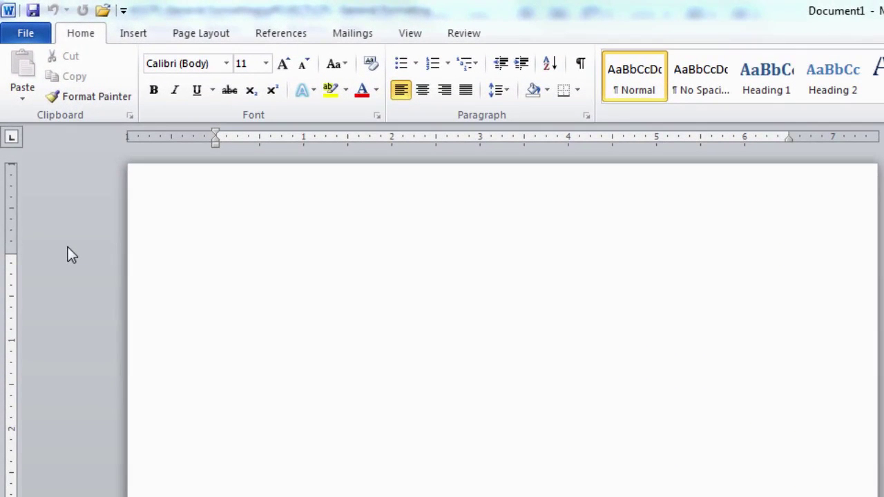
# In File > New > Sample templates, select Executive Letter with the Template option.
pyautogui.click(28, 34)
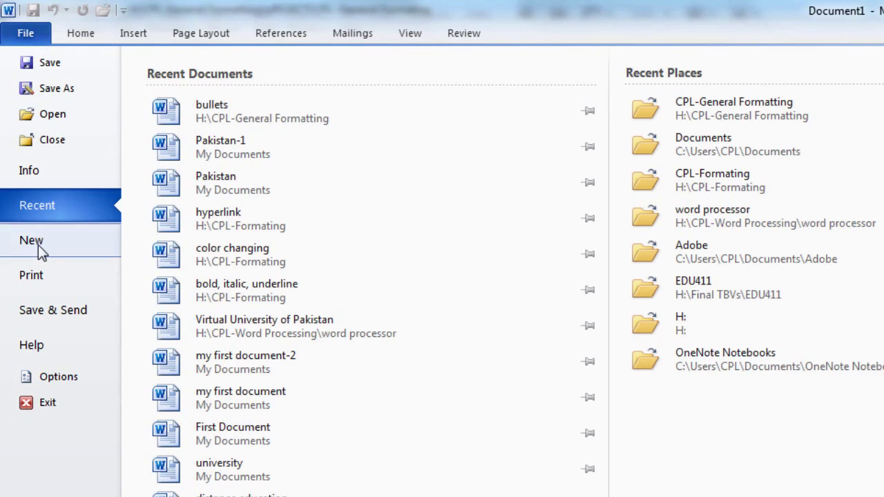
pyautogui.click(29, 181)
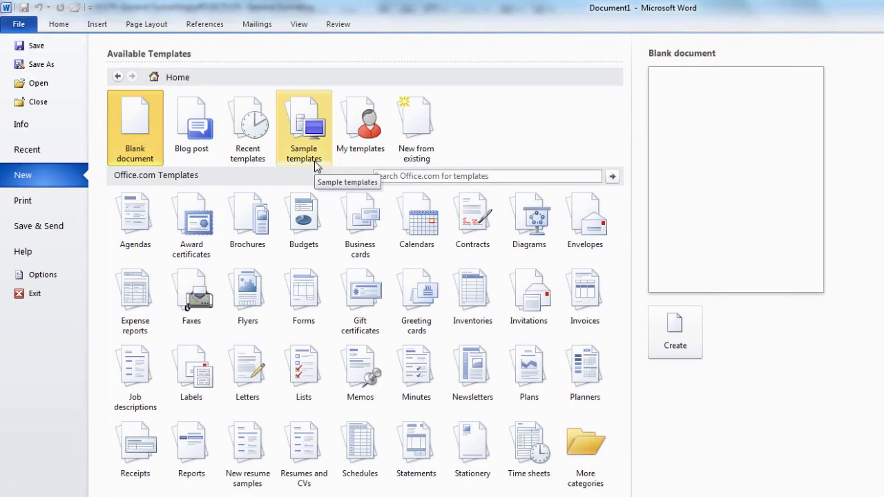
pyautogui.click(315, 164)
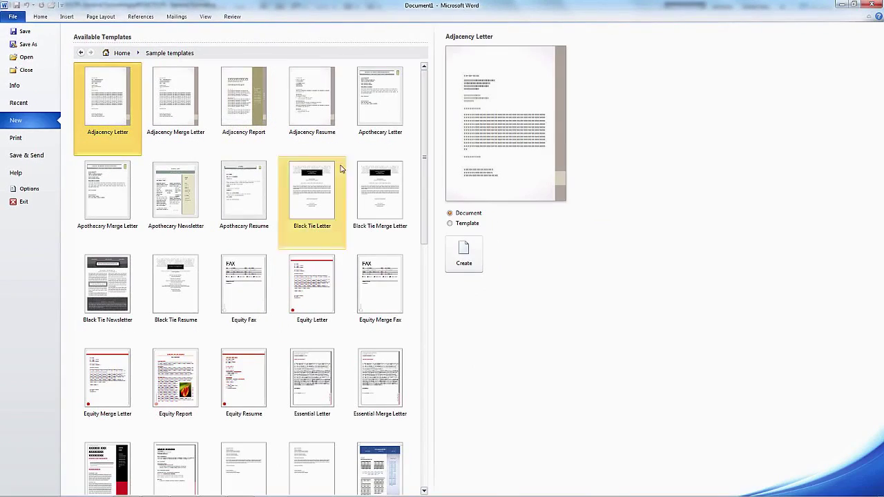
pyautogui.scroll(-3, 424, 221)
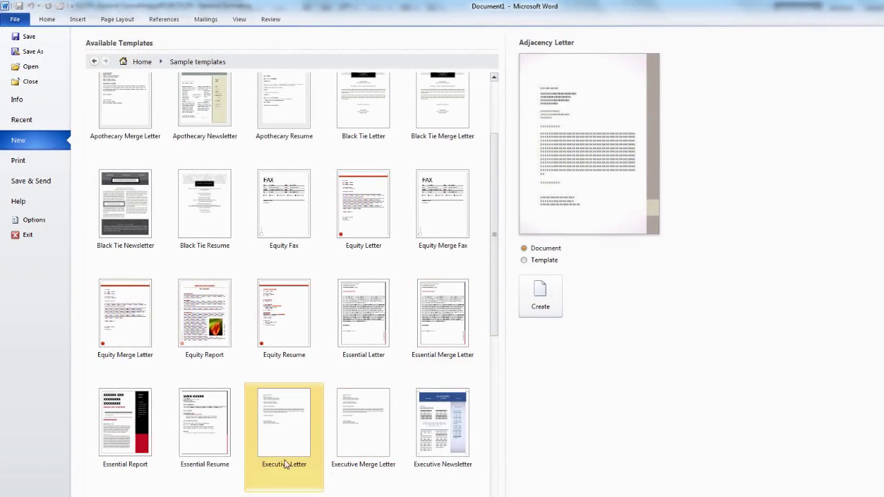
pyautogui.click(284, 472)
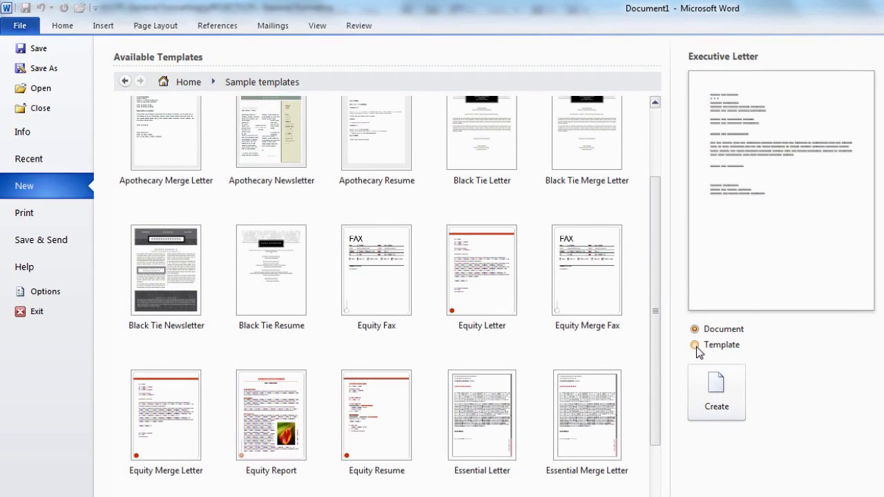
pyautogui.click(696, 346)
# Create the Executive Letter template and pick January 14, 2015 in its date control.
pyautogui.click(716, 416)
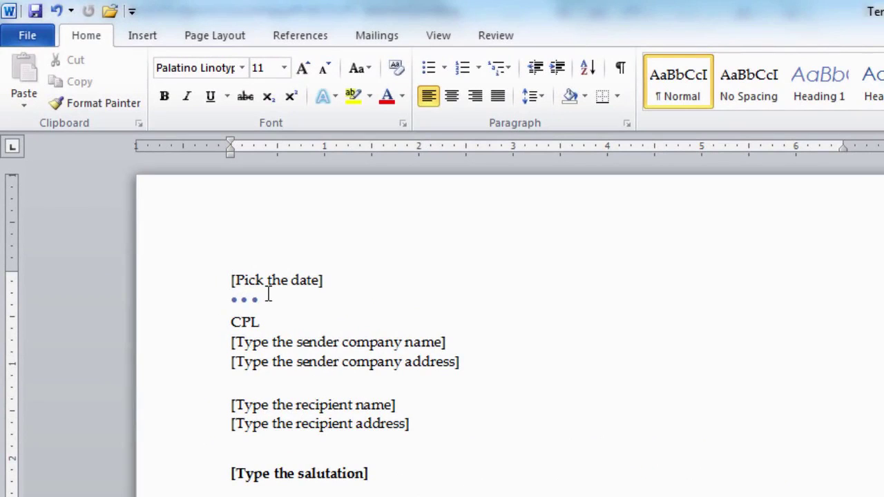
pyautogui.click(260, 279)
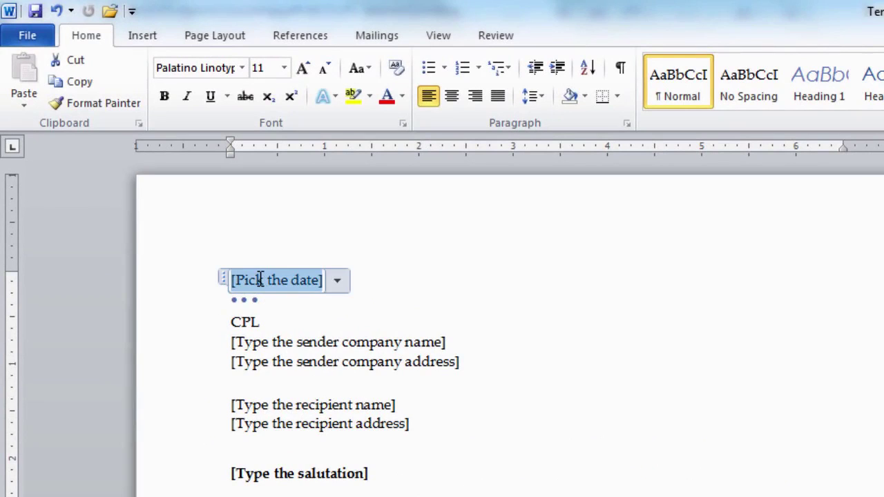
pyautogui.click(337, 289)
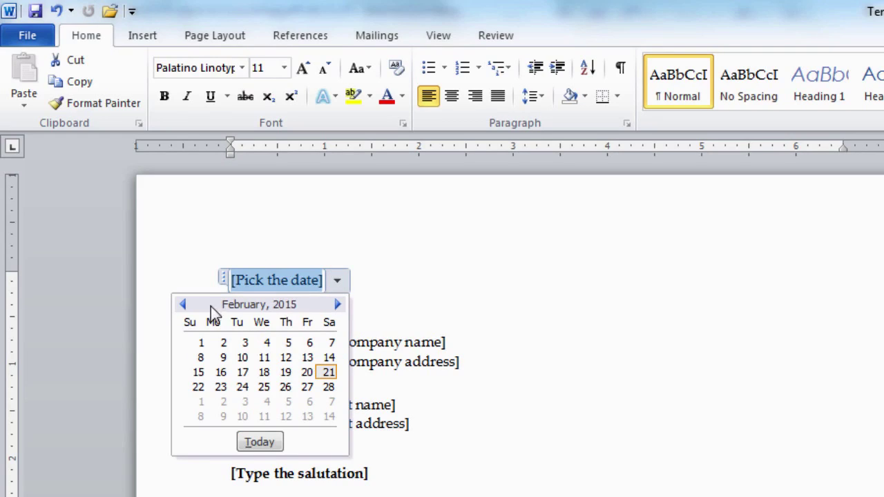
pyautogui.click(181, 306)
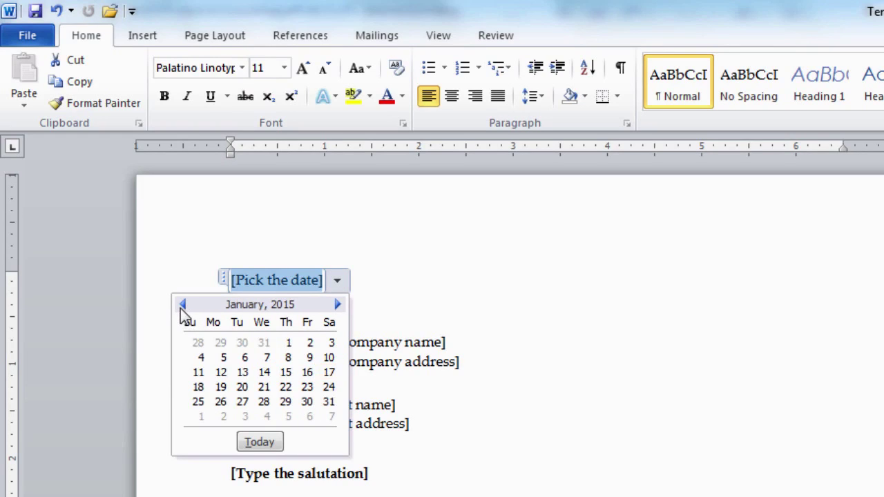
pyautogui.click(266, 373)
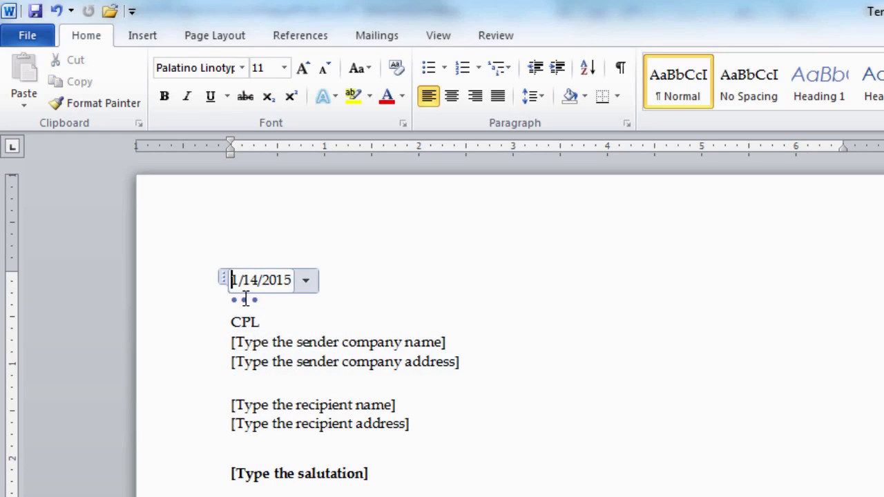
# Enter the sender's name and company address in the letter header placeholders.
pyautogui.click(295, 346)
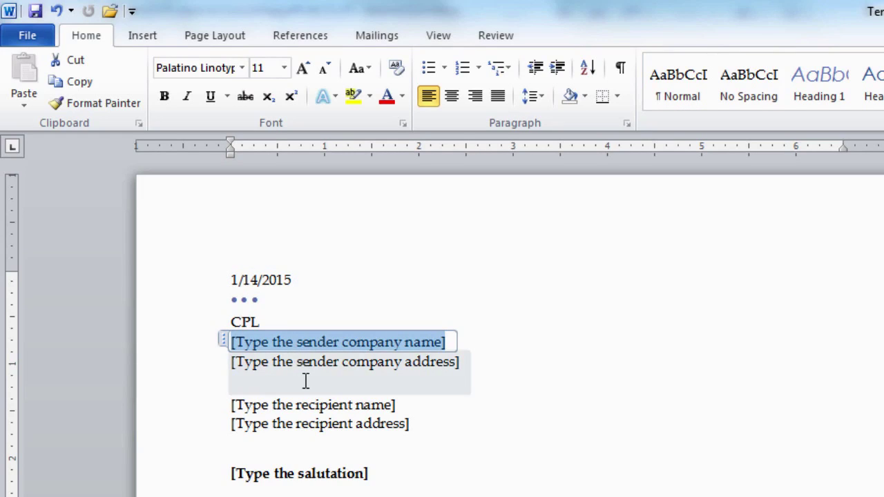
pyautogui.click(237, 361)
pyautogui.write('Virtual University M.A Jinnah Campus, Defence Road, Off Raiwind Road, La')
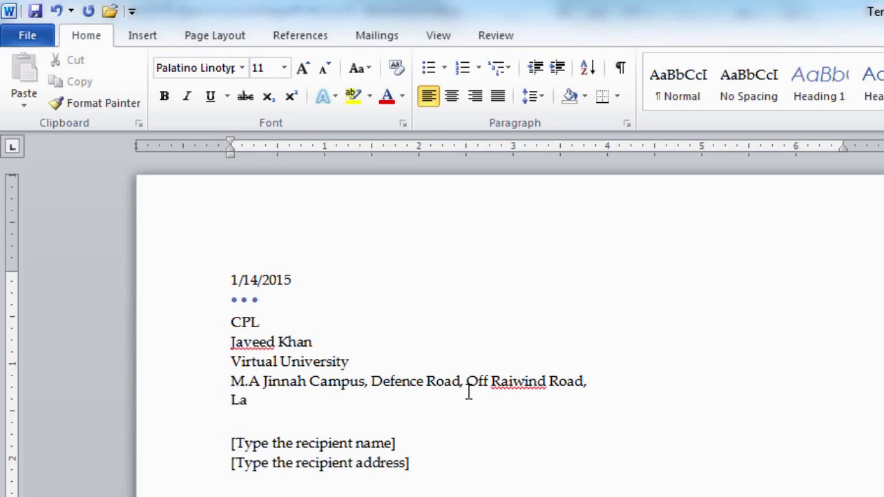
pyautogui.write('hore.')
# Fill in the recipient's name, two-line address, and the salutation 'Dear Sir,'.
pyautogui.click(269, 443)
pyautogui.click(246, 462)
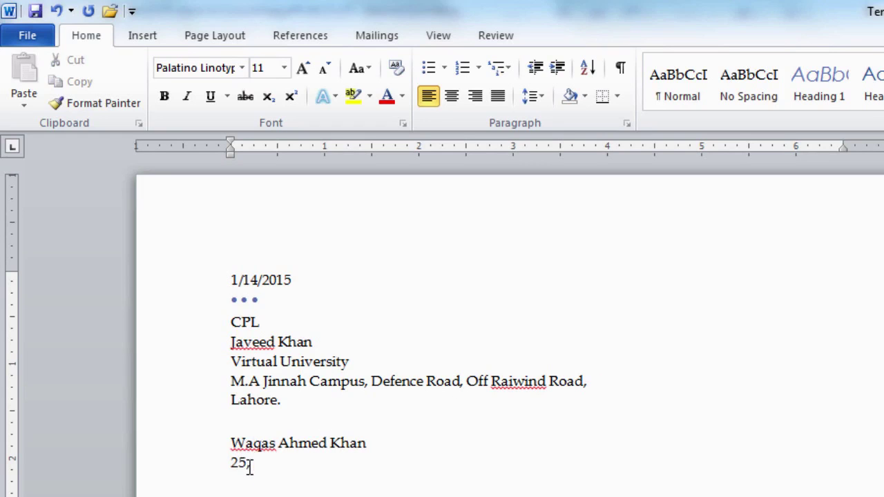
pyautogui.press('Return')
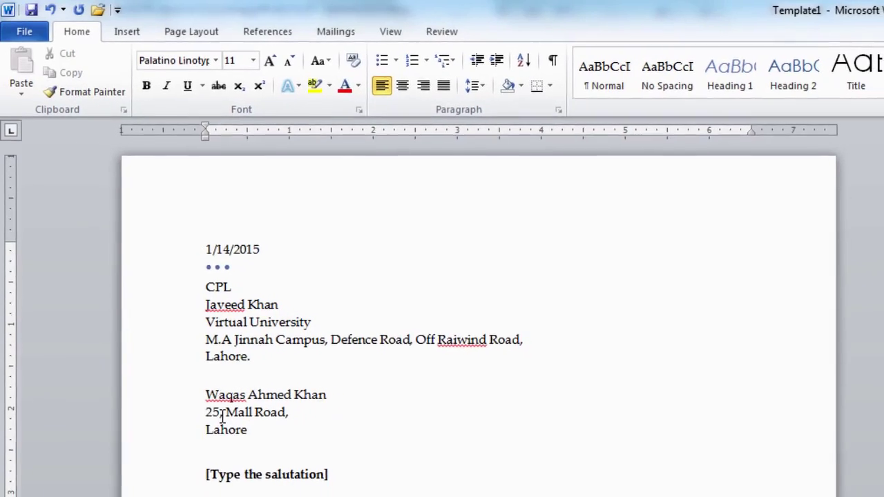
pyautogui.click(219, 477)
pyautogui.write('Dear Sir,')
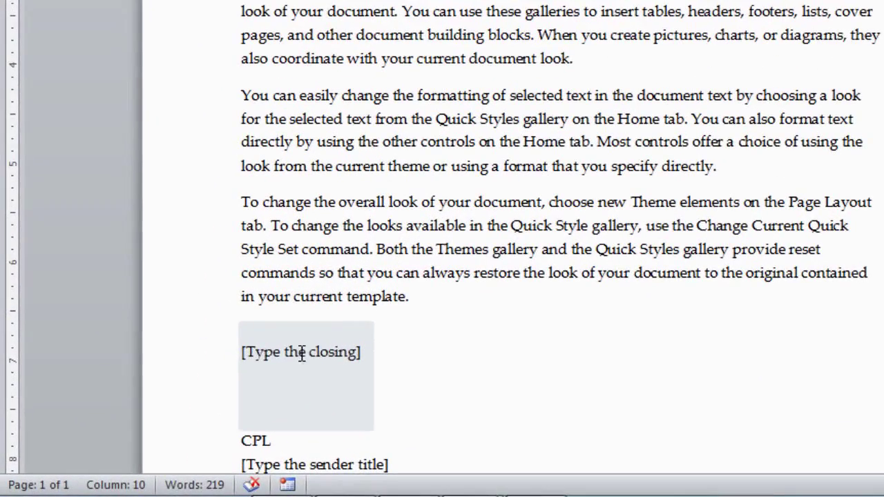
# Enter 'Yours Sincerely' as the closing and 'Project Manager' as the sender title.
pyautogui.click(302, 354)
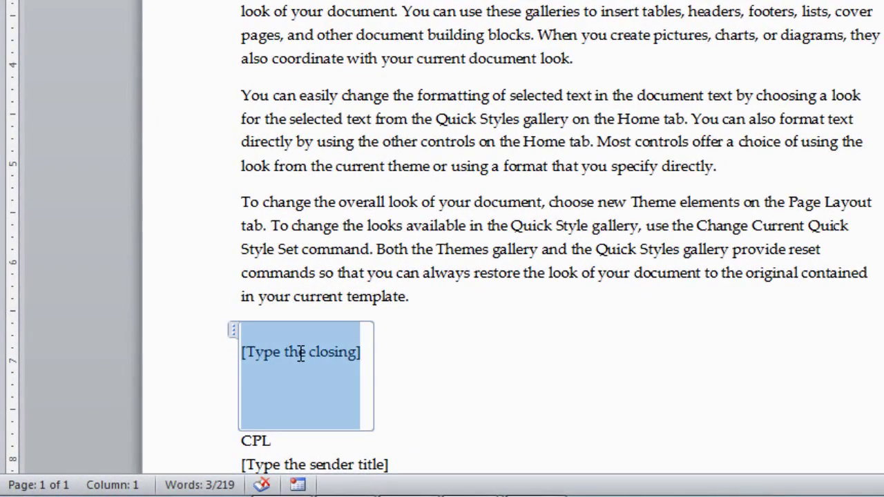
pyautogui.write('Yours Sinc')
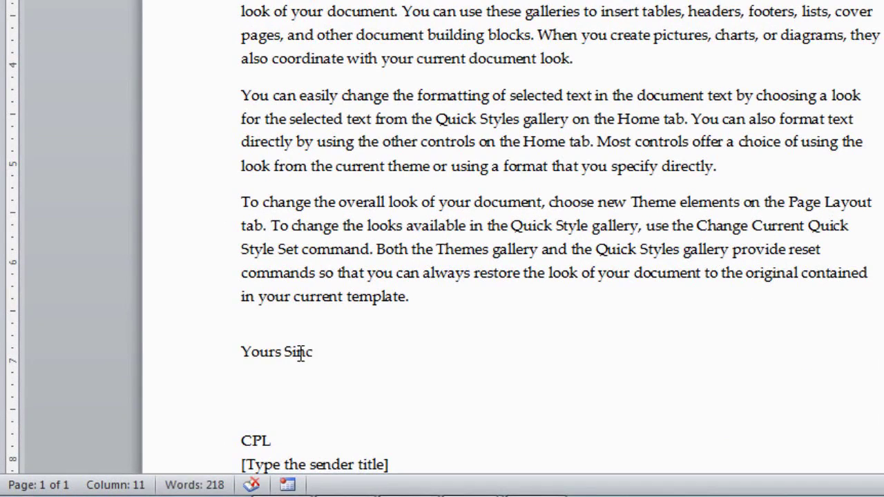
pyautogui.write('erely')
pyautogui.scroll(-2, 303, 373)
pyautogui.click(256, 366)
pyautogui.write('Project Manager')
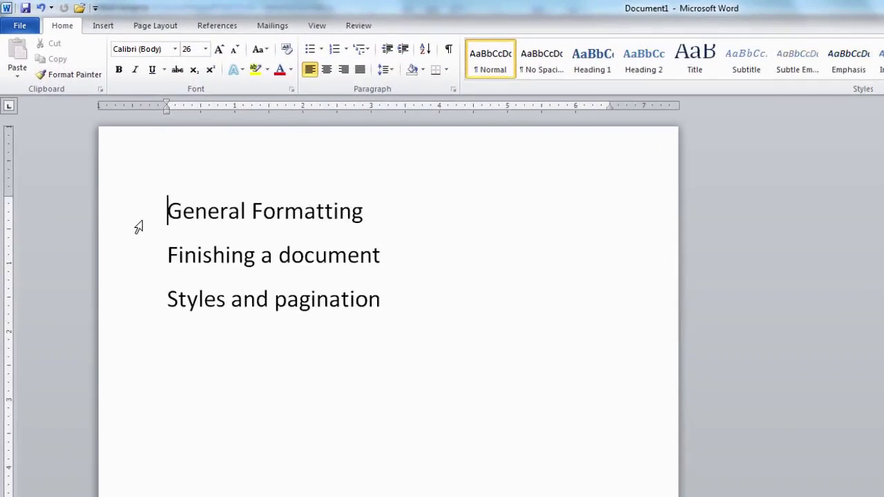
# Make 'General Formatting' bold, underlined and 36 pt, then pick it up with Format Painter.
pyautogui.moveTo(167, 211); pyautogui.dragTo(218, 210)
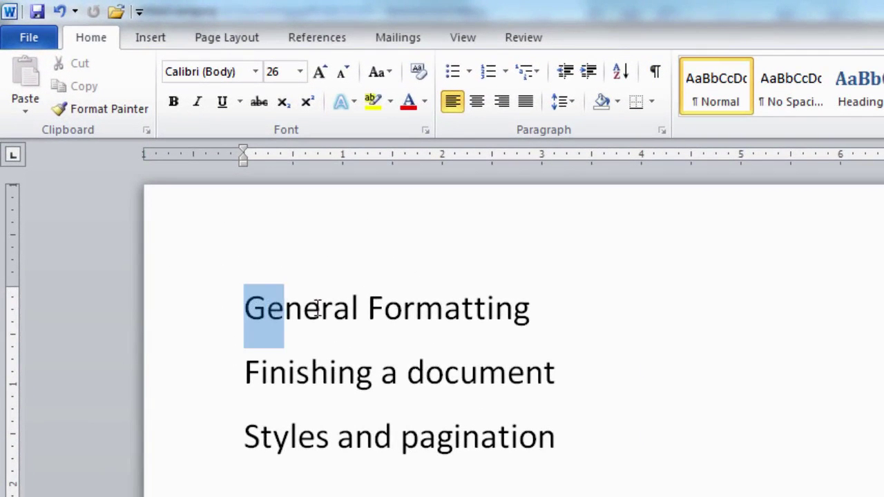
pyautogui.moveTo(318, 309); pyautogui.dragTo(470, 322)
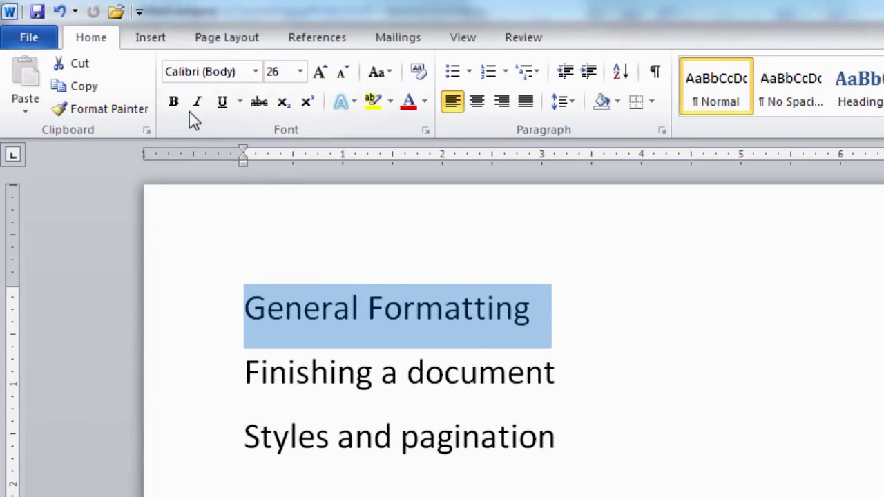
pyautogui.click(174, 103)
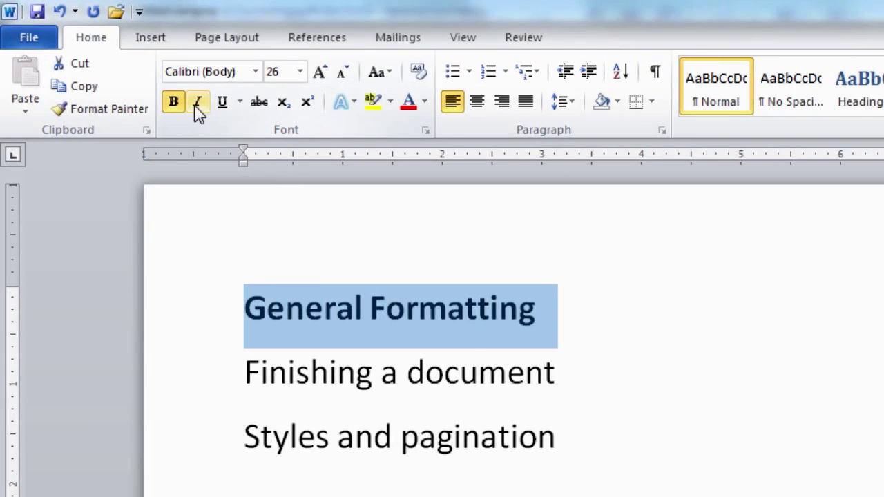
pyautogui.click(221, 105)
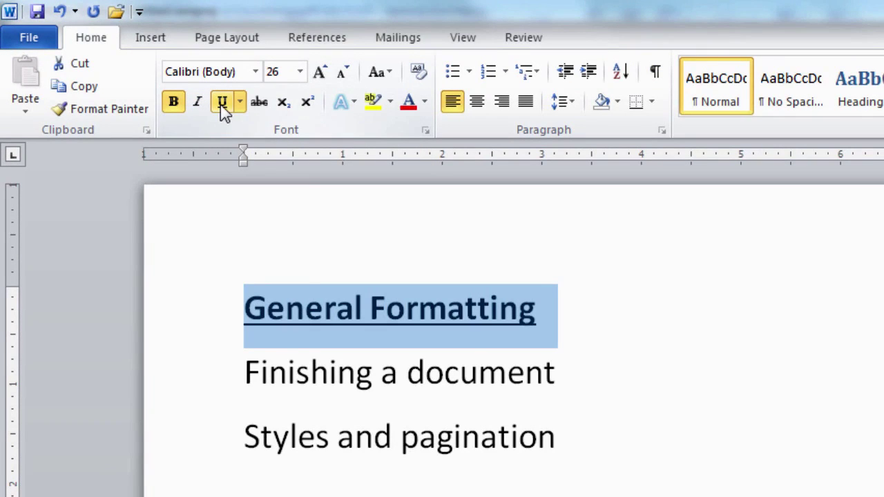
pyautogui.click(299, 72)
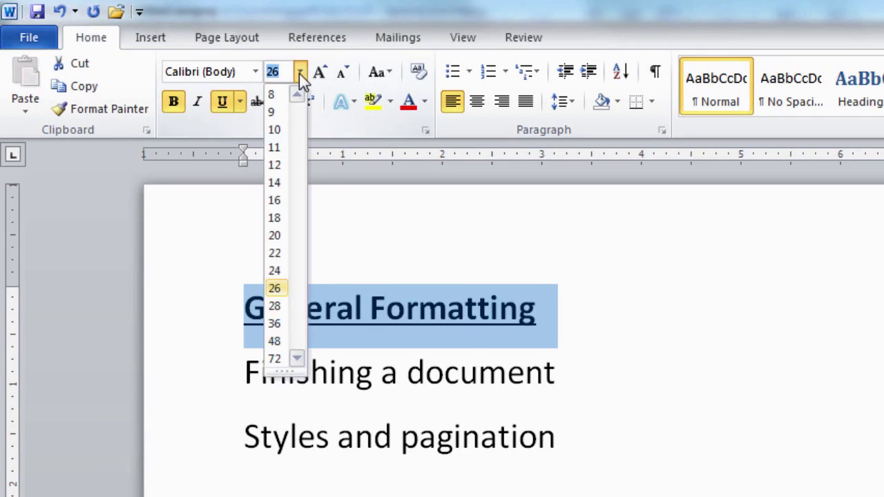
pyautogui.click(275, 323)
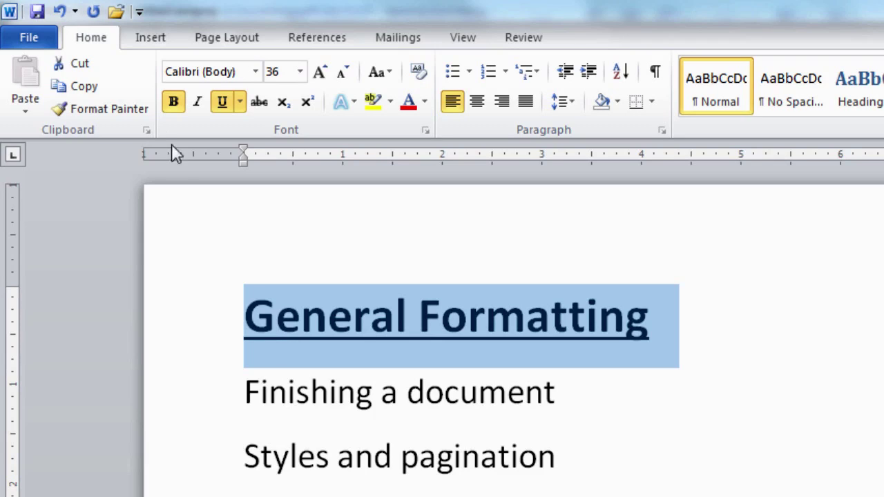
pyautogui.click(103, 110)
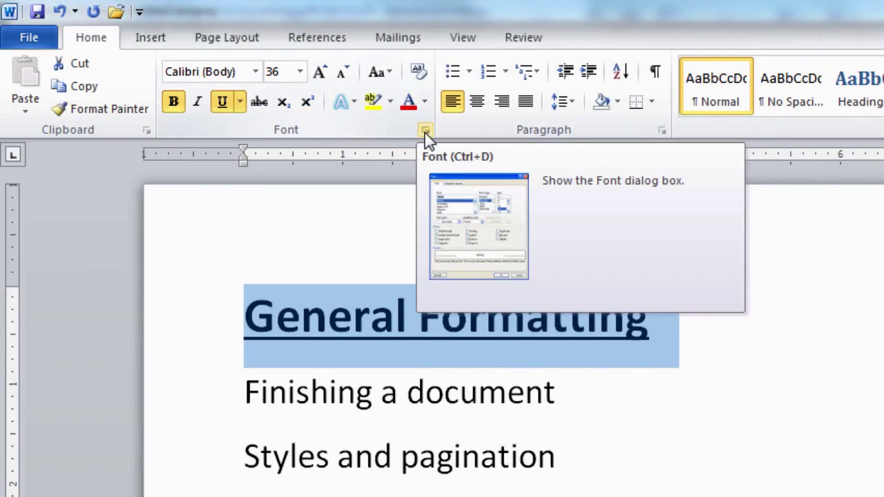
# Apply the Bold Italic font style to 'Finishing a document' through the Font dialog.
pyautogui.click(425, 131)
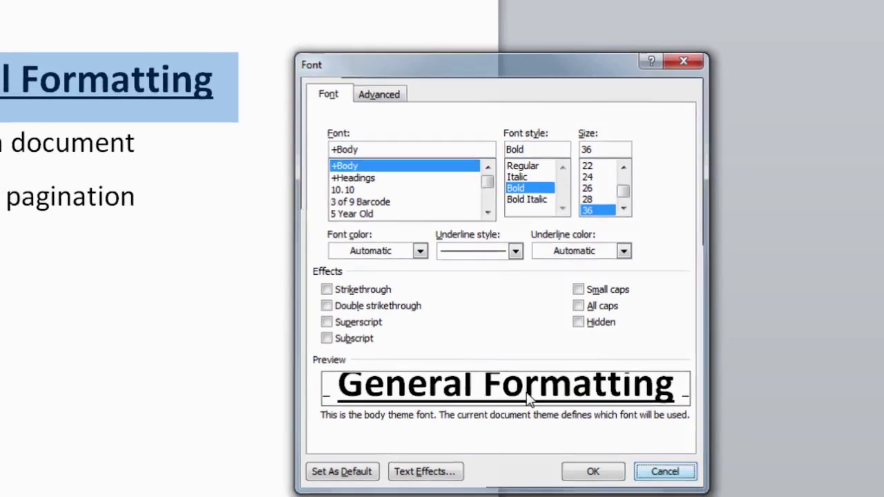
pyautogui.click(669, 473)
pyautogui.moveTo(148, 239); pyautogui.dragTo(302, 244)
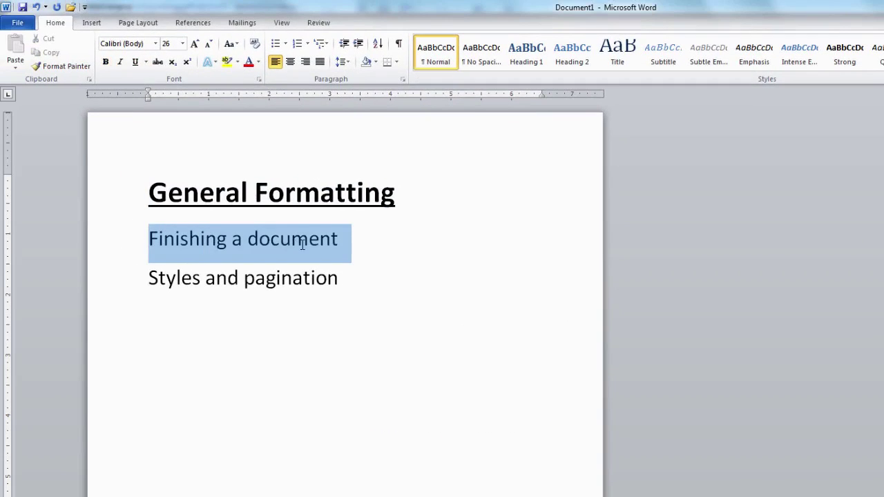
pyautogui.click(259, 79)
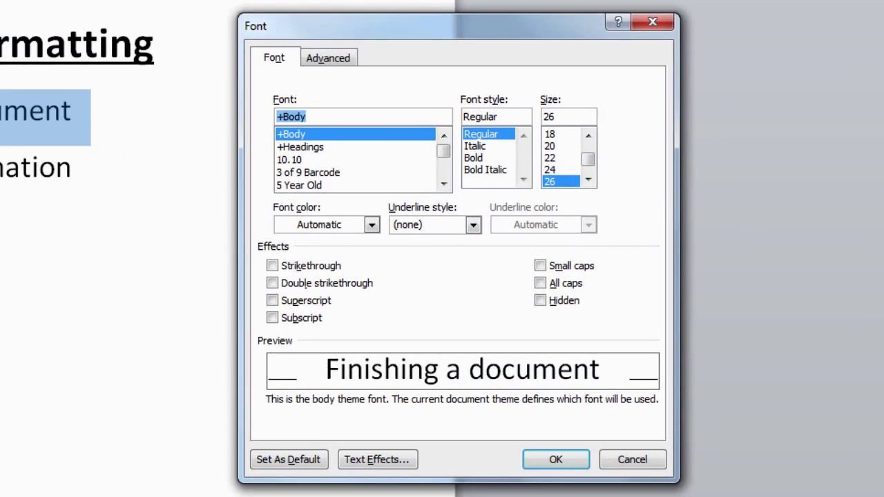
pyautogui.click(485, 170)
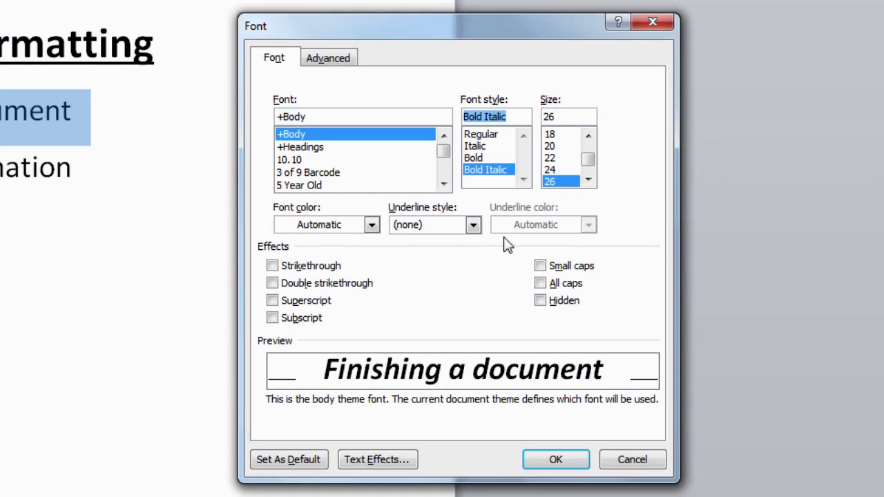
pyautogui.click(556, 460)
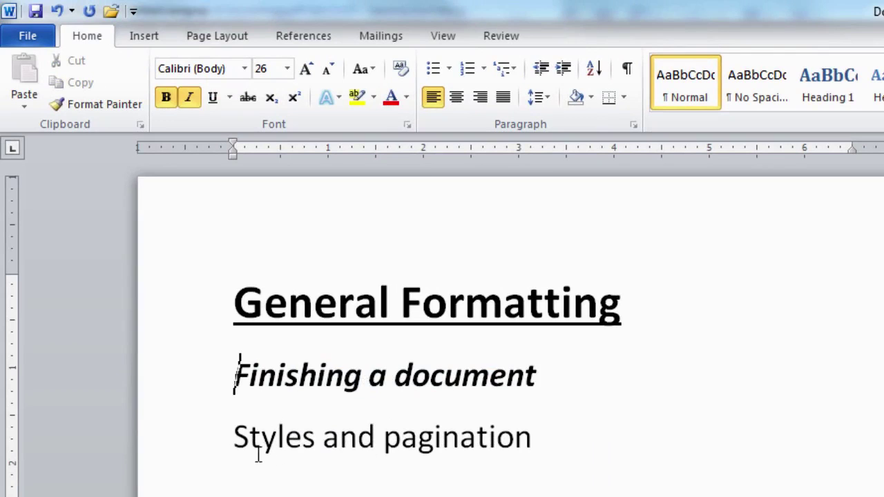
pyautogui.click(231, 439)
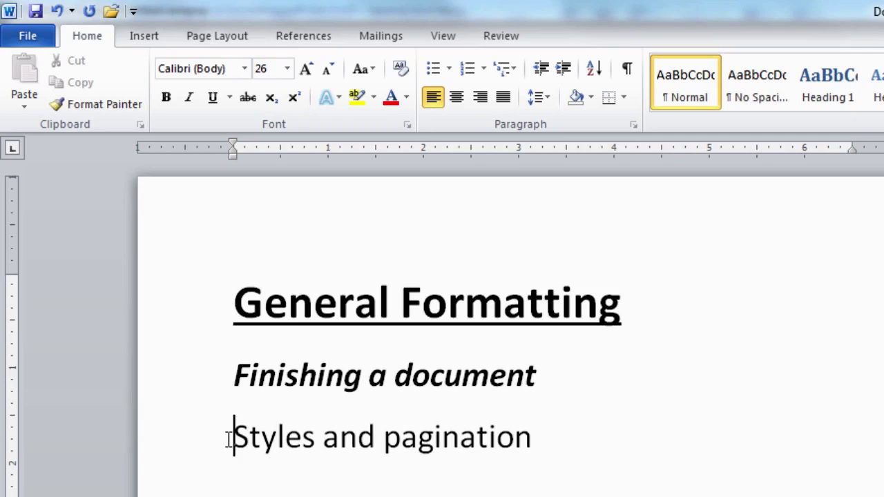
# Select 'Styles and pagination' and apply Bold and Italic from the Home tab.
pyautogui.moveTo(235, 375); pyautogui.dragTo(509, 371)
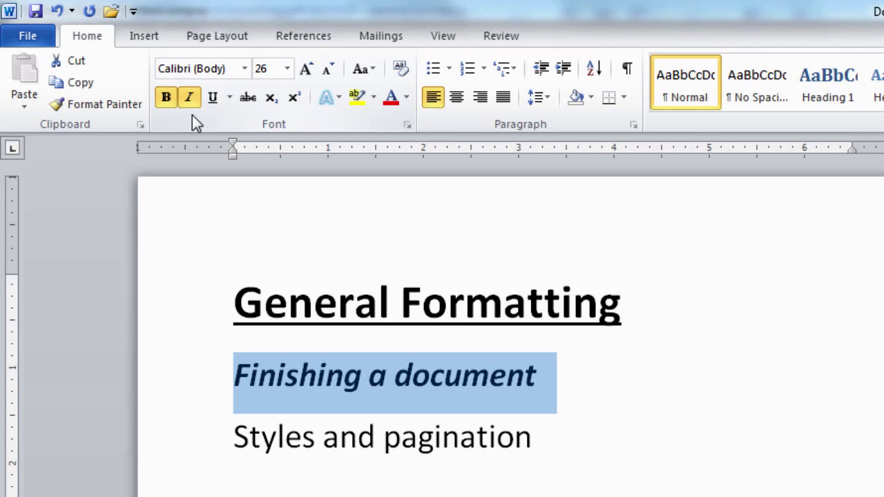
pyautogui.moveTo(233, 435); pyautogui.dragTo(462, 428)
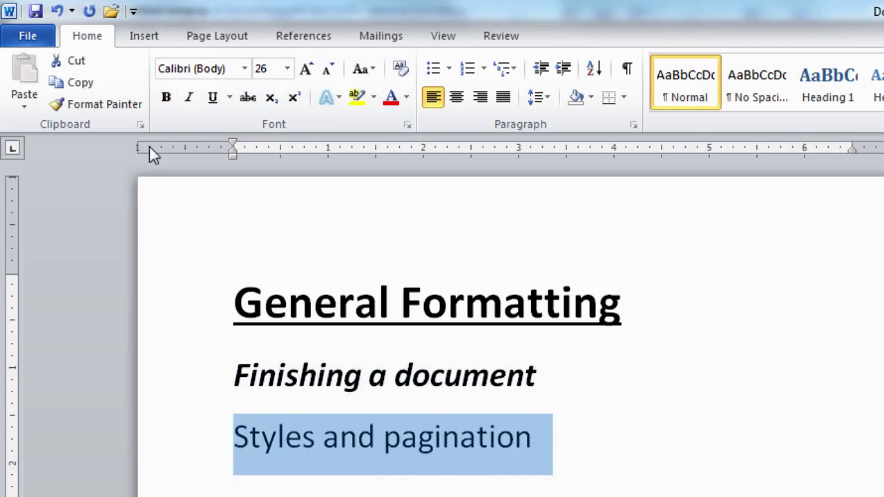
pyautogui.click(165, 102)
pyautogui.click(188, 103)
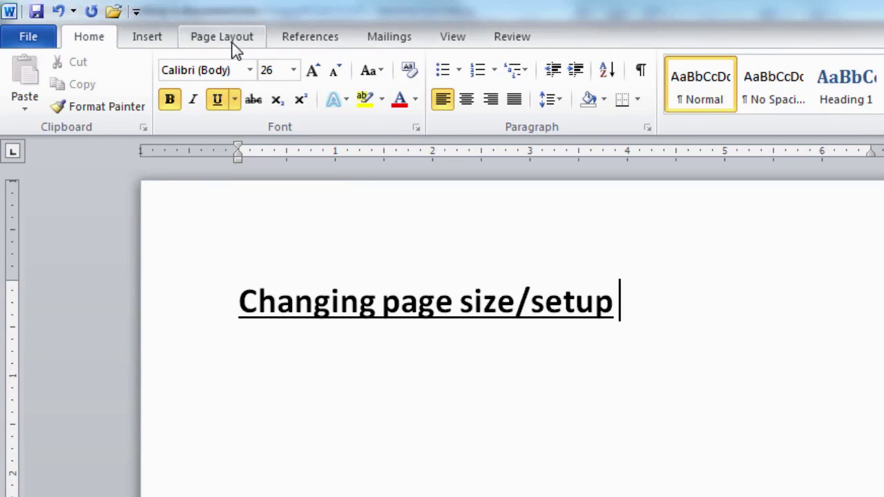
# Bring up the Page Layout tab's page setup commands.
pyautogui.click(233, 47)
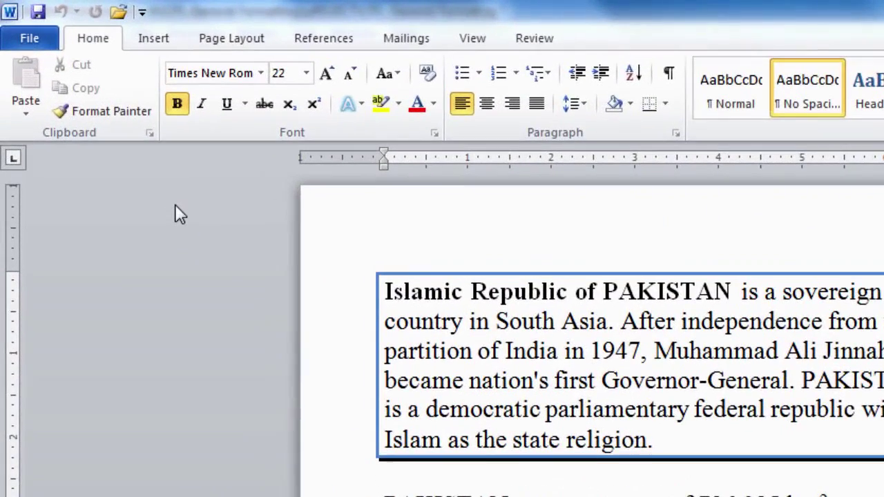
# Show the built-in header designs using the Header button on the Insert tab.
pyautogui.click(157, 42)
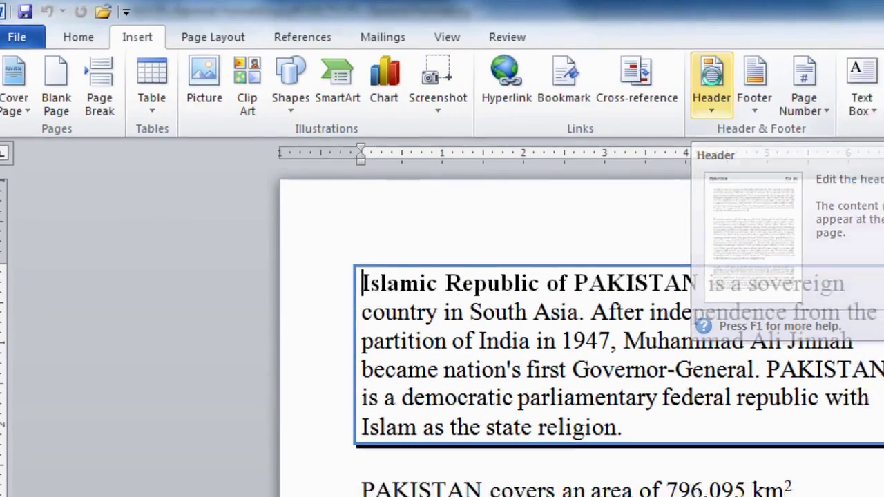
pyautogui.click(750, 97)
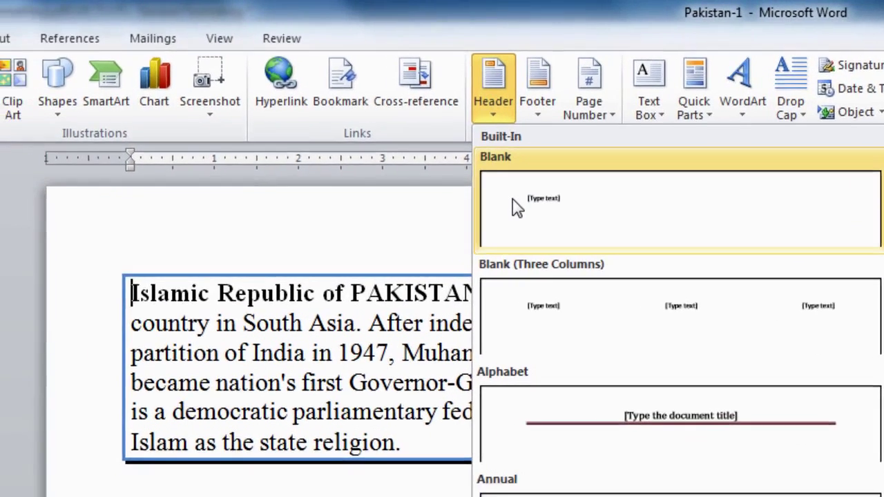
# Insert the Blank header design, leaving a [Type text] placeholder at the top of the page.
pyautogui.click(469, 212)
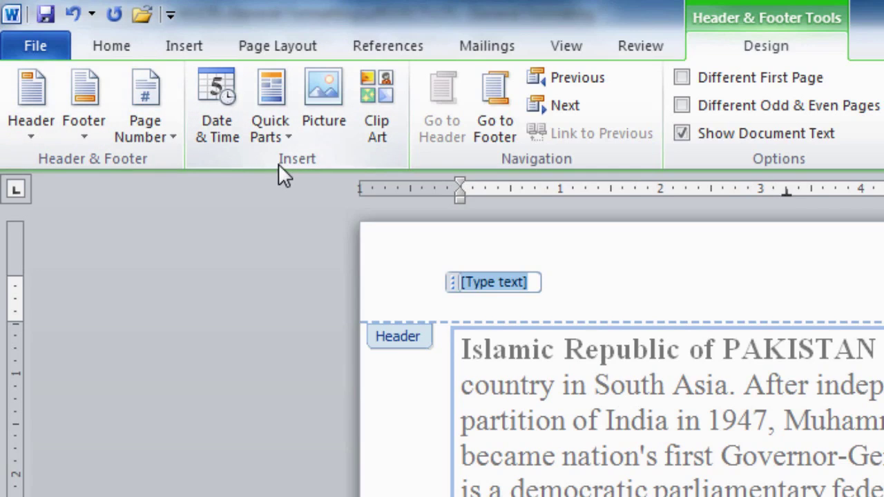
# Insert the Author document property field into the header and select it.
pyautogui.click(274, 89)
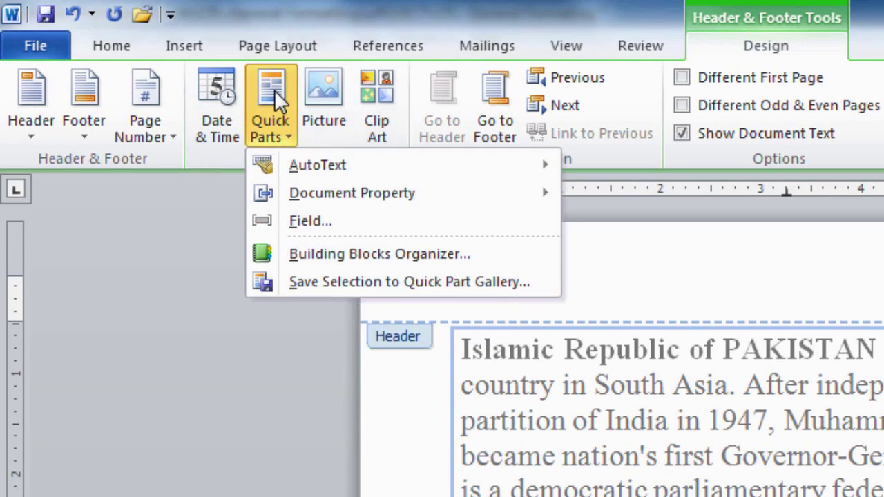
pyautogui.moveTo(369, 183)
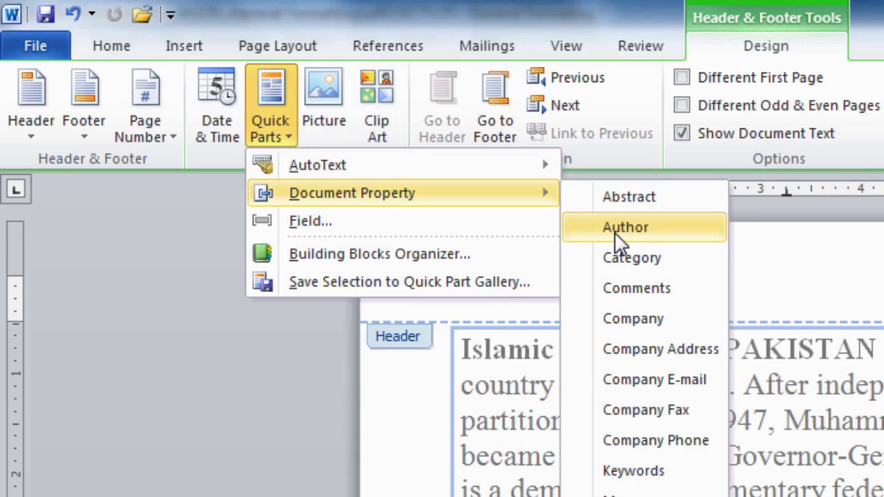
pyautogui.click(665, 241)
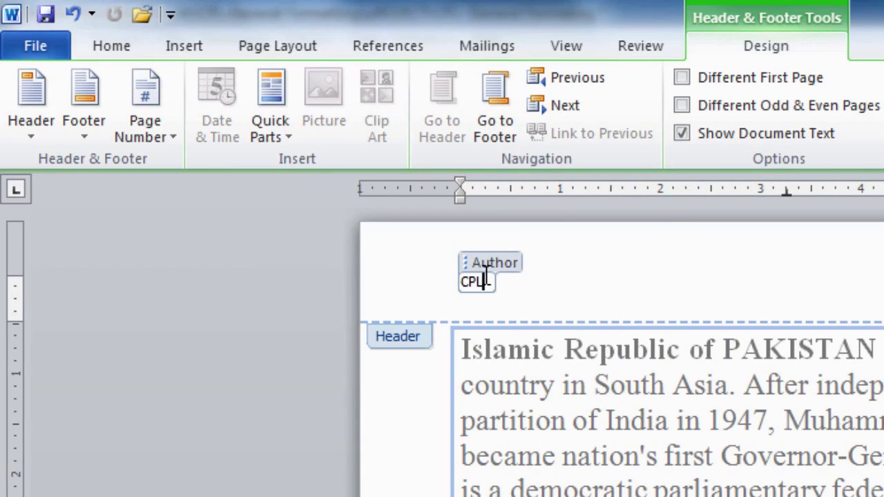
pyautogui.click(491, 264)
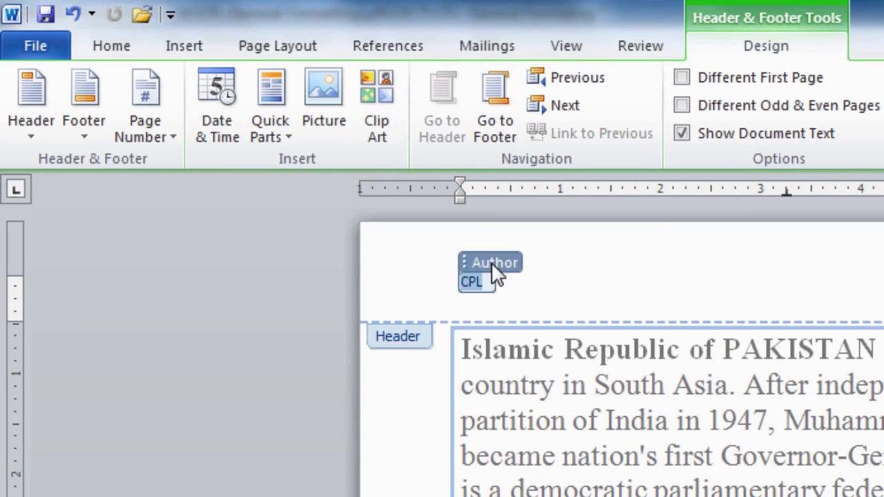
# Insert the long-format date Monday, February 23, 2015, then overwrite it with 'Virtual University'.
pyautogui.click(222, 103)
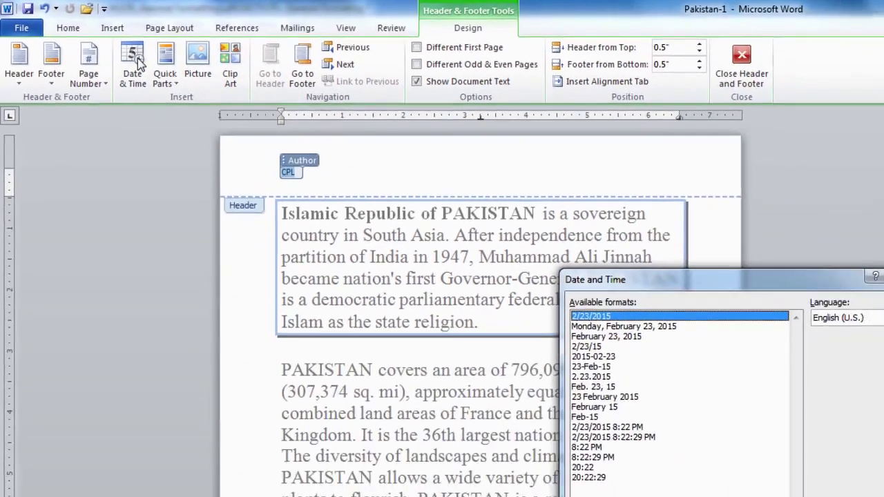
pyautogui.click(597, 326)
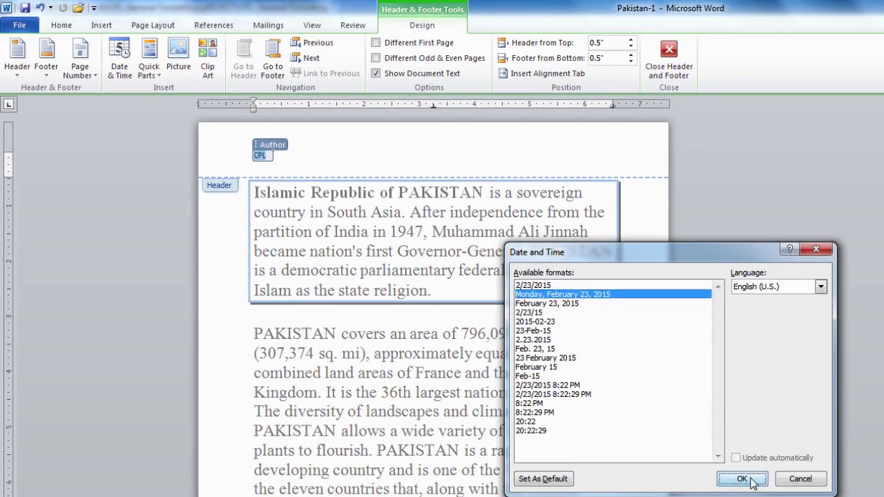
pyautogui.click(742, 479)
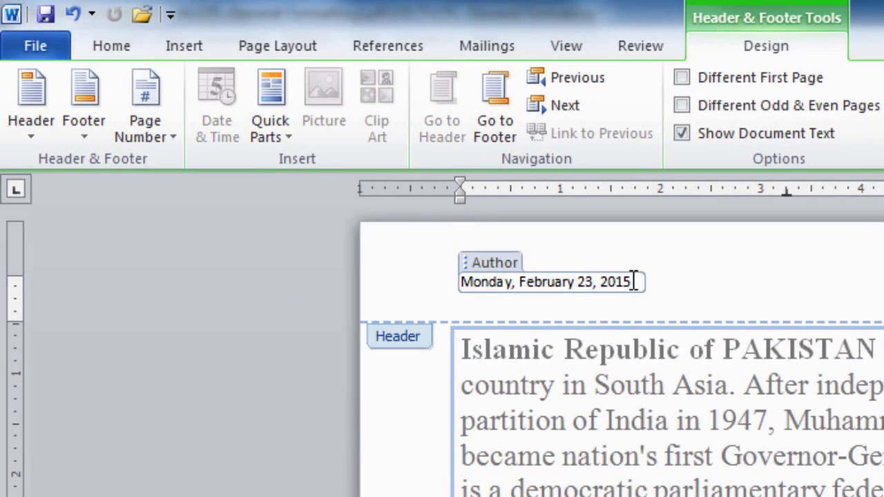
pyautogui.moveTo(634, 282); pyautogui.dragTo(380, 279)
pyautogui.write('Virtual University')
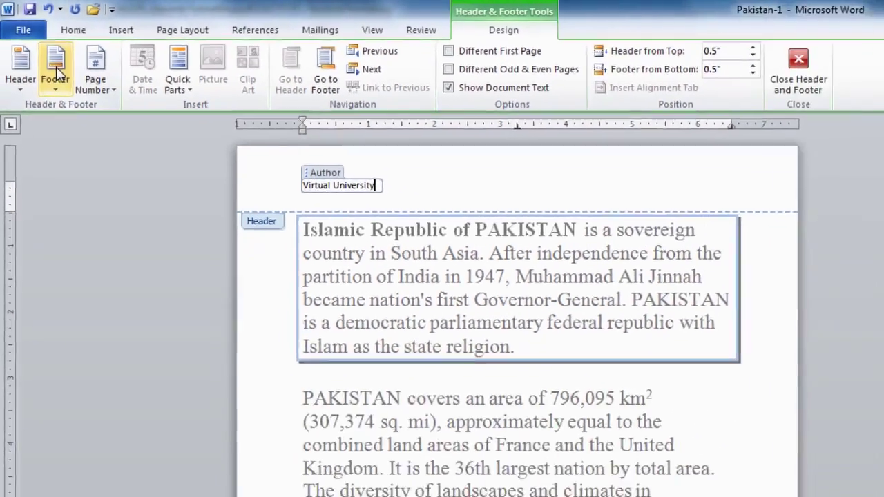
# Choose the Blank design from the Footer gallery for the page bottom.
pyautogui.click(38, 54)
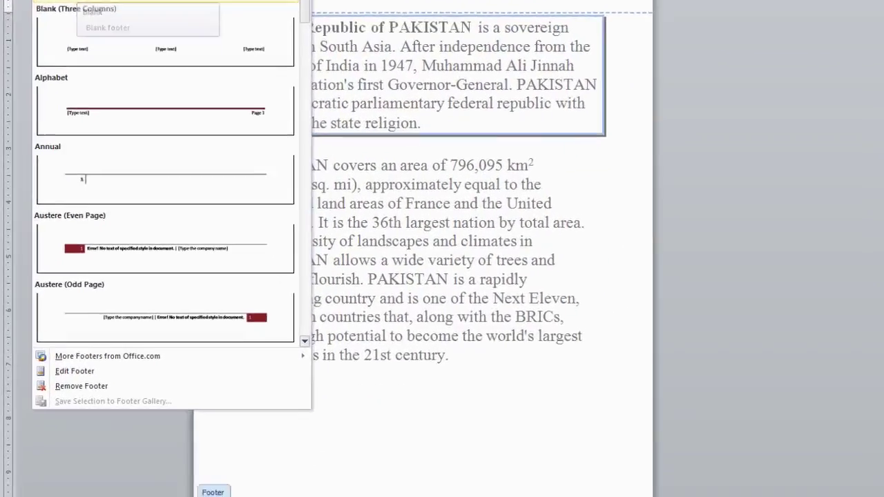
pyautogui.click(76, 110)
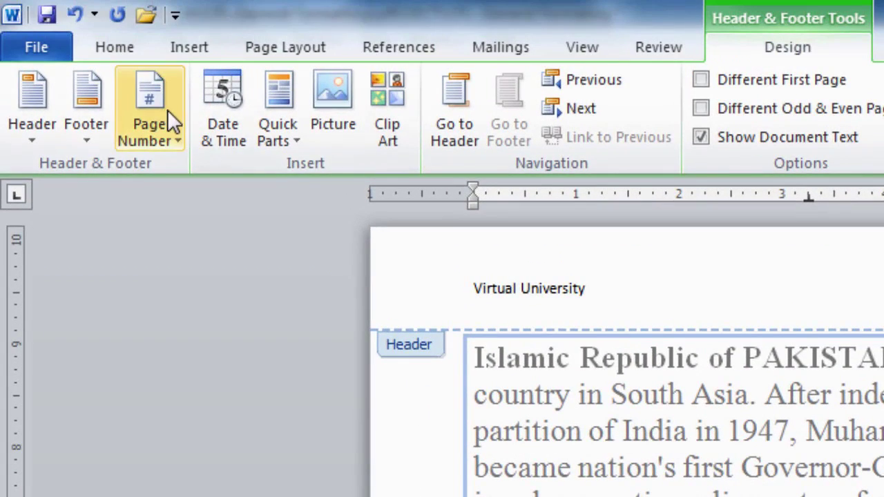
# Add Bold Numbers page numbering (Page 1 of 1) at the bottom of the page.
pyautogui.click(168, 112)
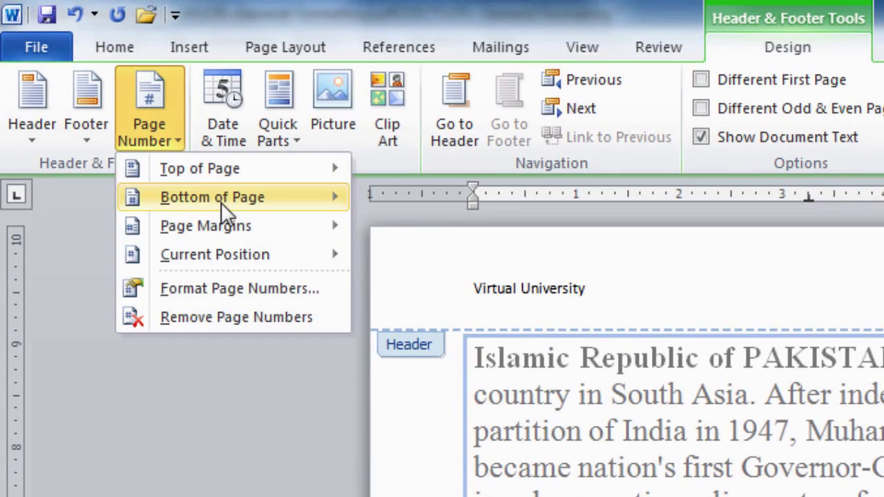
pyautogui.moveTo(221, 200)
pyautogui.scroll(-3, 402, 466)
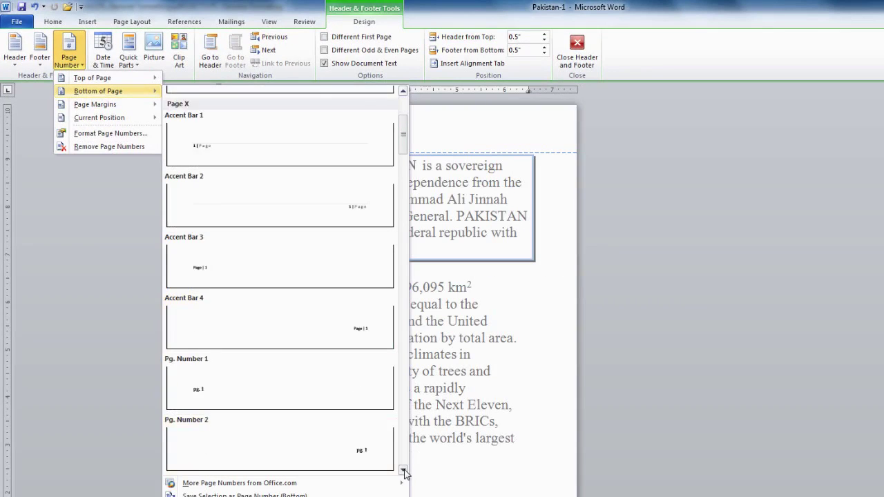
pyautogui.scroll(-2, 291, 410)
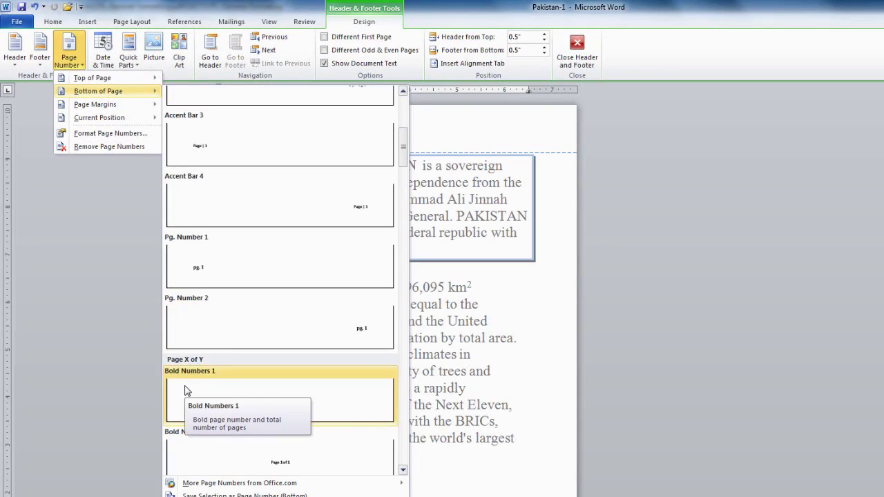
pyautogui.click(201, 397)
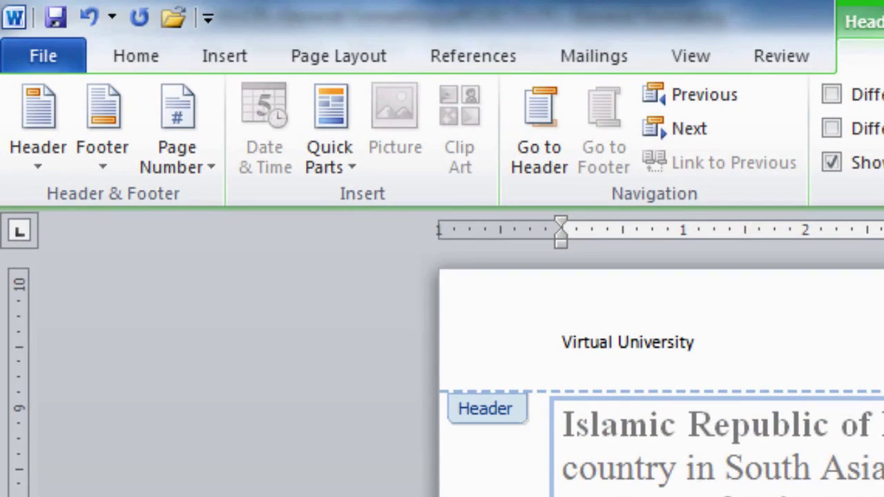
# Bold the 'Virtual University' header text and underline the 'Page 1 of 1' footer text.
pyautogui.moveTo(563, 343); pyautogui.dragTo(712, 342)
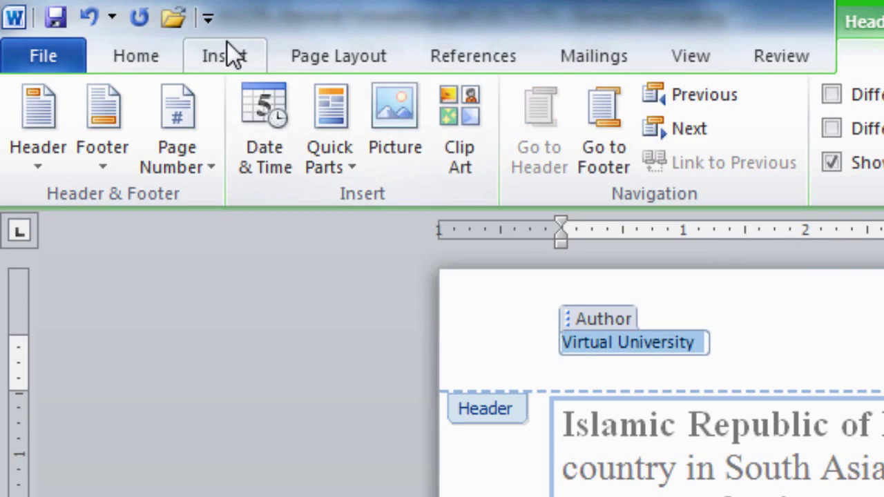
pyautogui.click(136, 55)
pyautogui.click(257, 153)
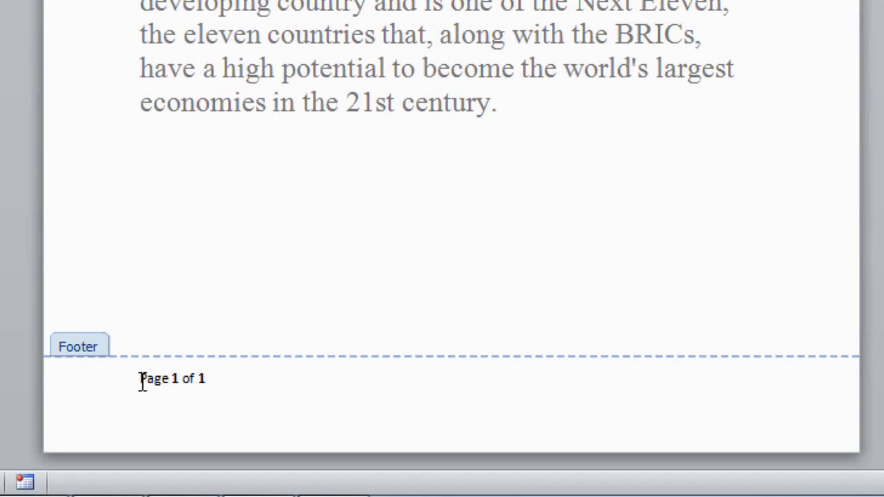
pyautogui.moveTo(140, 380); pyautogui.dragTo(206, 380)
pyautogui.click(99, 48)
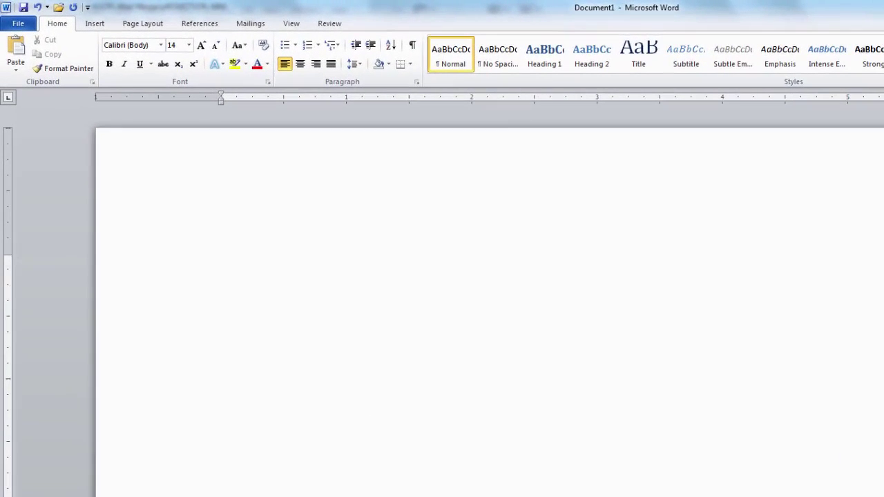
# Type 'Imran Khan was the captun of Pakustan in 1992 cricket world cup.' and return to line start.
pyautogui.write('Imran ')
pyautogui.write('K')
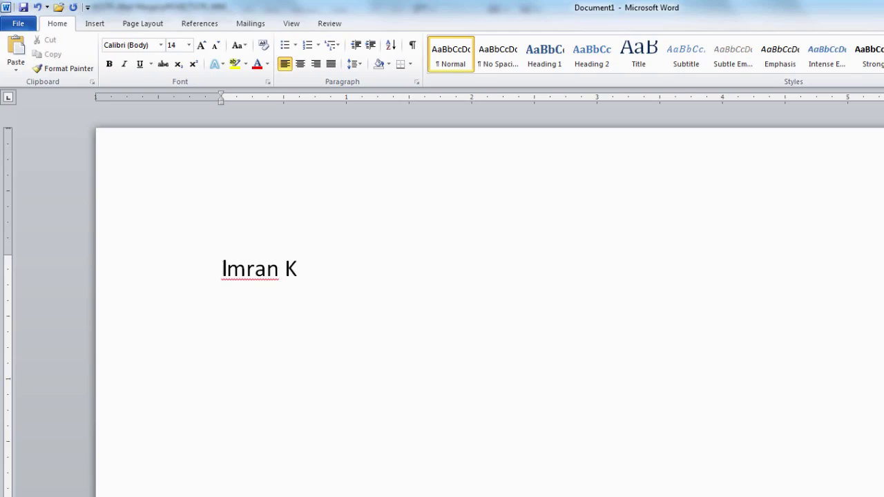
pyautogui.write('han was the captun of Pakustan in 1992 cricket world cup.')
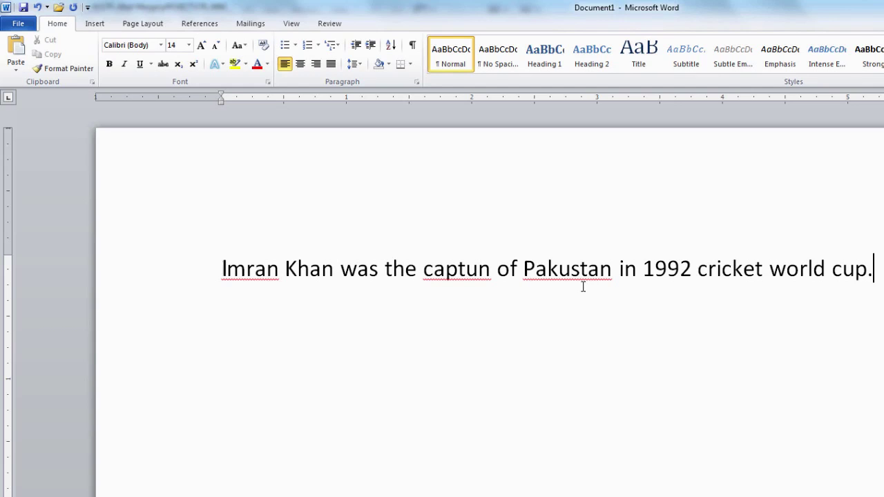
pyautogui.press('Home')
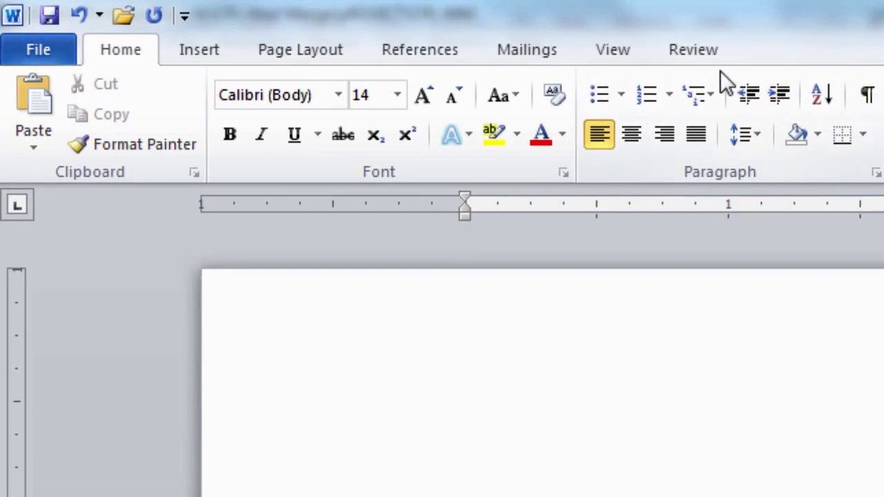
# Spell-check the document: ignore Imran, change captun to captain, and AutoCorrect Pakustan to Pakistan.
pyautogui.click(700, 54)
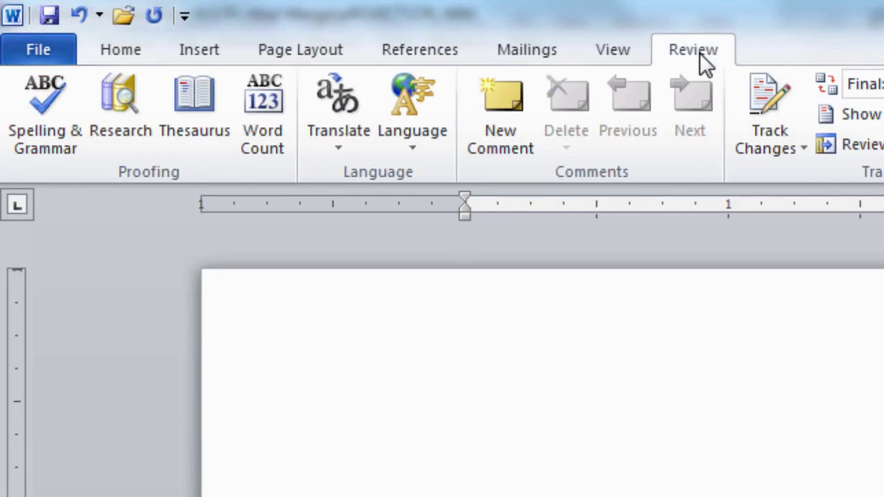
pyautogui.click(49, 143)
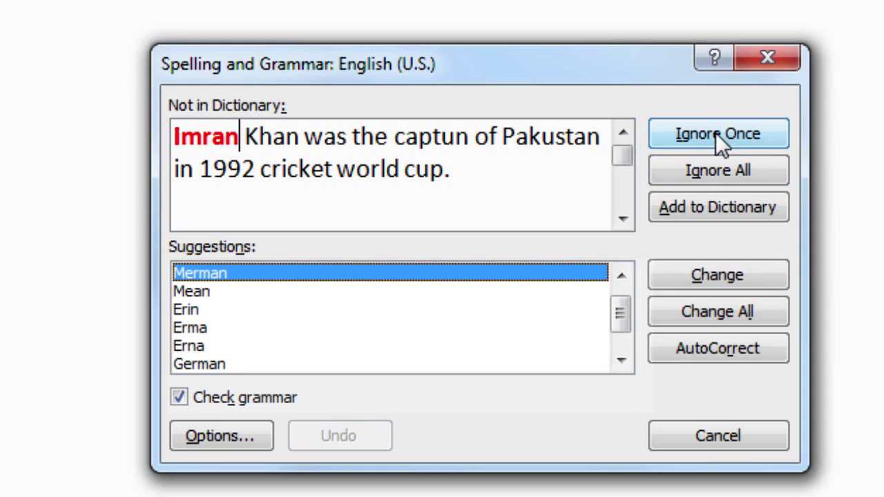
pyautogui.click(720, 170)
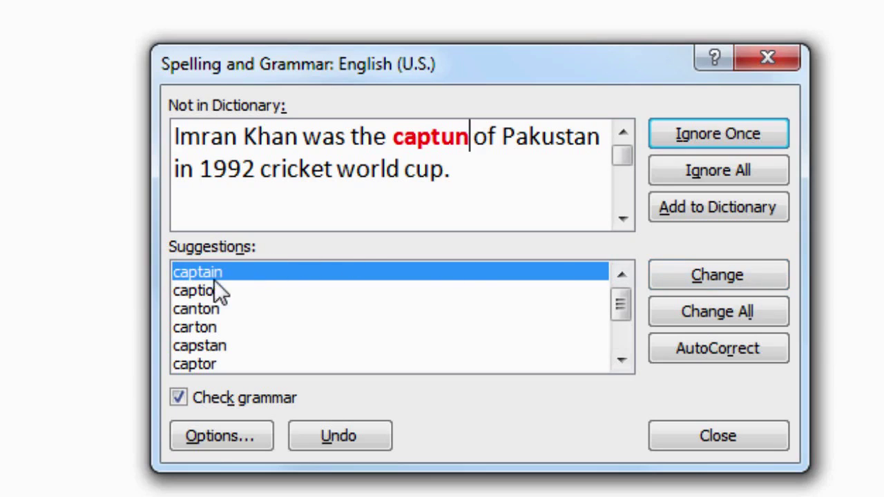
pyautogui.click(733, 316)
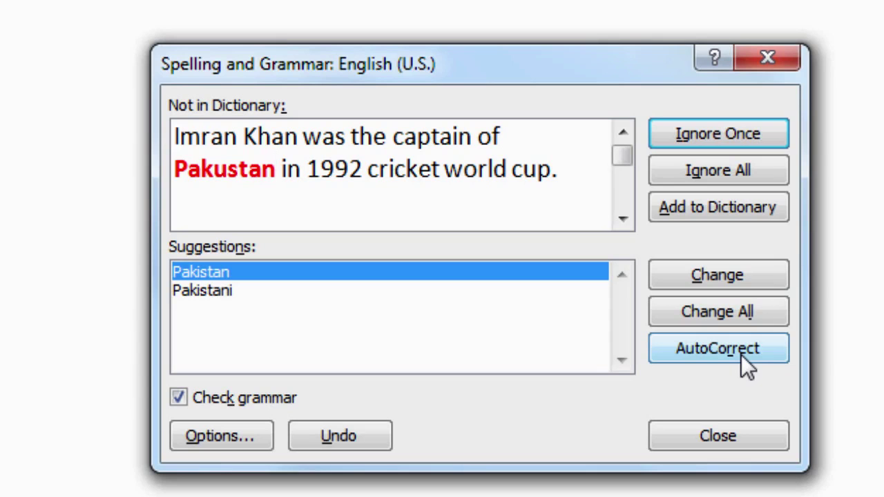
pyautogui.click(741, 354)
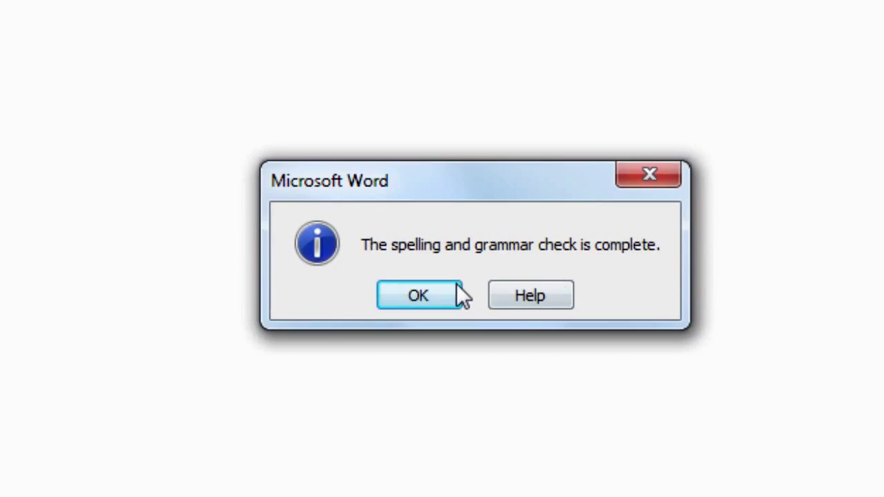
# Dismiss the completion notice and type 'Love Pakustan' on the next line for AutoCorrect to fix.
pyautogui.click(457, 285)
pyautogui.write('ove')
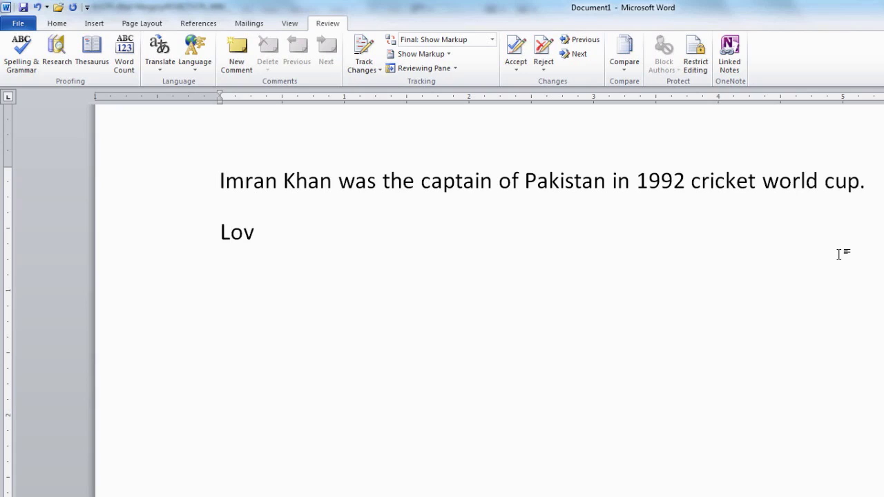
pyautogui.write(' Pakustan')
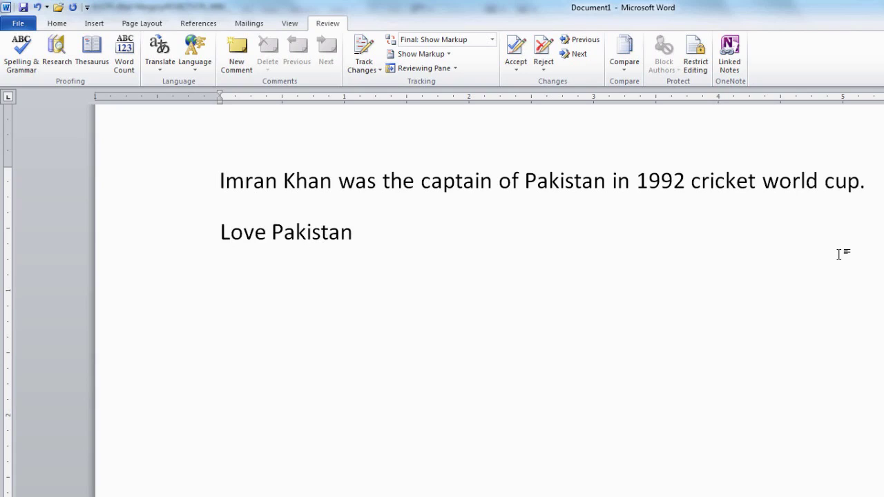